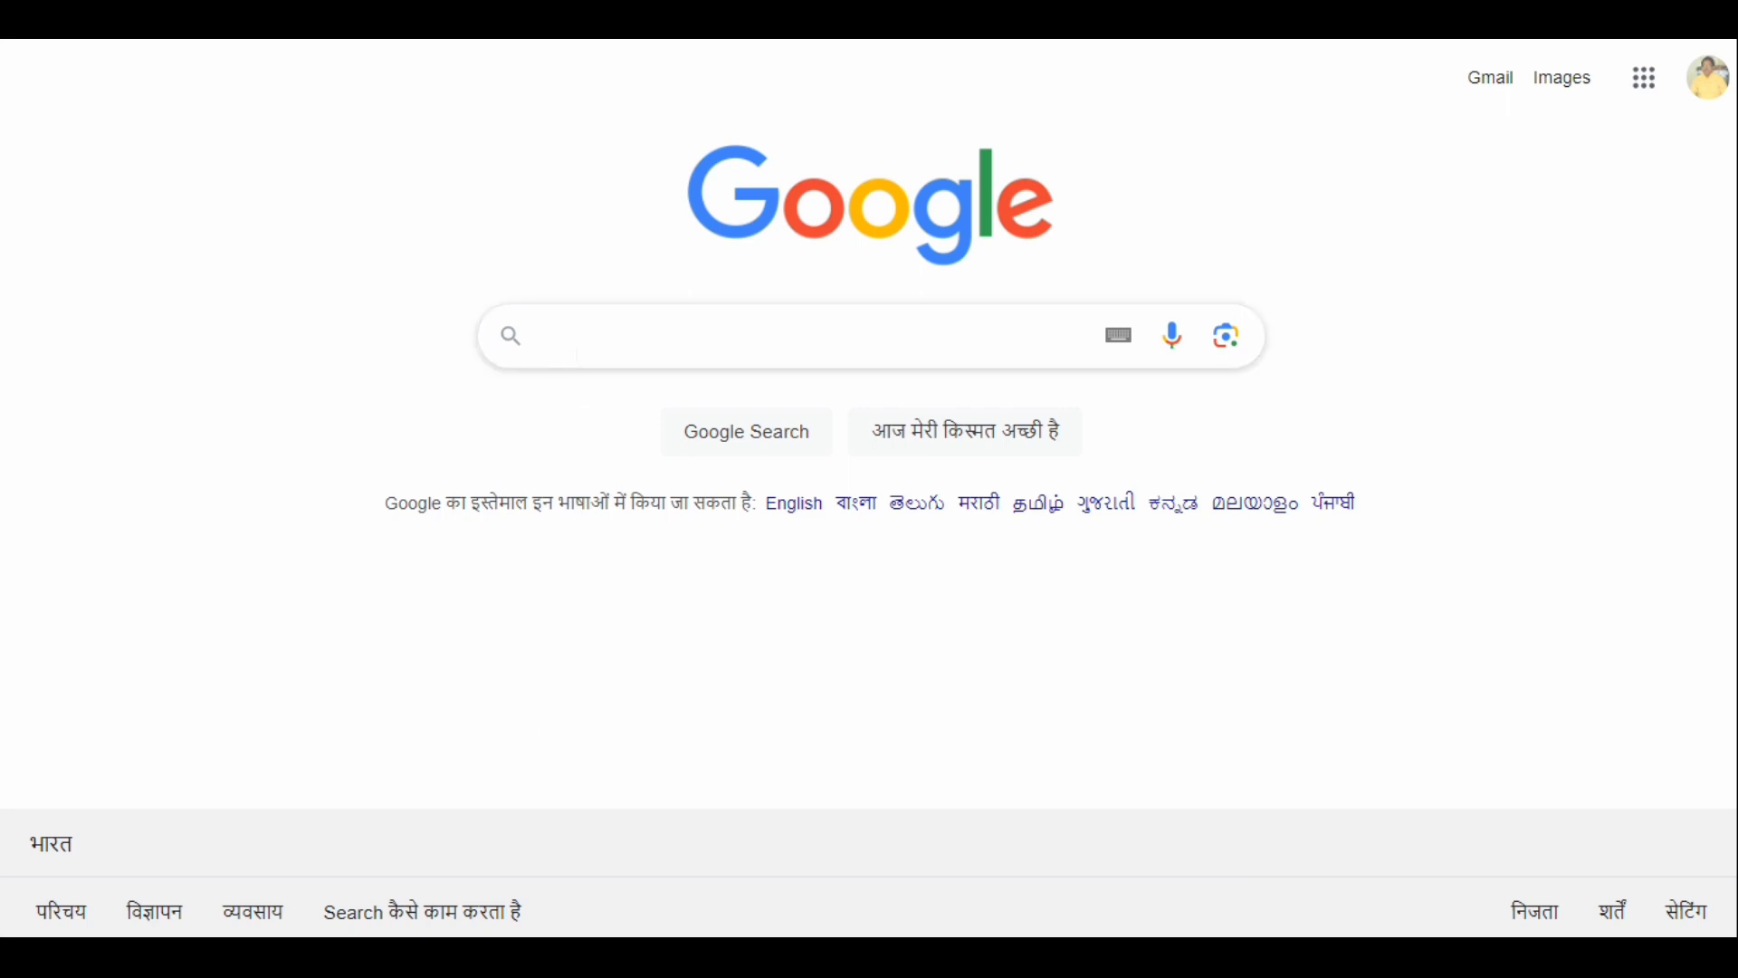
# - Search the web for "udise plus.gov.in"
pyautogui.click(567, 338)
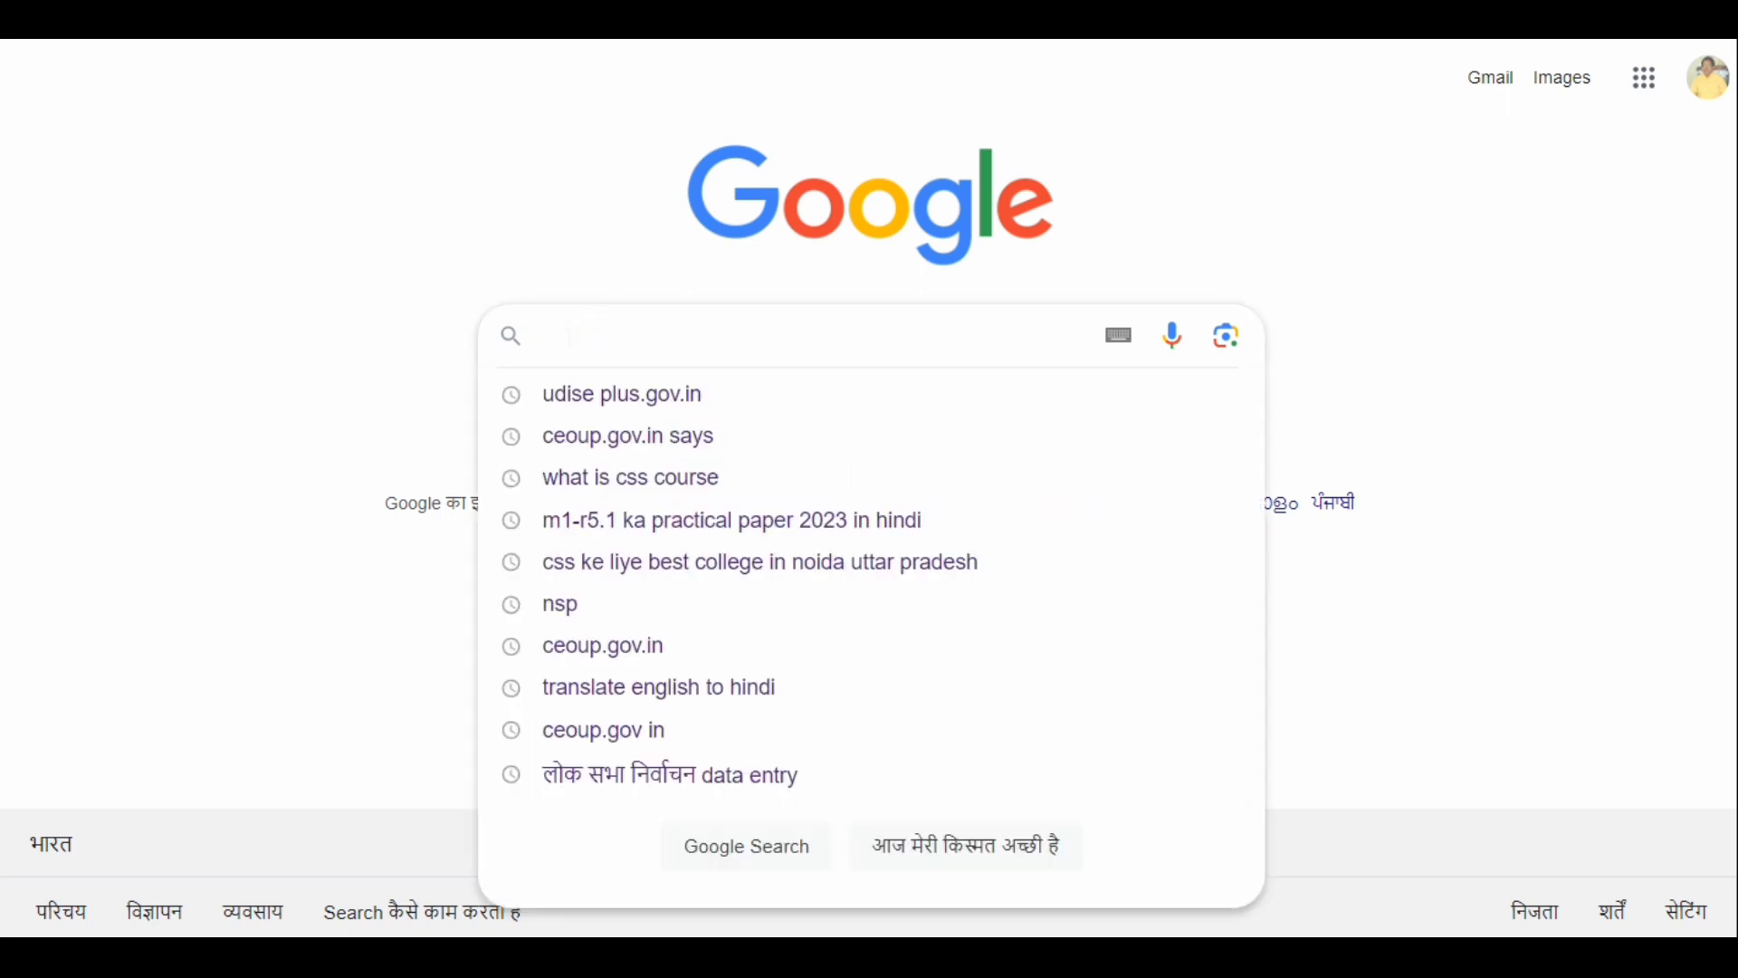
pyautogui.write('udi')
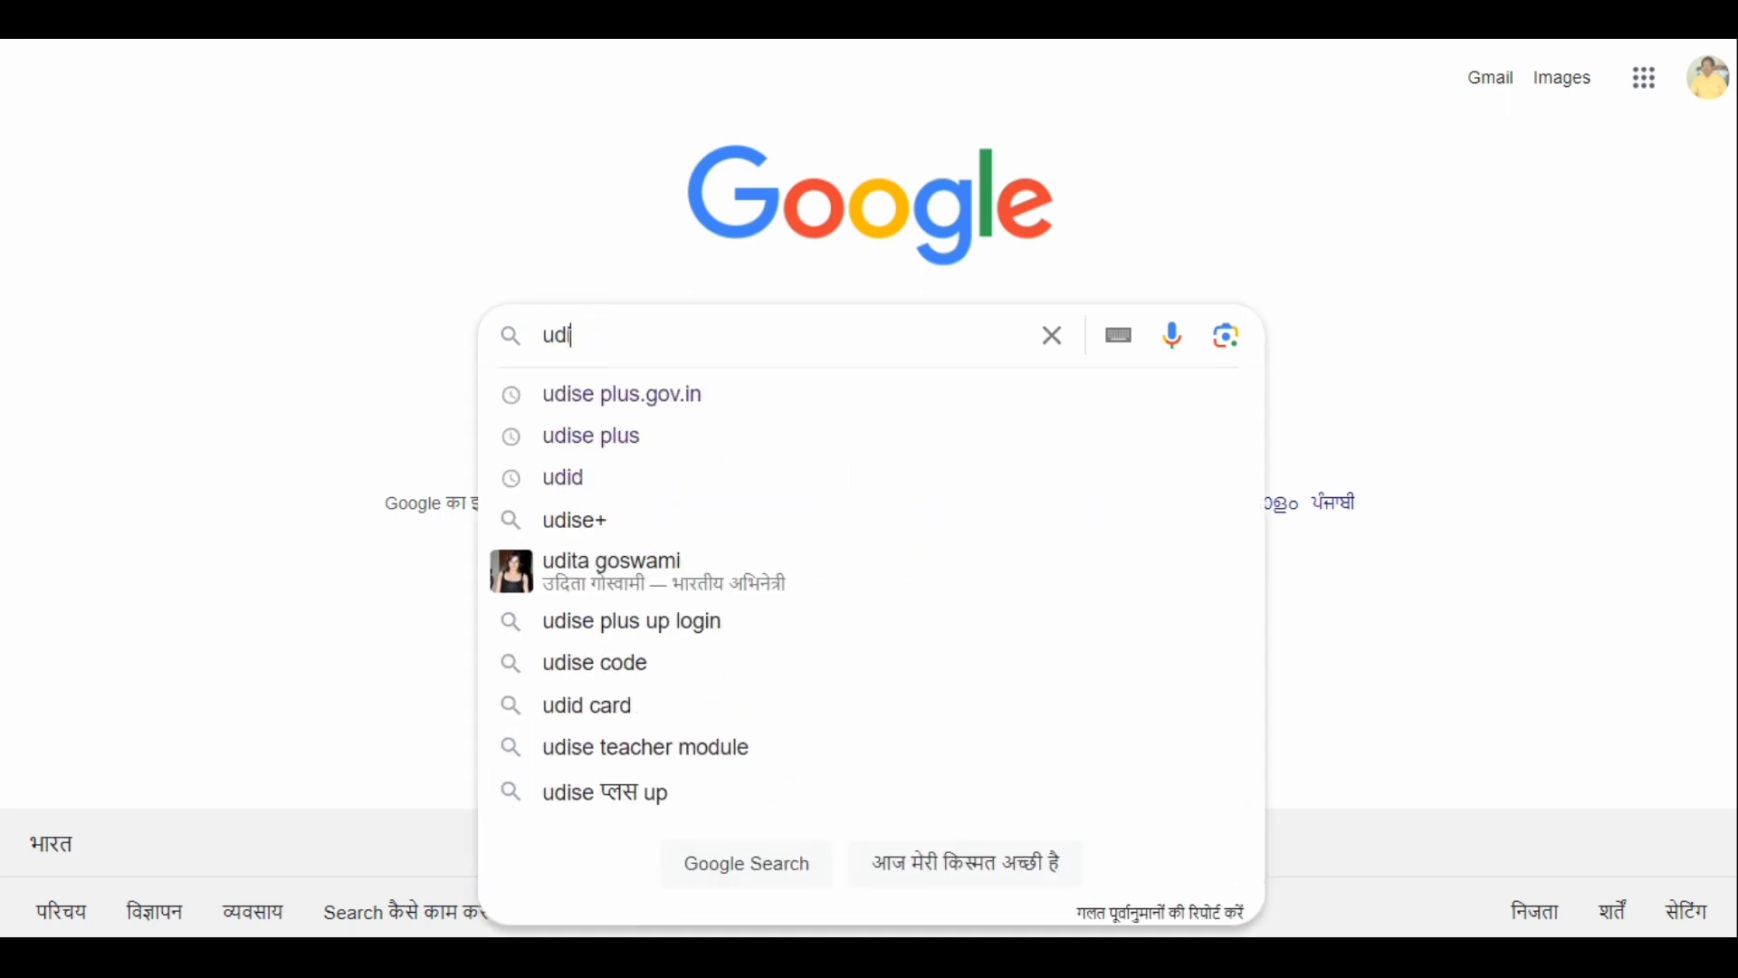
pyautogui.write('se plus')
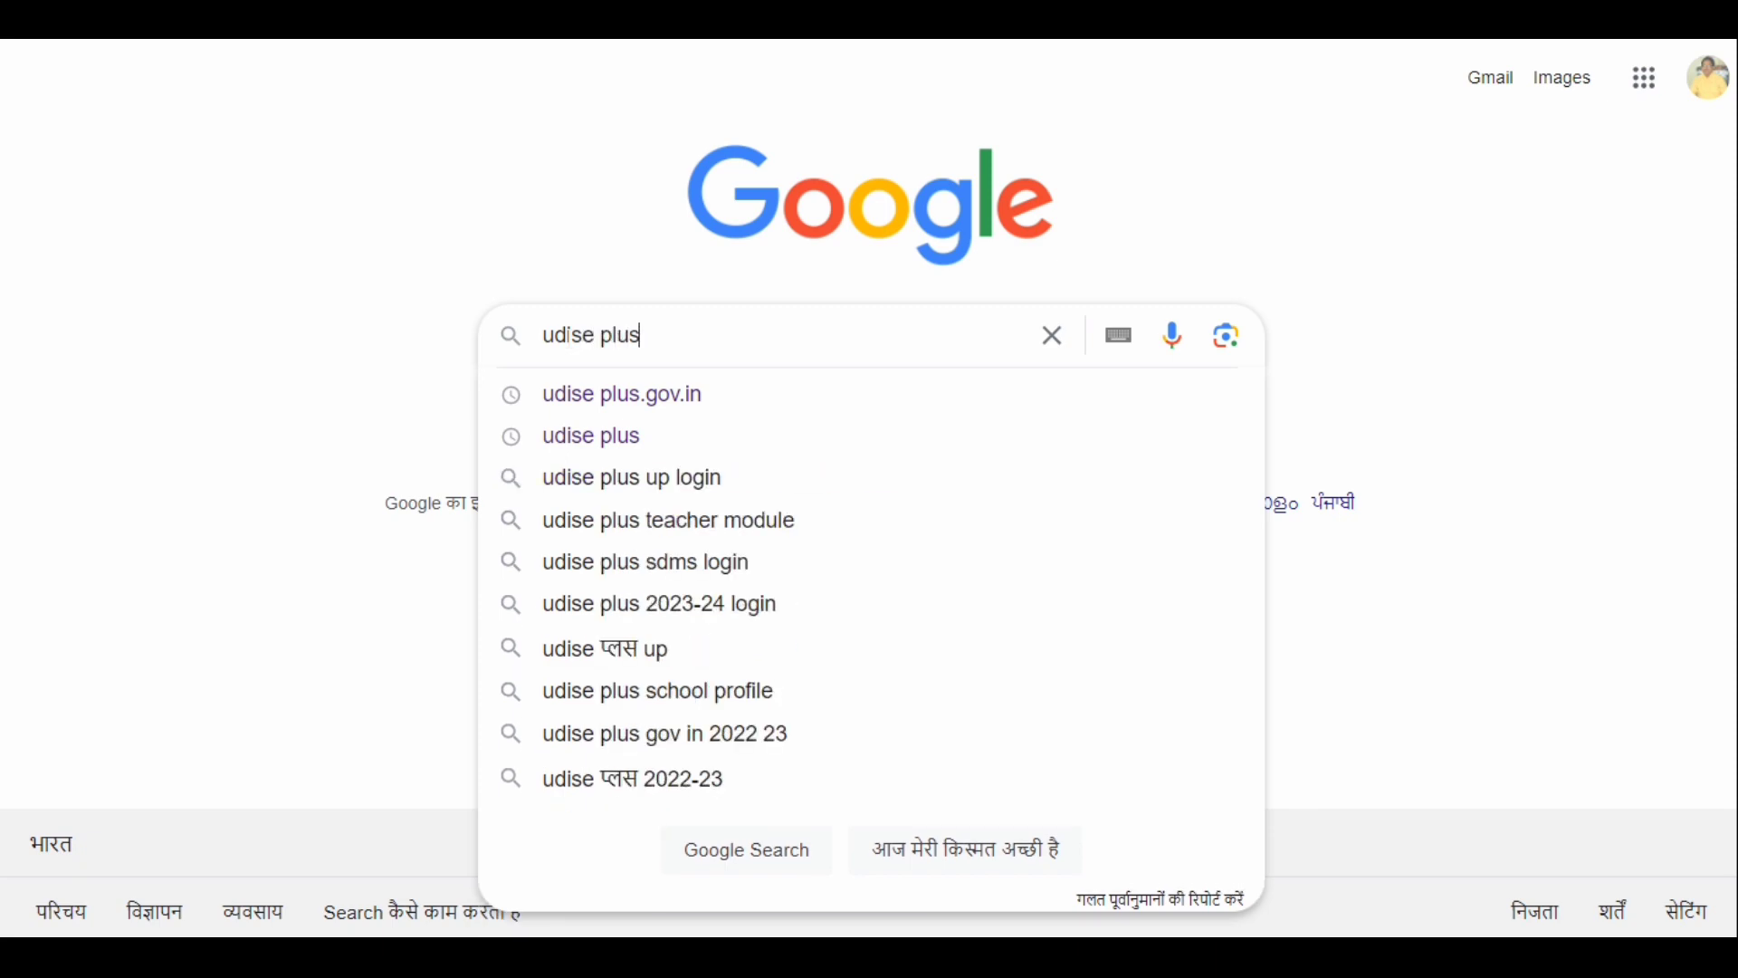
pyautogui.write('.gov')
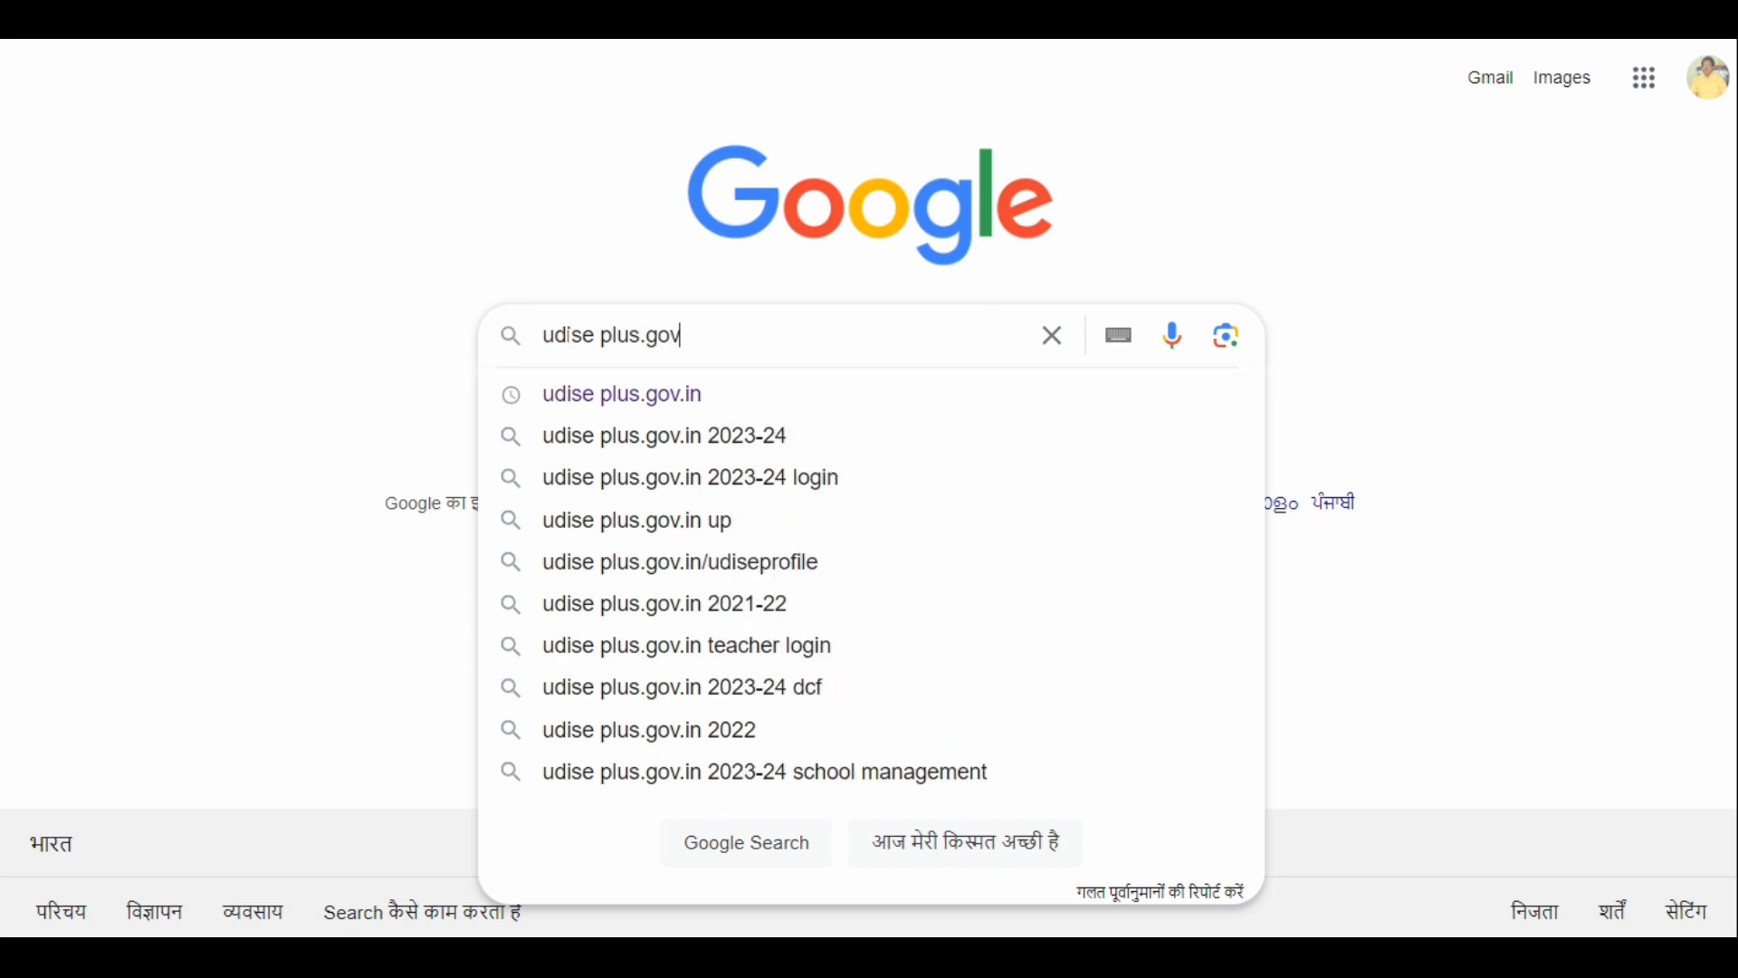
pyautogui.write(' .in')
pyautogui.press('Return')
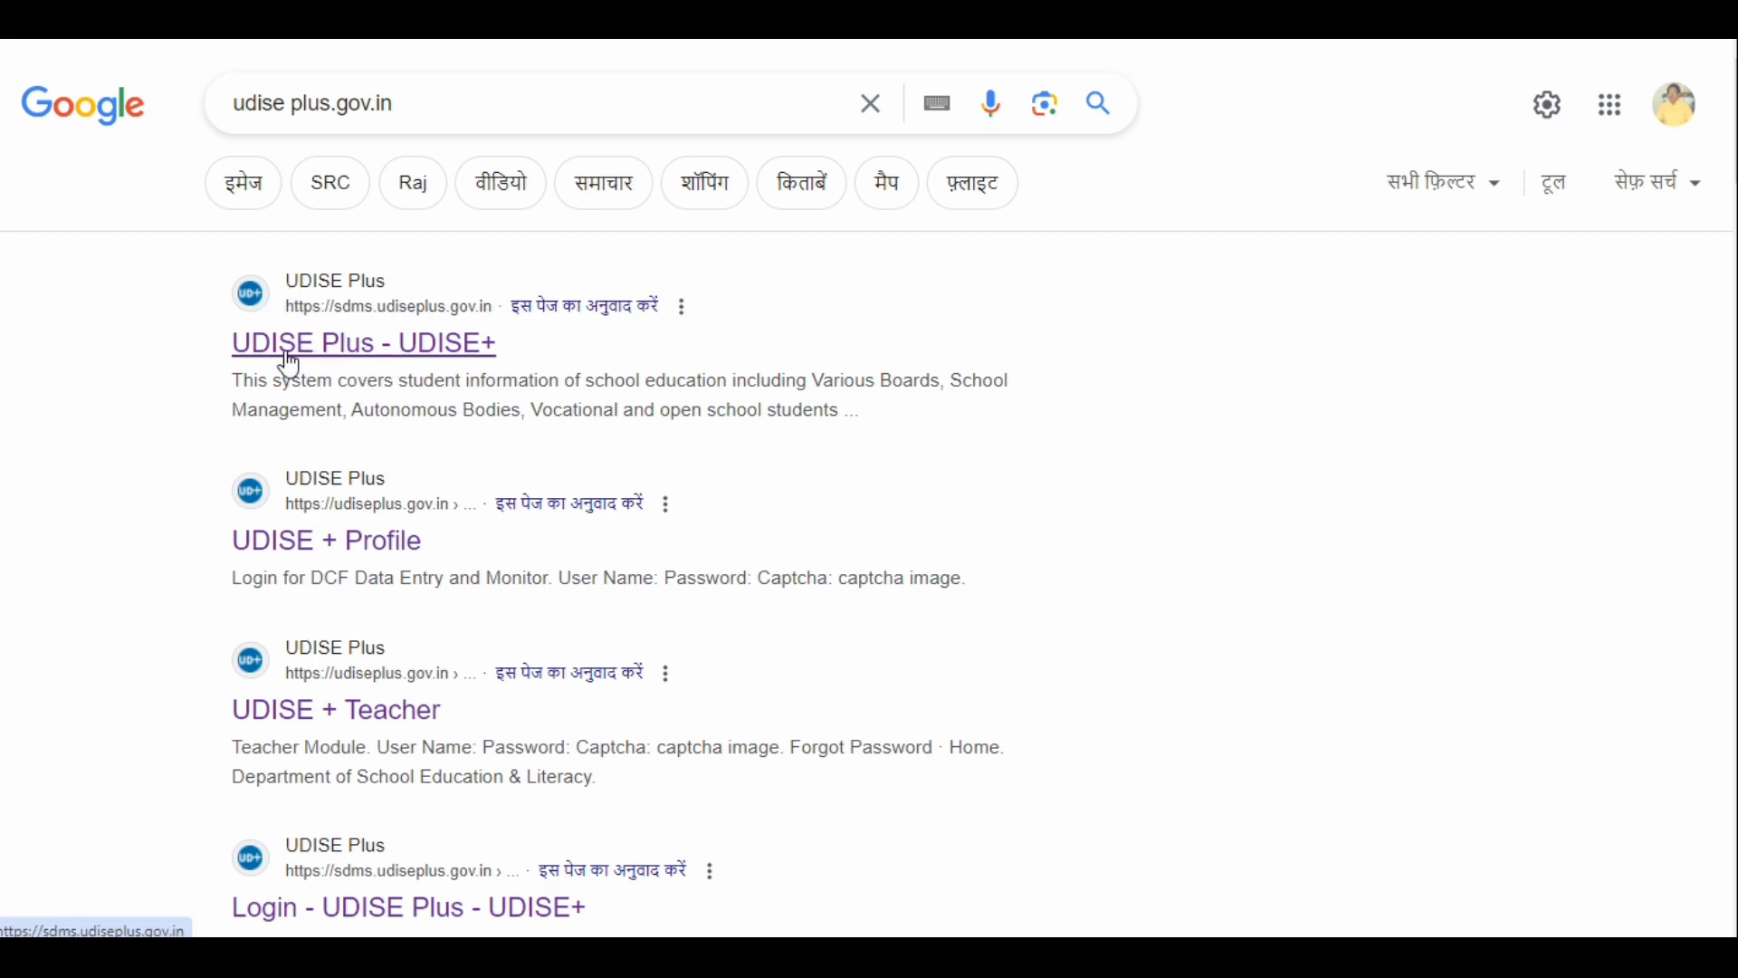
# - Open the UDISE+ main site from the search results and go to its login page for all modules
pyautogui.scroll(-3, 380, 404)
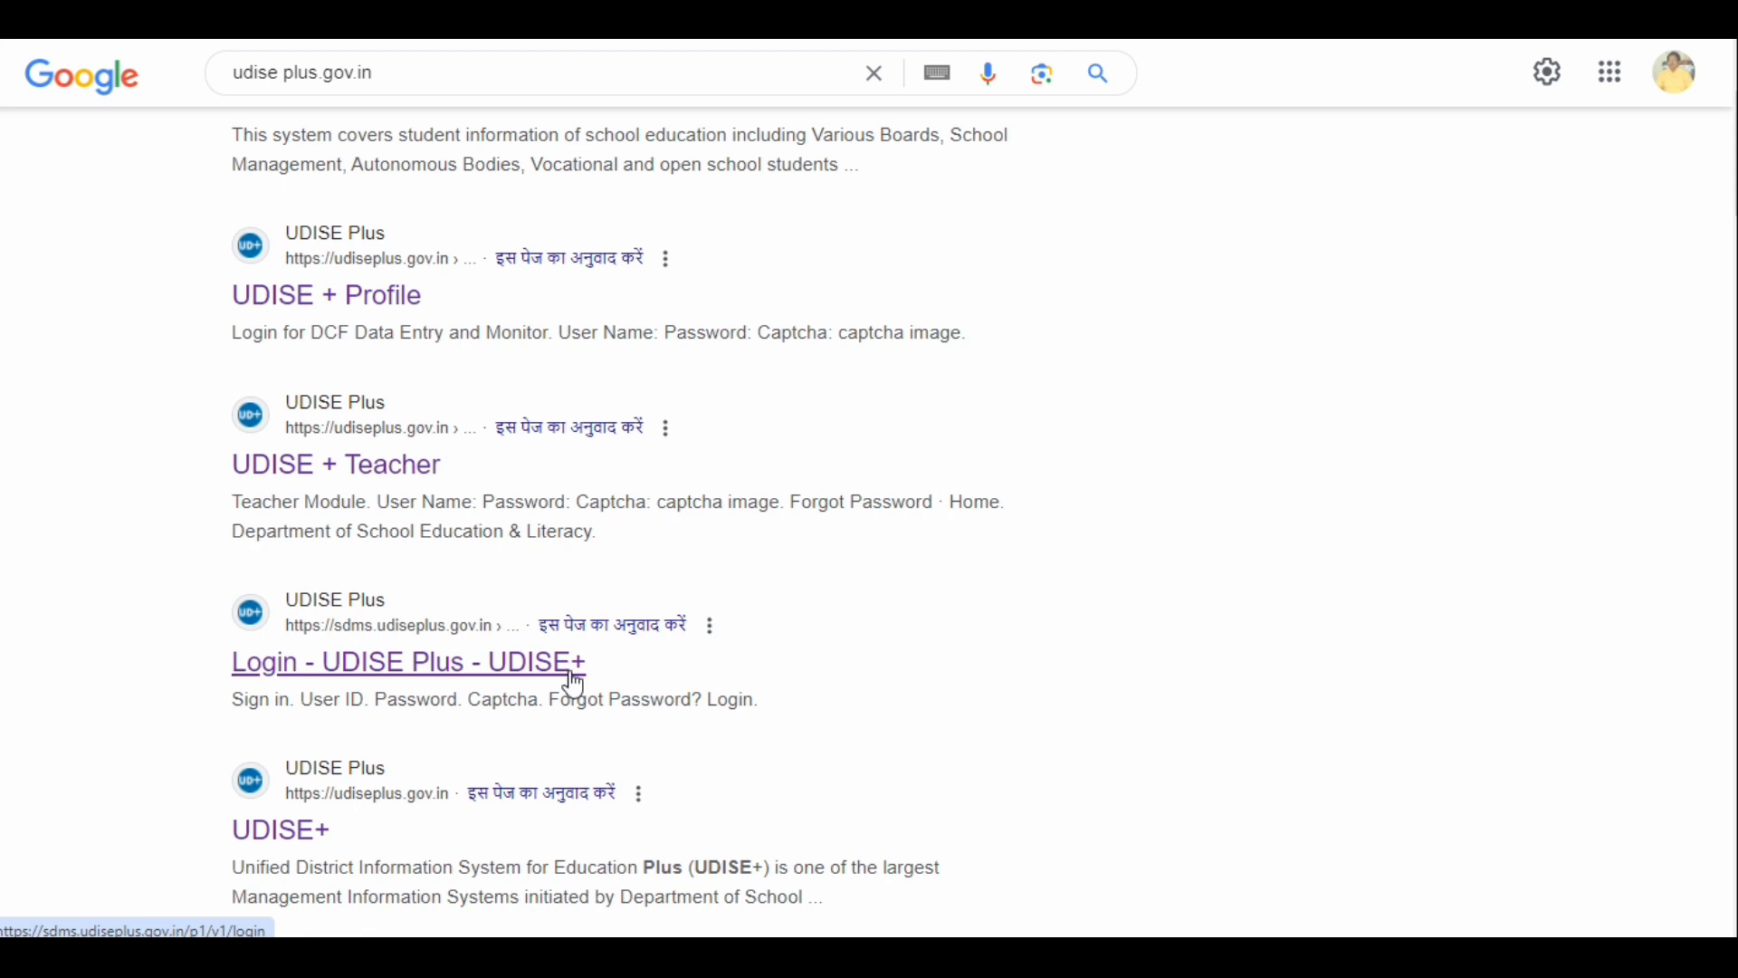
pyautogui.click(282, 833)
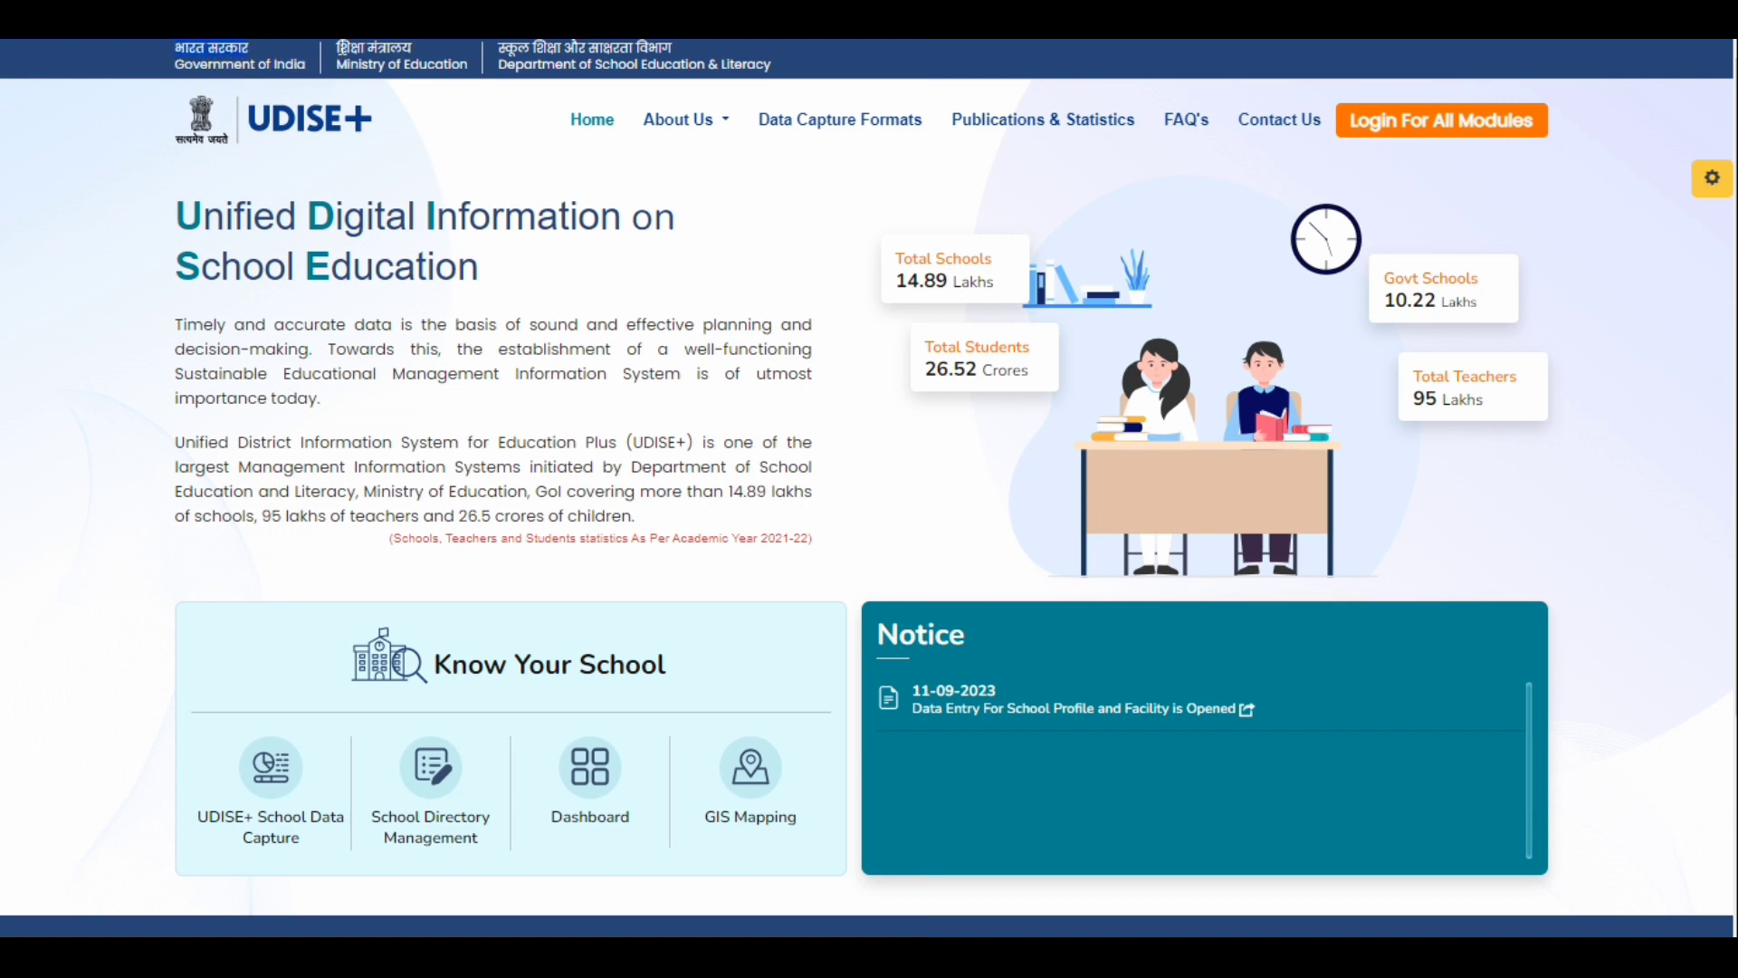
pyautogui.moveTo(335, 47); pyautogui.dragTo(680, 51)
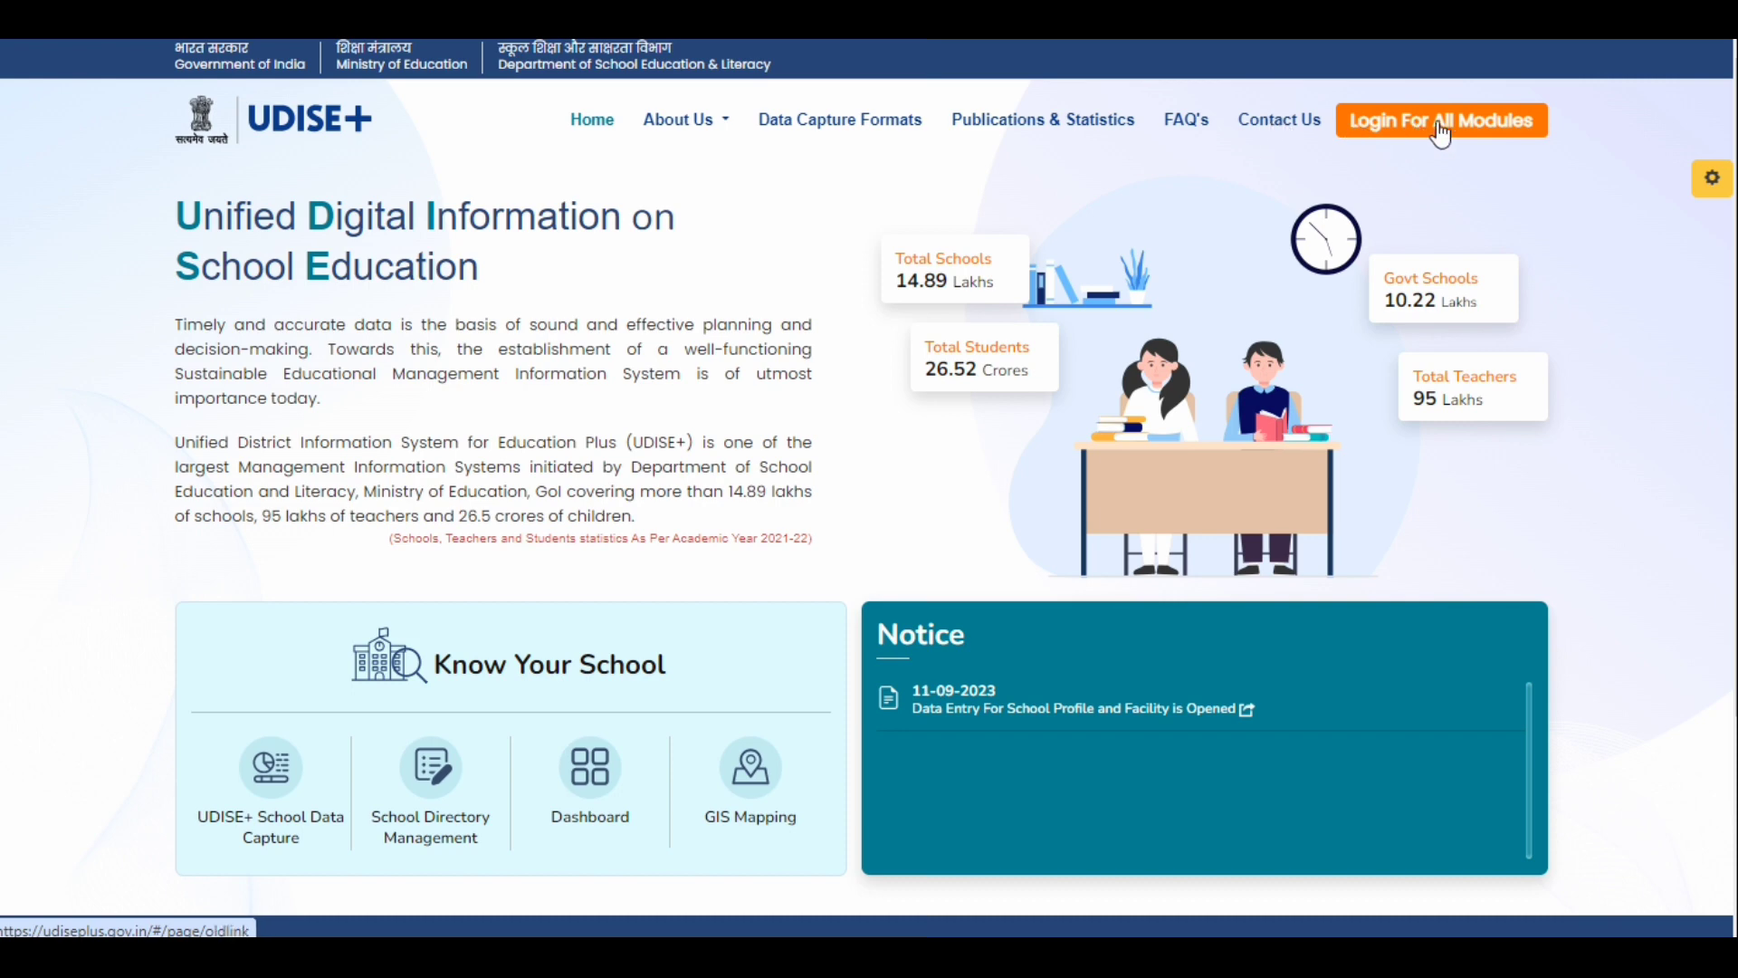
pyautogui.click(1386, 129)
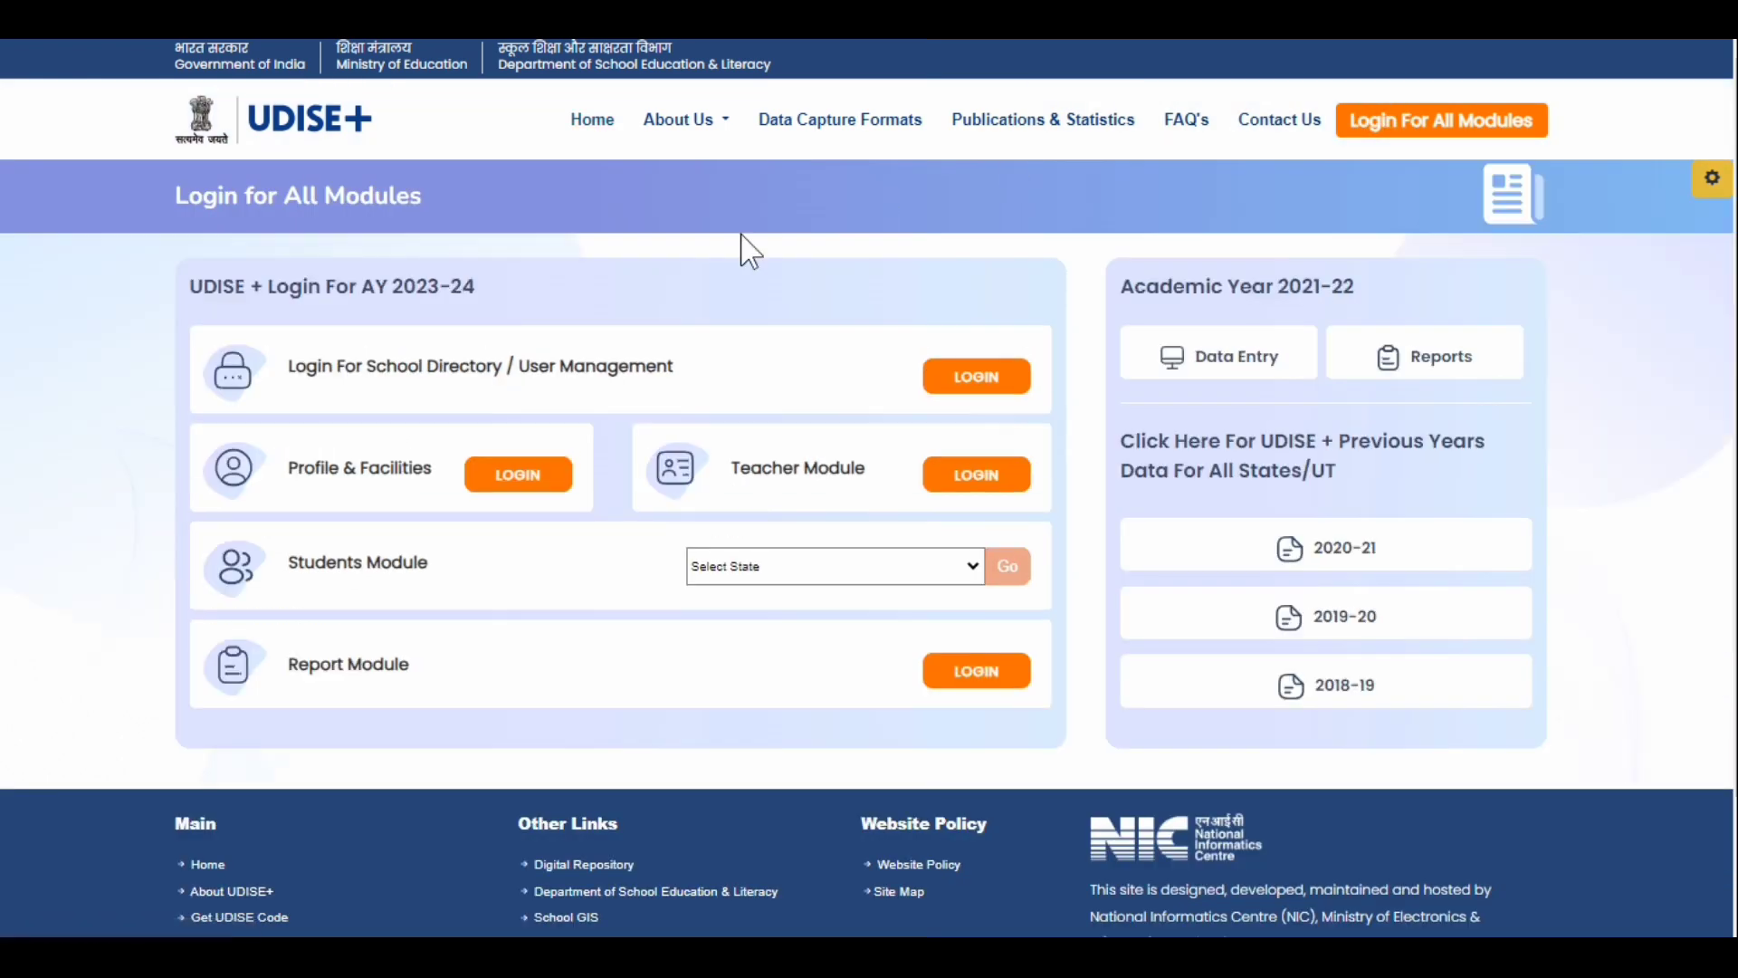
# - Examine the login modules listed for AY 2023-24, from School Directory / User Management to Report Module
pyautogui.moveTo(171, 194); pyautogui.dragTo(424, 193)
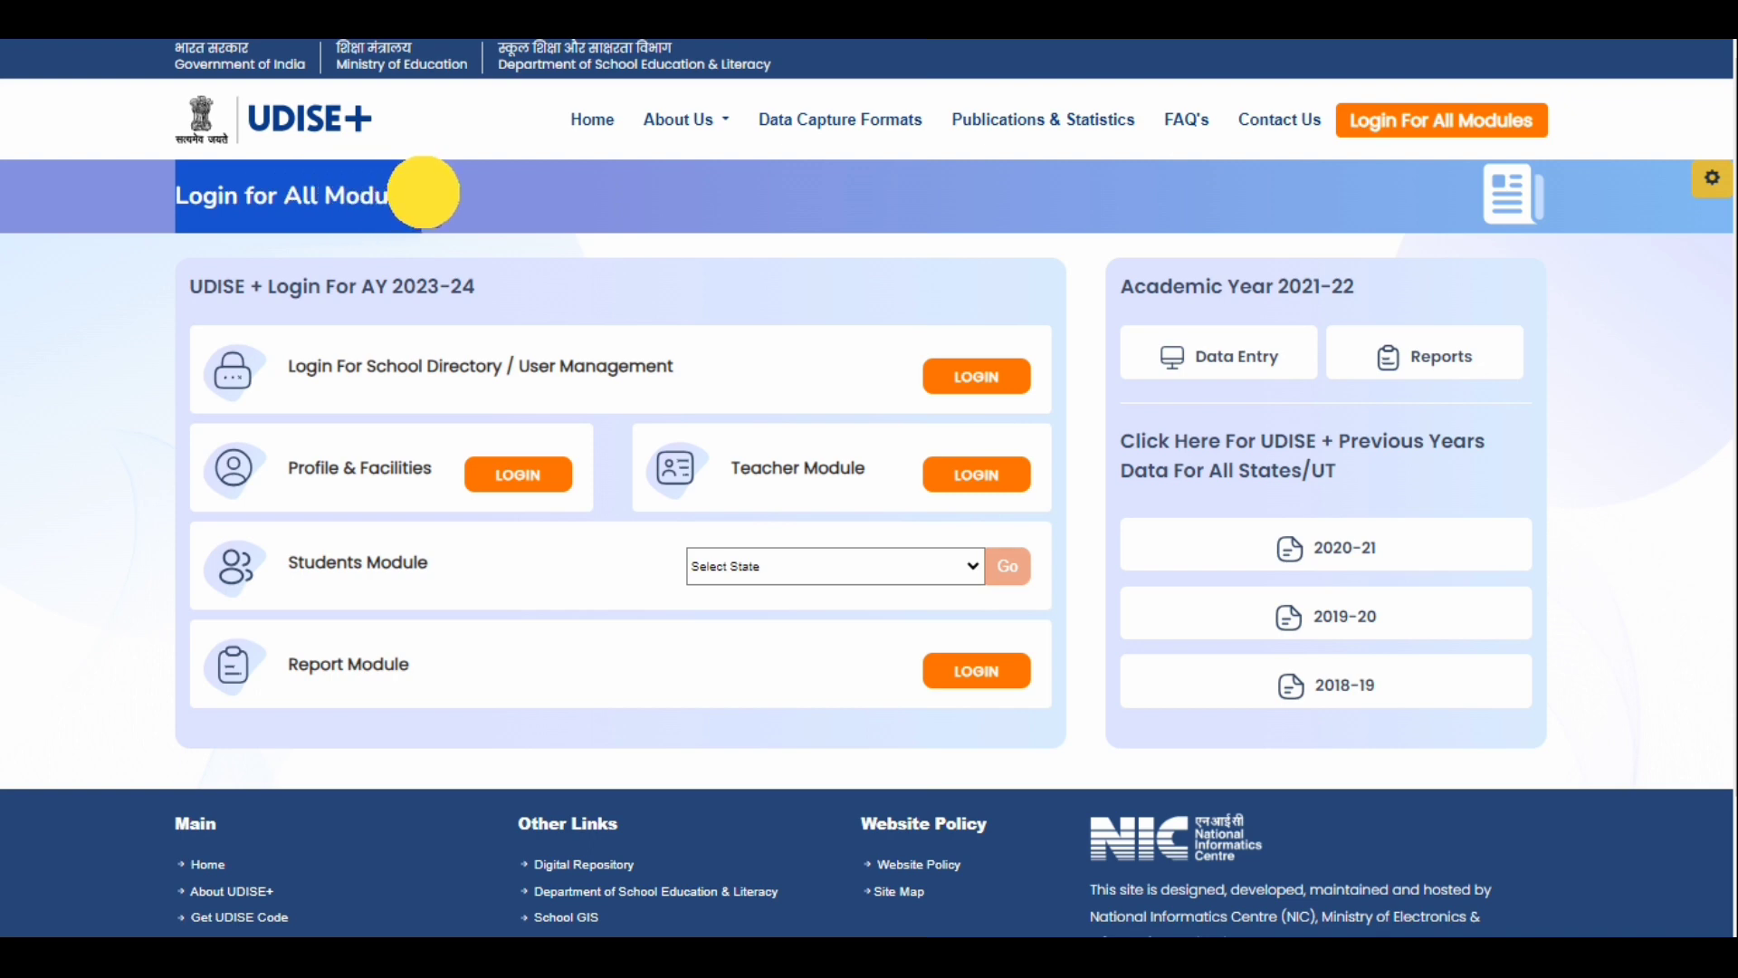
pyautogui.click(297, 244)
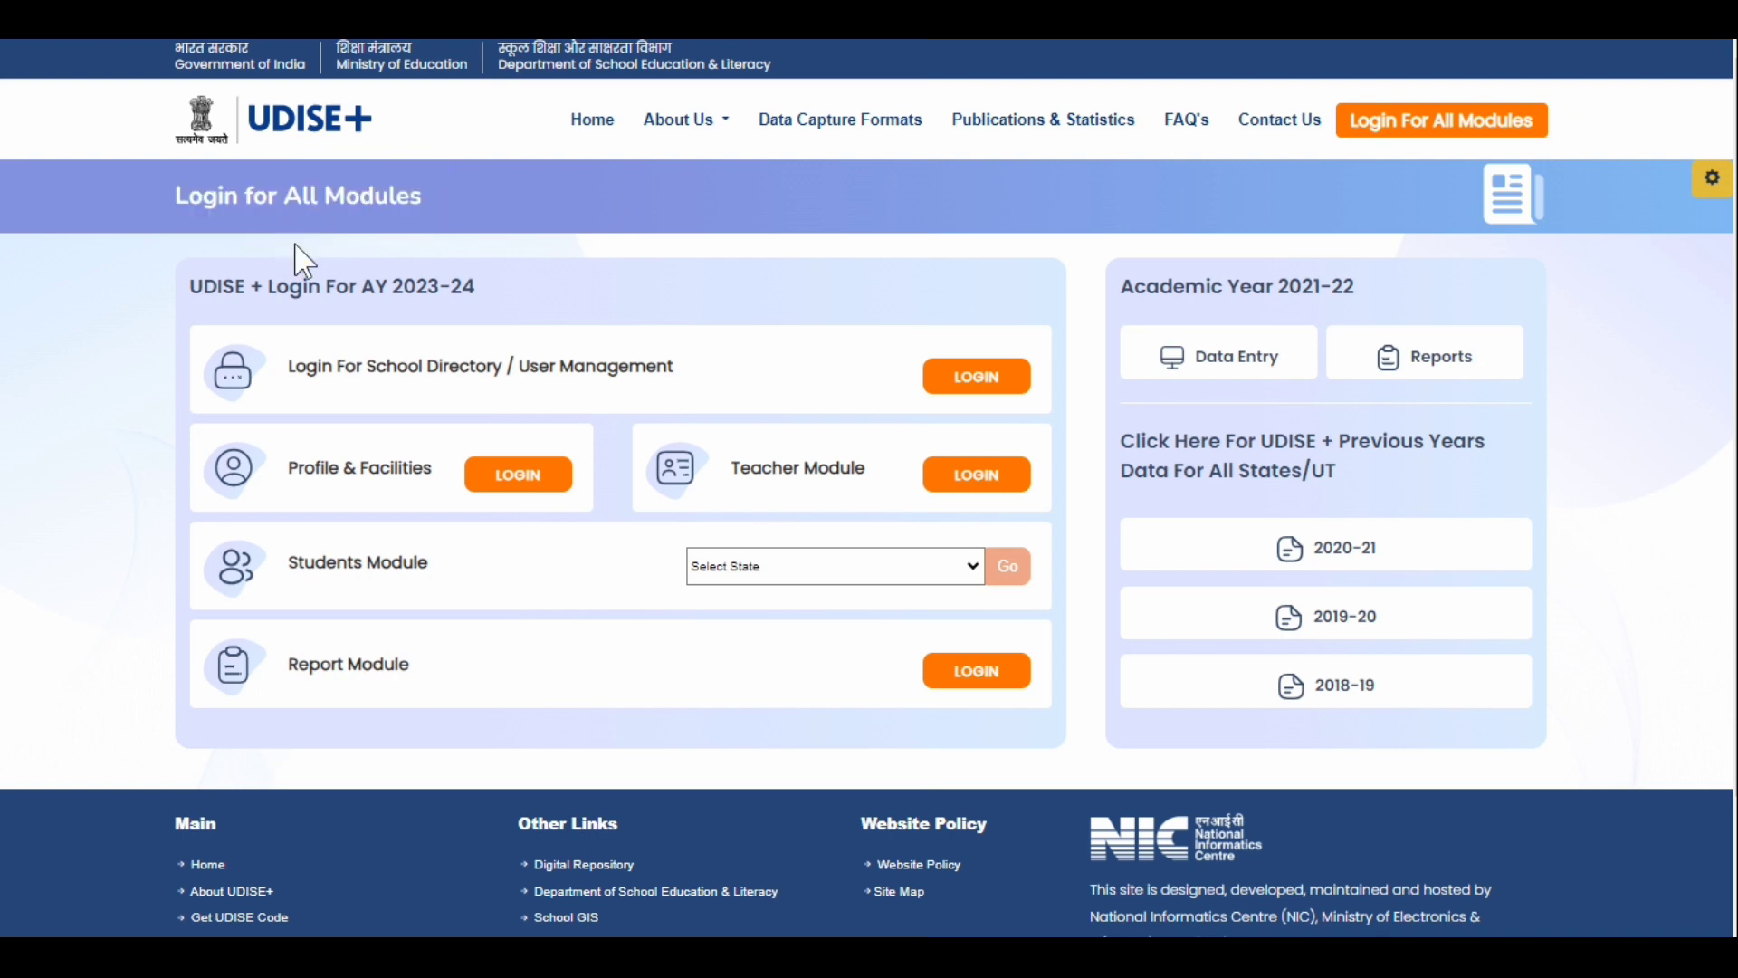
pyautogui.moveTo(389, 286); pyautogui.dragTo(477, 286)
pyautogui.moveTo(294, 366); pyautogui.dragTo(683, 368)
pyautogui.click(770, 373)
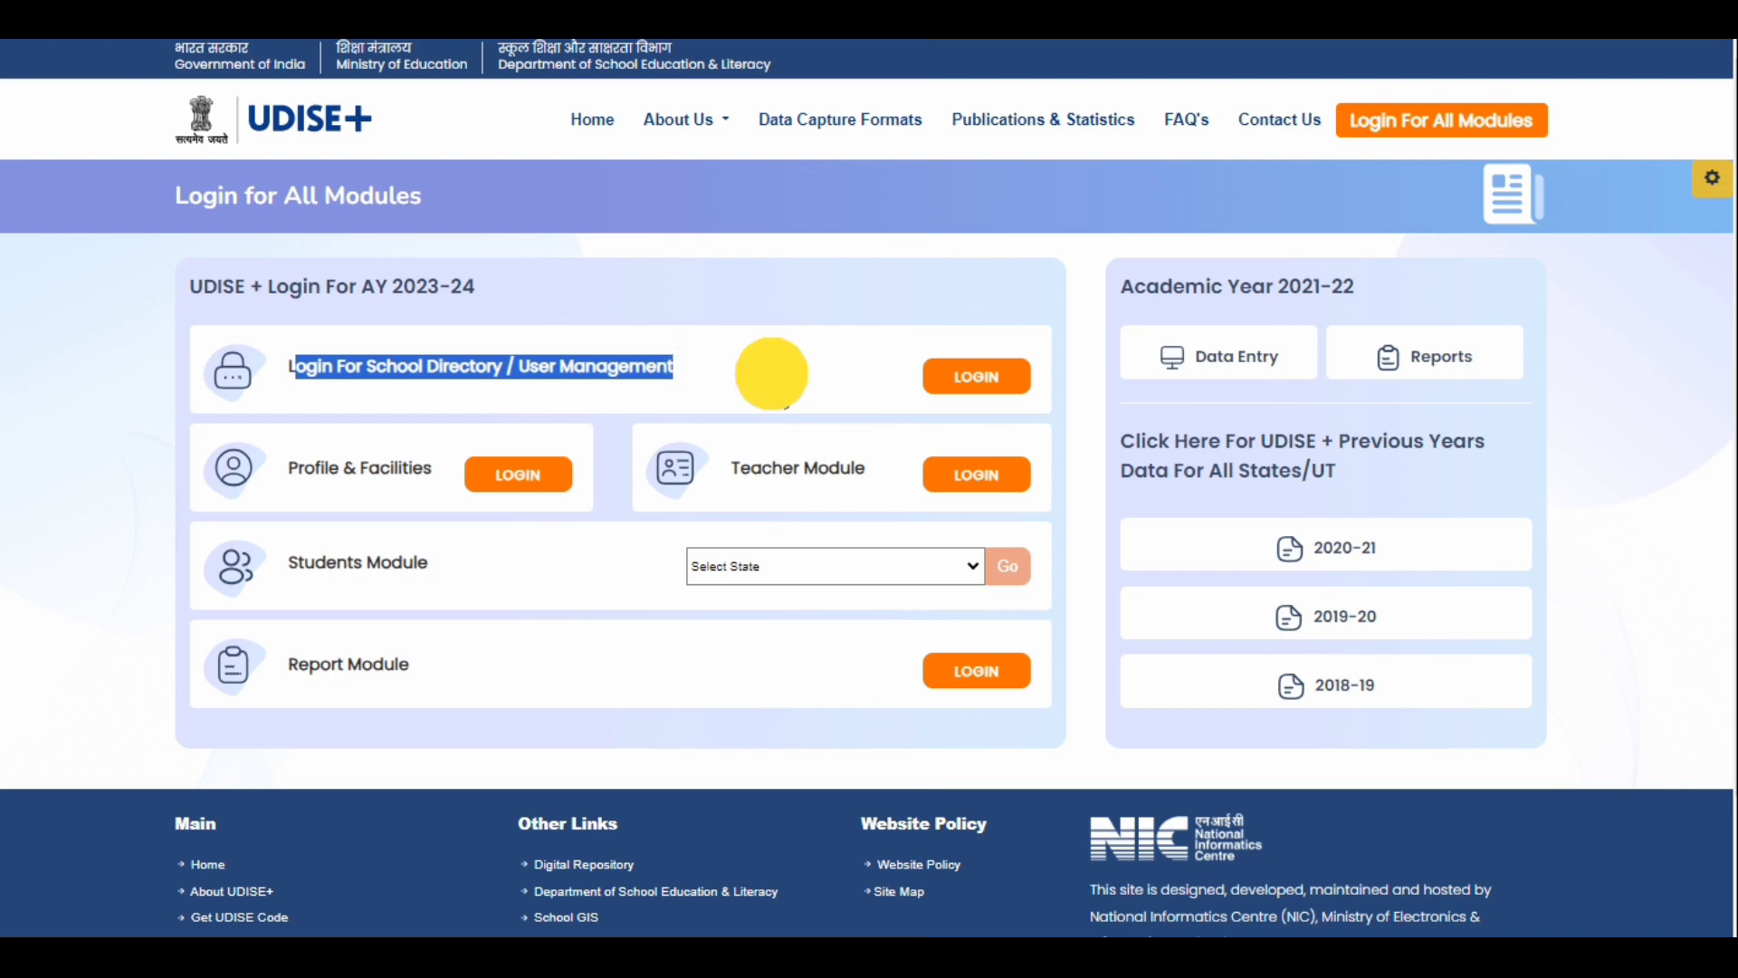
pyautogui.click(288, 466)
pyautogui.moveTo(288, 466); pyautogui.dragTo(433, 469)
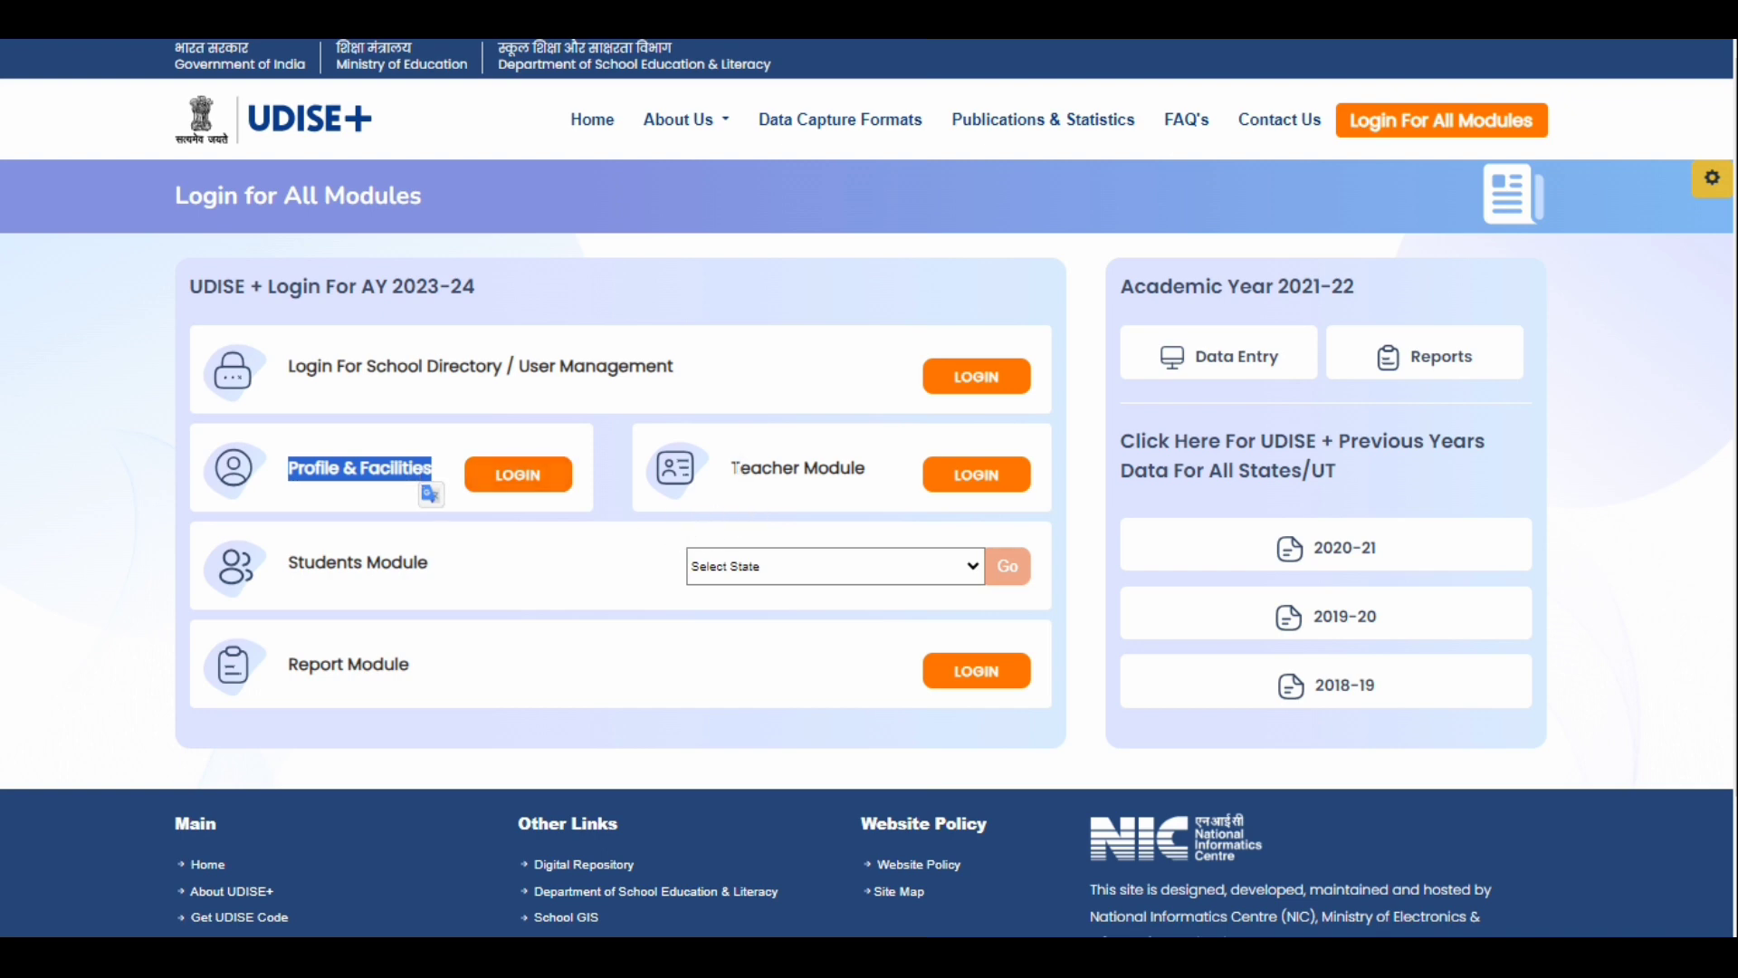
pyautogui.moveTo(733, 467); pyautogui.dragTo(865, 469)
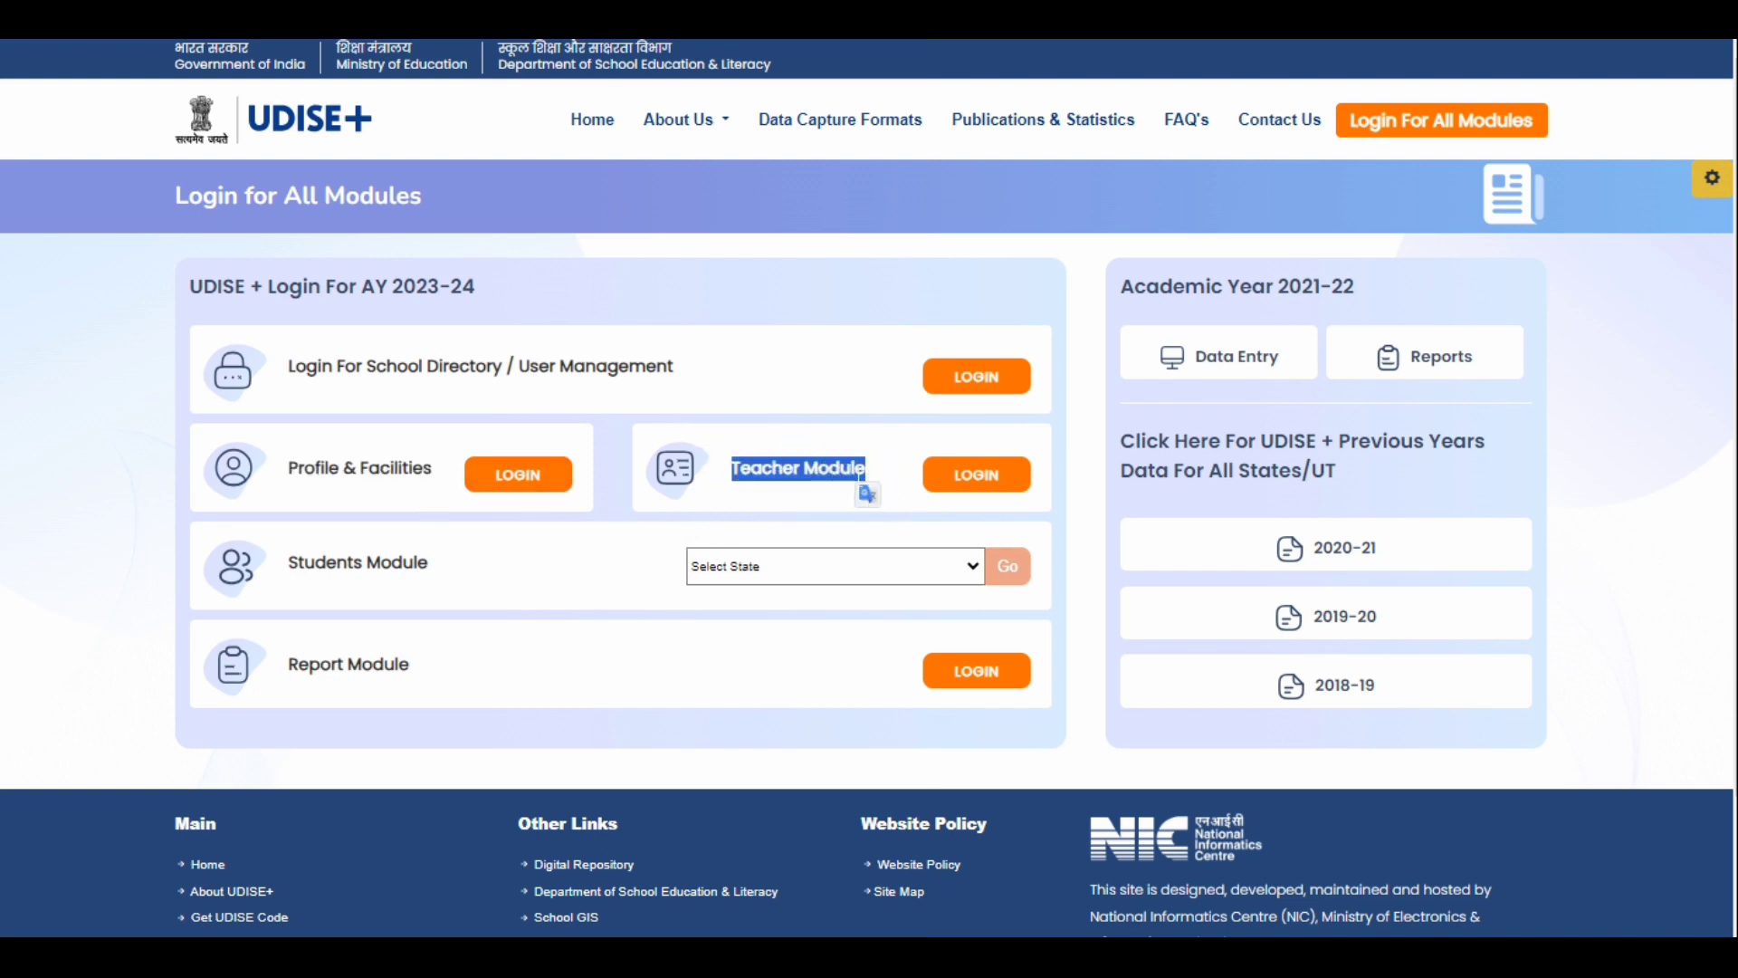
pyautogui.moveTo(429, 563); pyautogui.dragTo(282, 568)
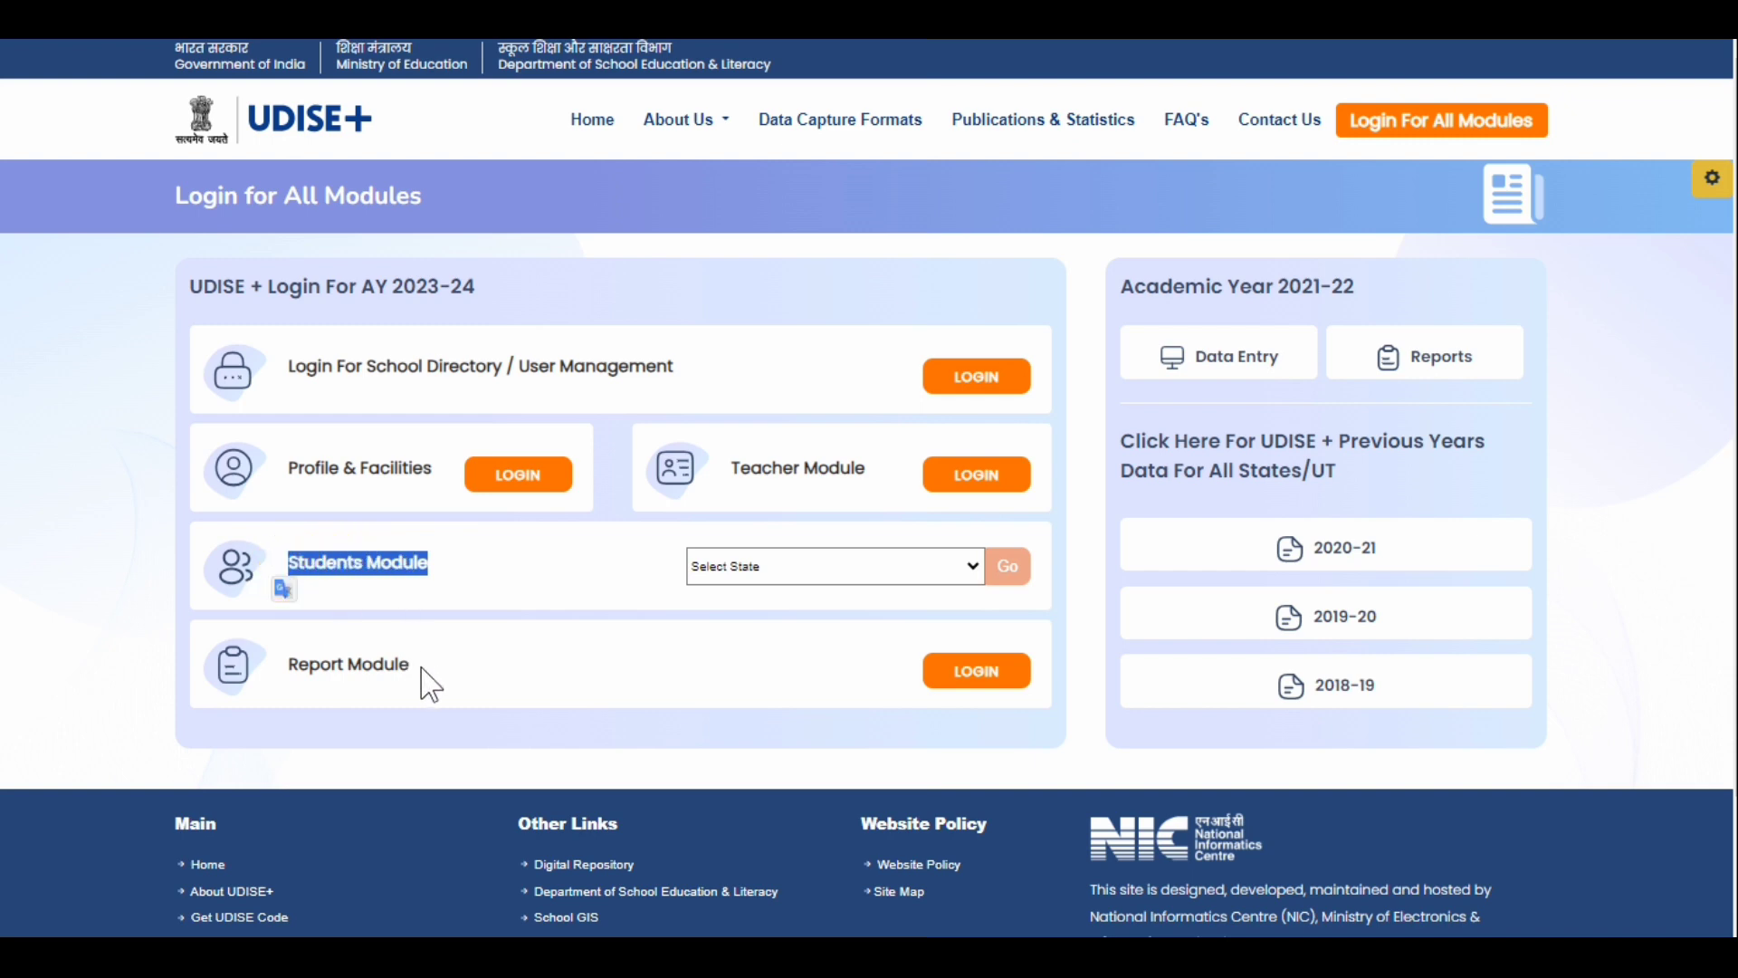
pyautogui.moveTo(413, 667); pyautogui.dragTo(281, 669)
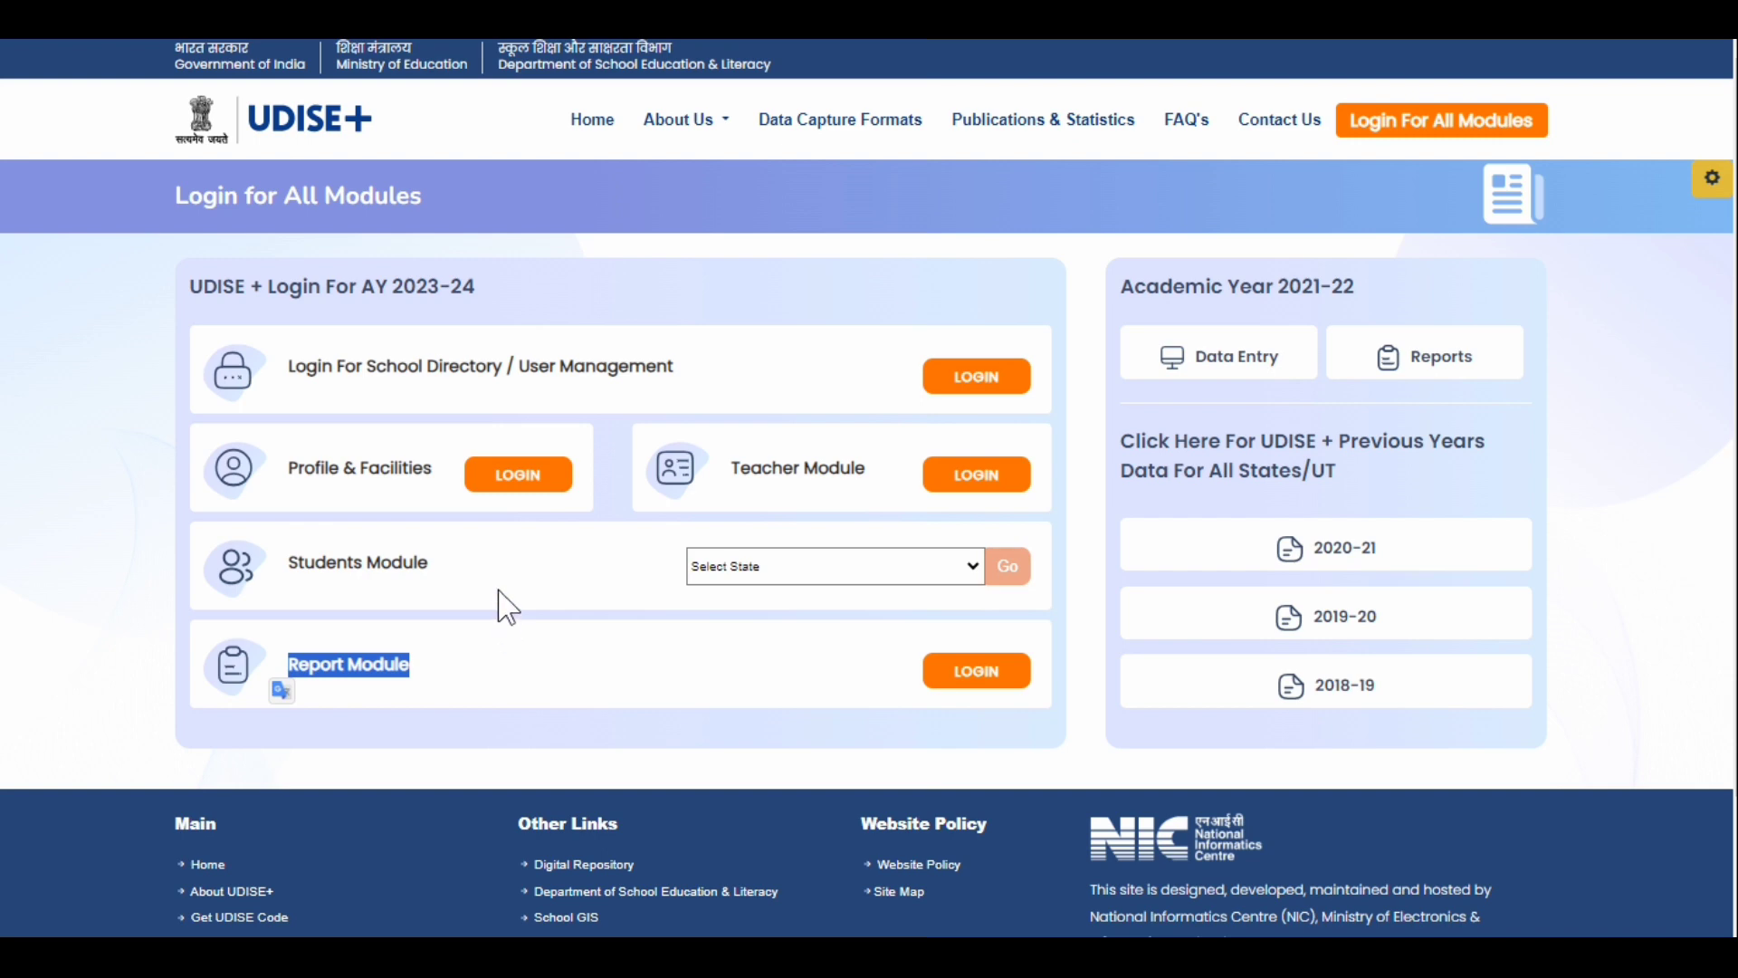
pyautogui.click(498, 591)
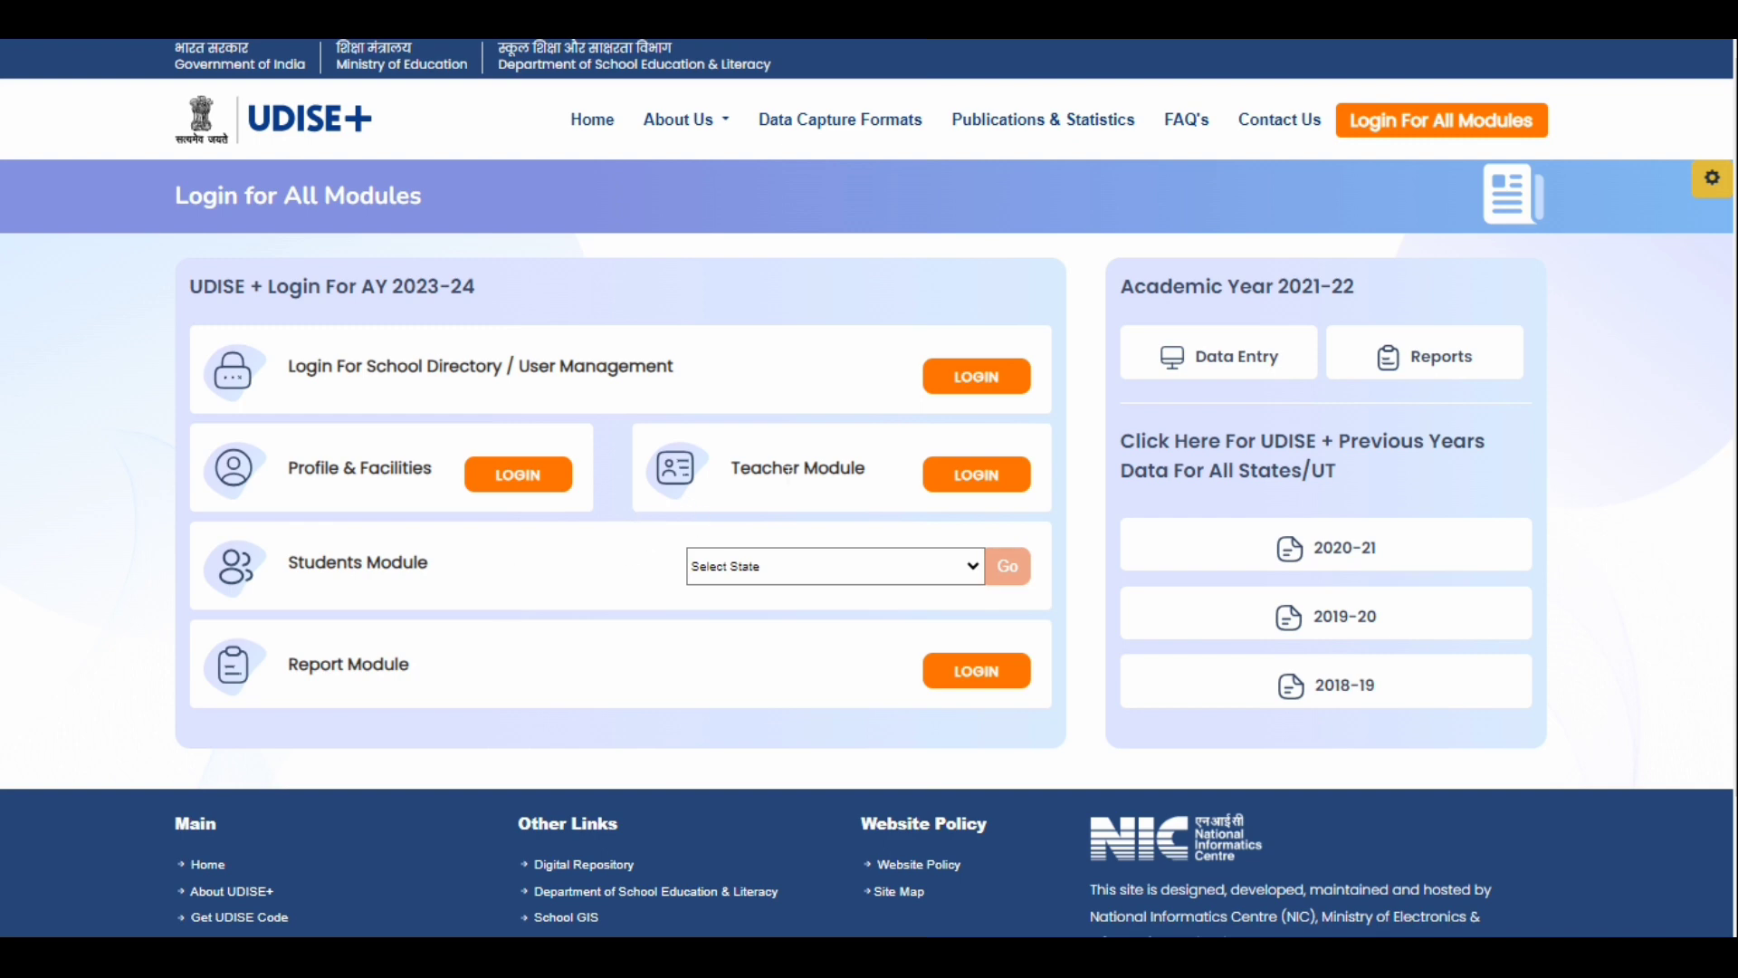
# - Open the login page of the Teacher Module for AY 2023-24
pyautogui.moveTo(729, 467); pyautogui.dragTo(871, 473)
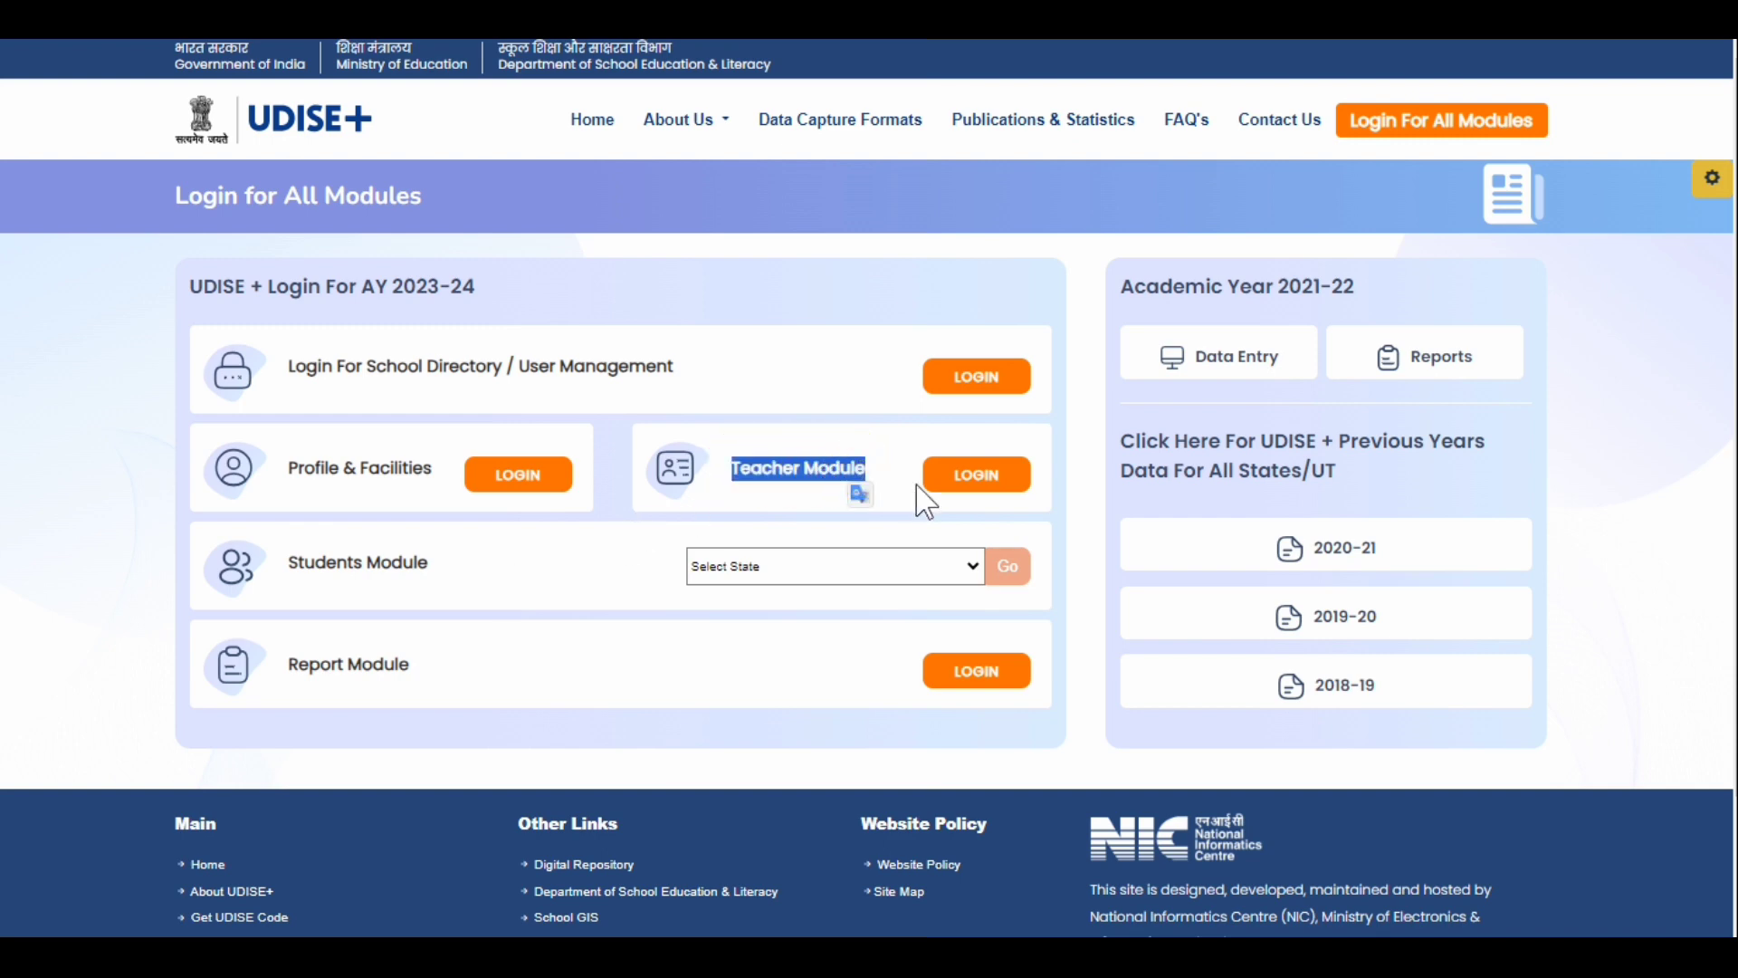
pyautogui.click(978, 476)
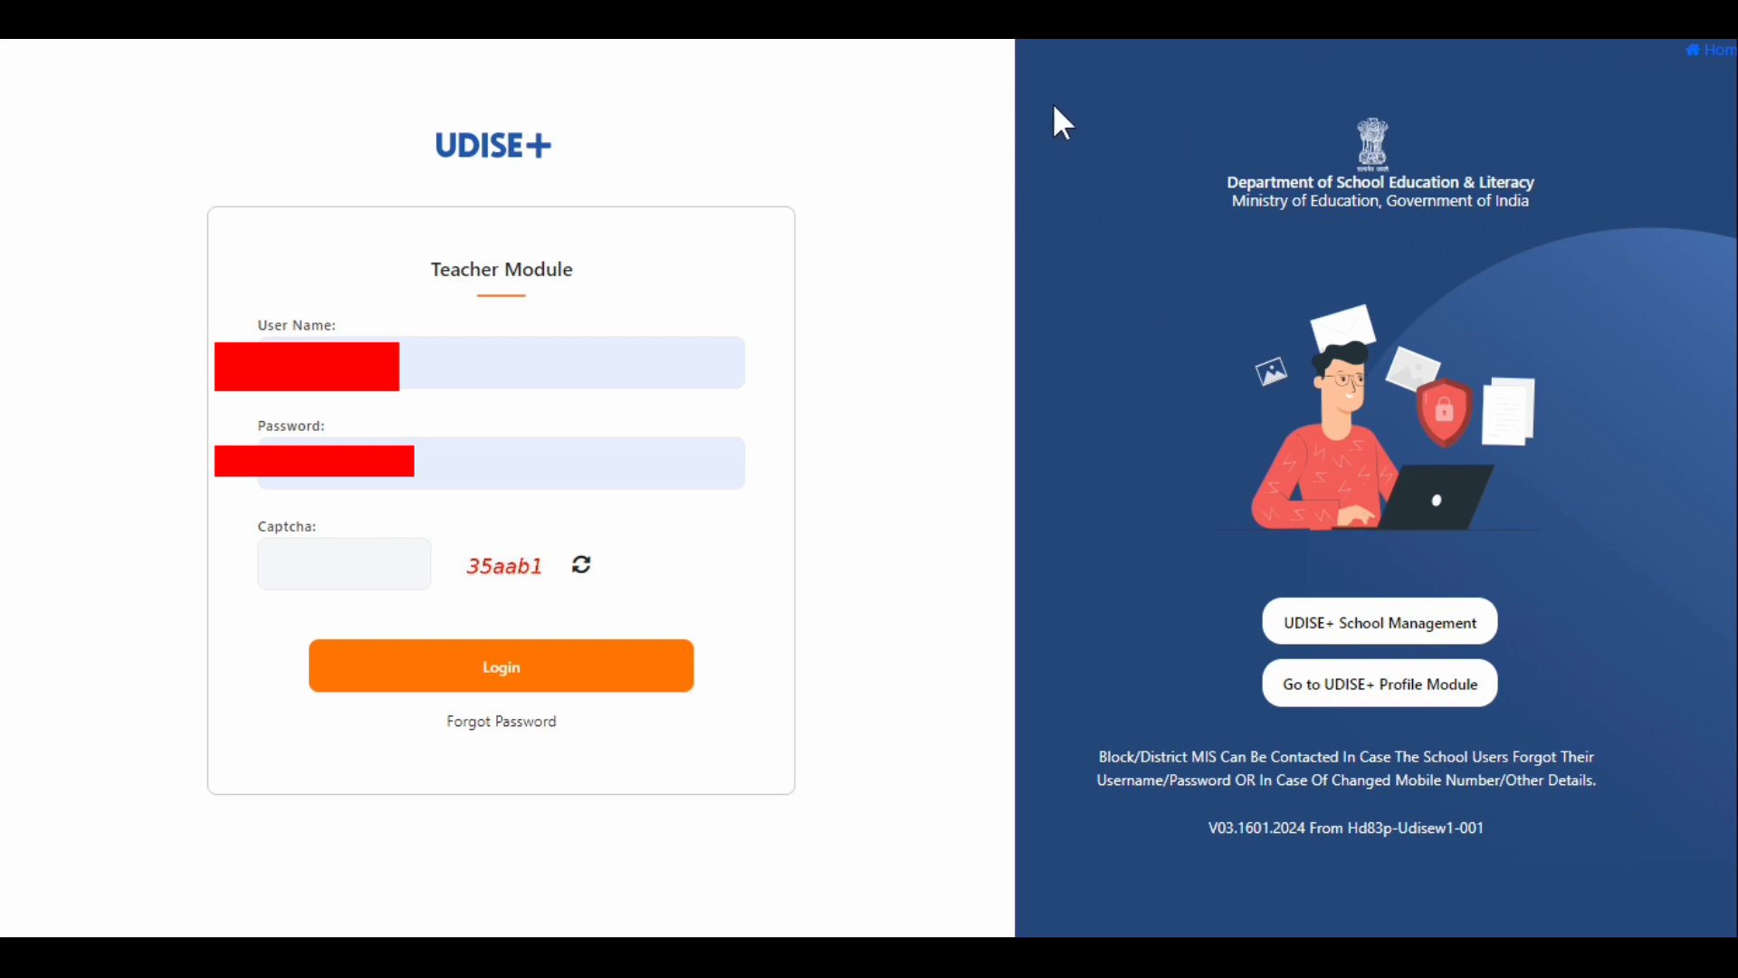
# - Examine the Teacher Module login page, including its department heading and the User Name, Password and Captcha fields
pyautogui.click(1227, 182)
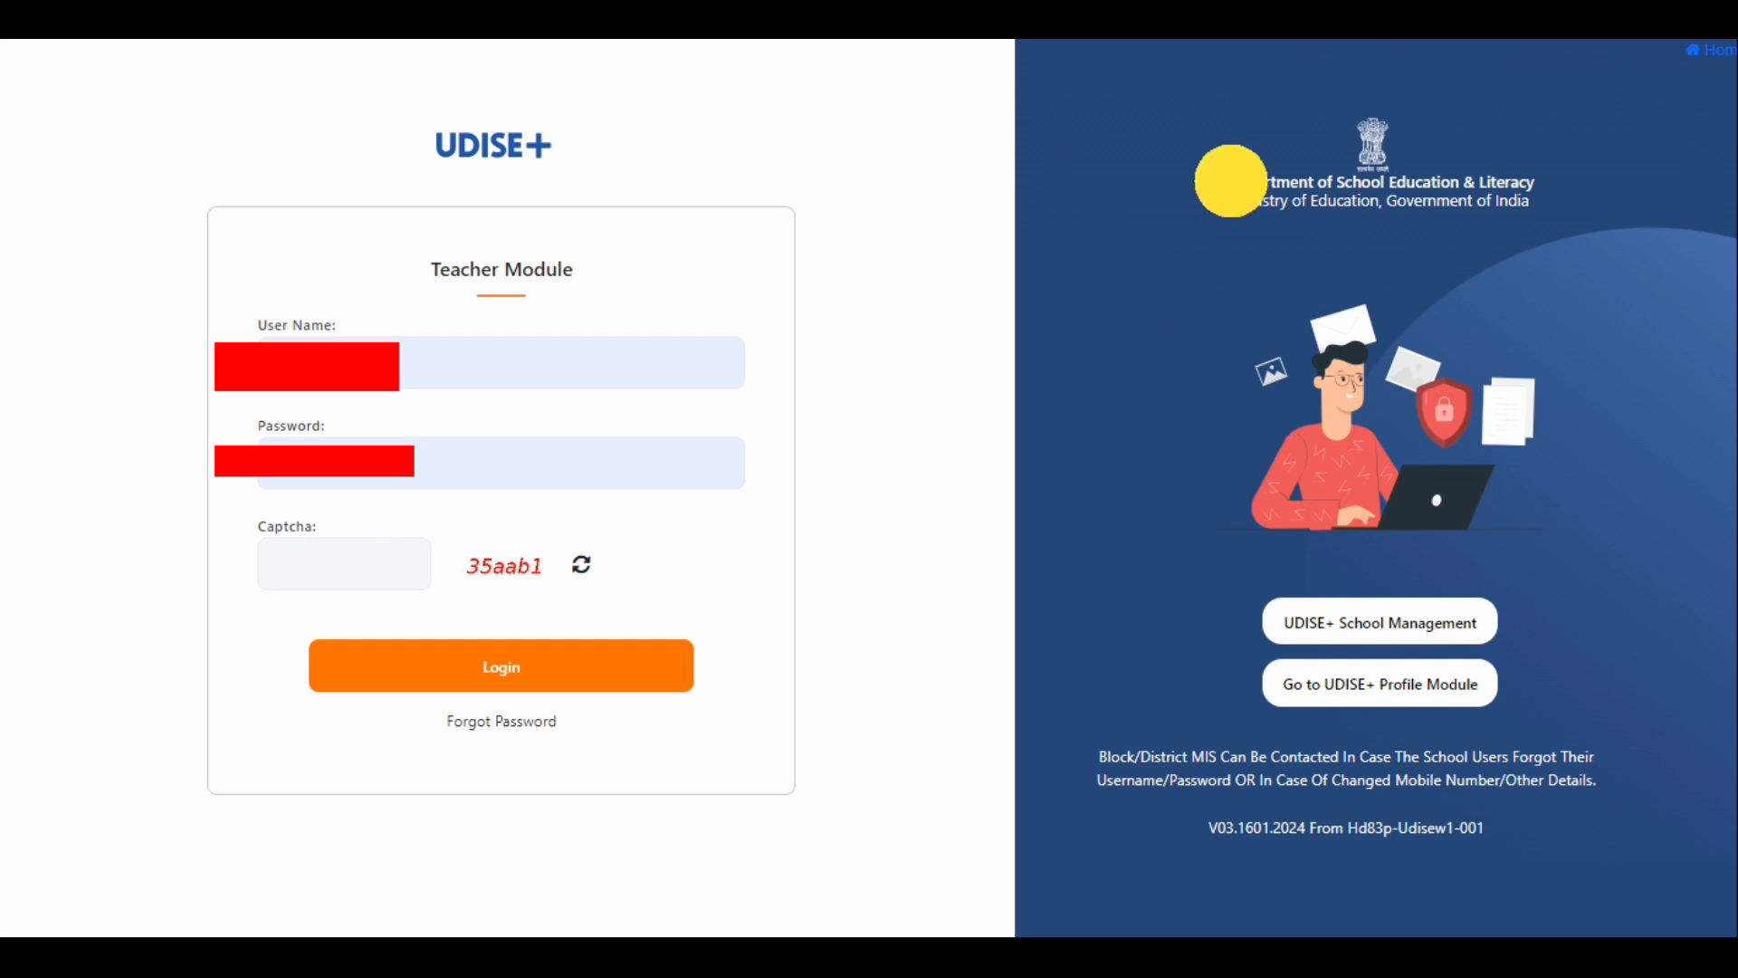
pyautogui.moveTo(1232, 181); pyautogui.dragTo(1538, 182)
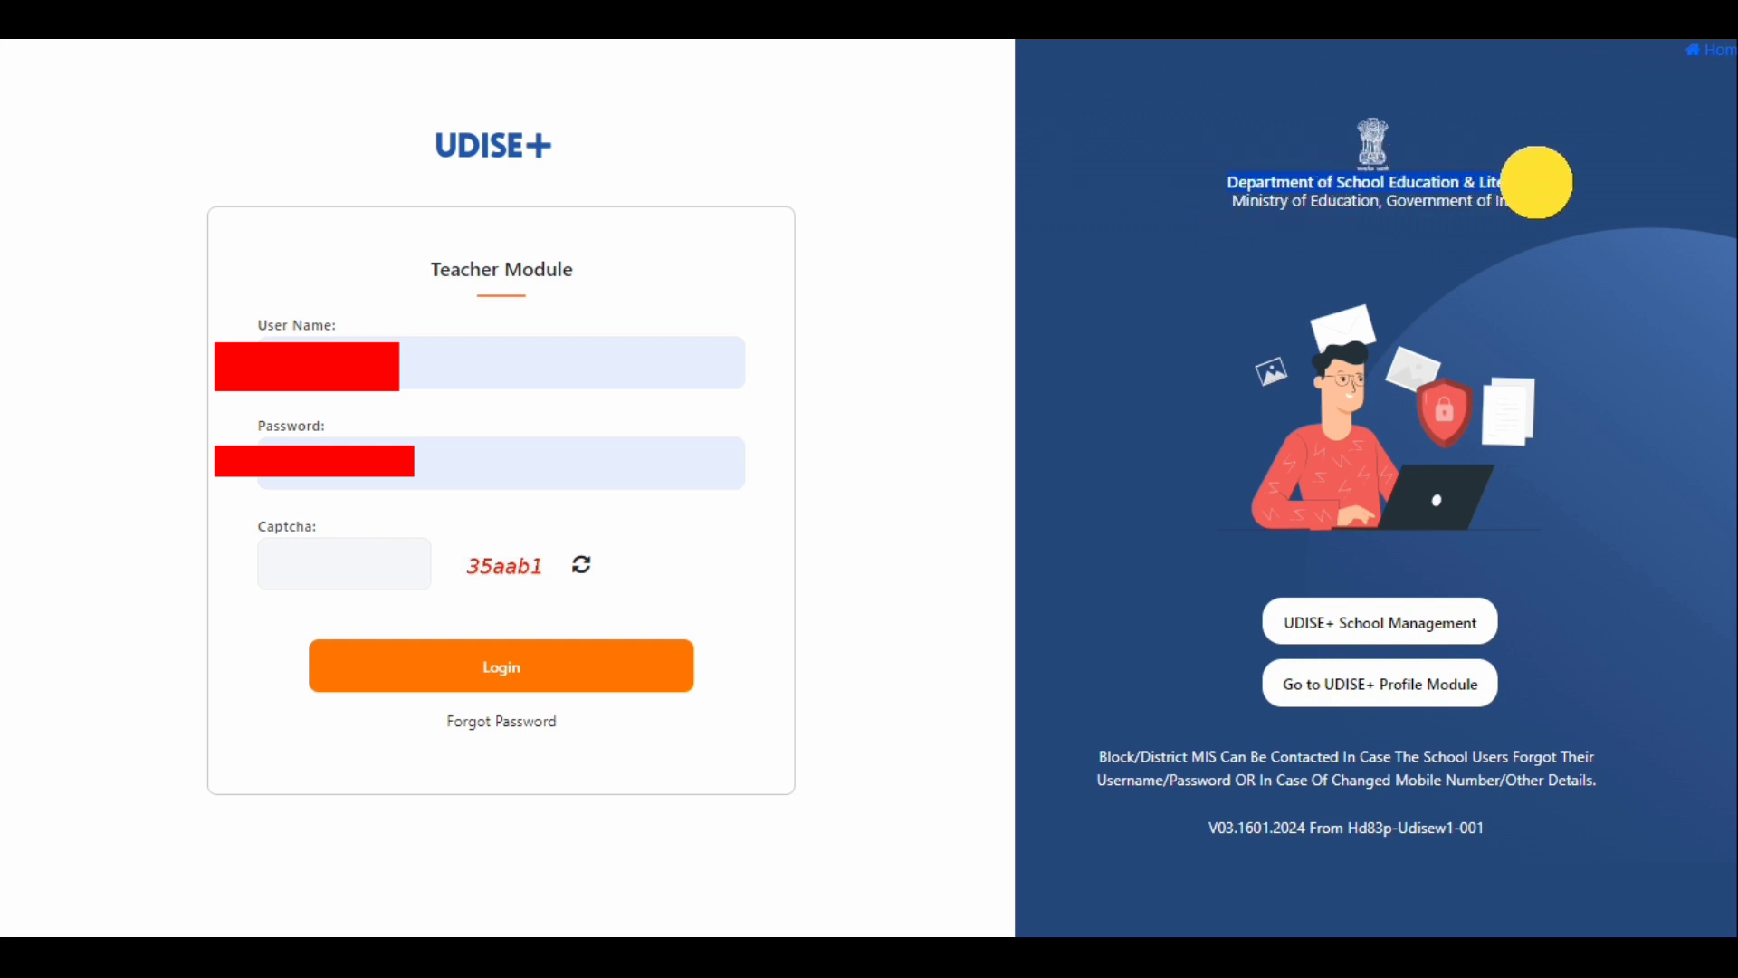
pyautogui.click(555, 154)
pyautogui.moveTo(555, 148); pyautogui.dragTo(486, 144)
pyautogui.click(427, 167)
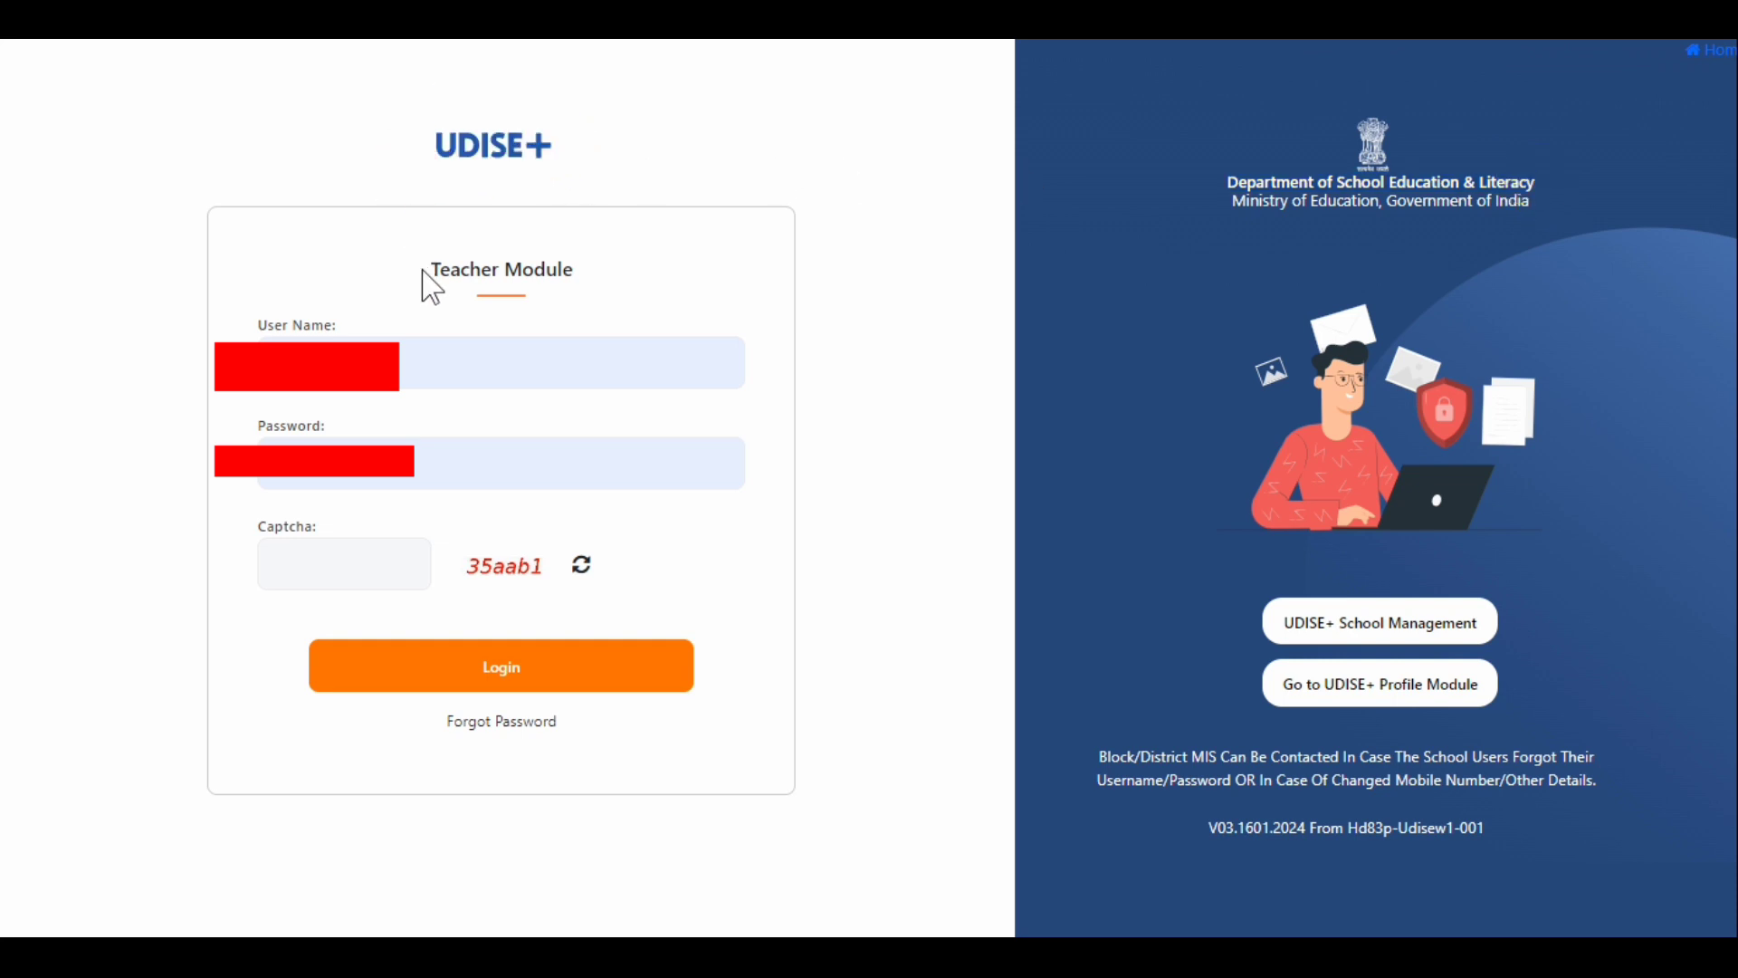
pyautogui.moveTo(426, 269); pyautogui.dragTo(601, 283)
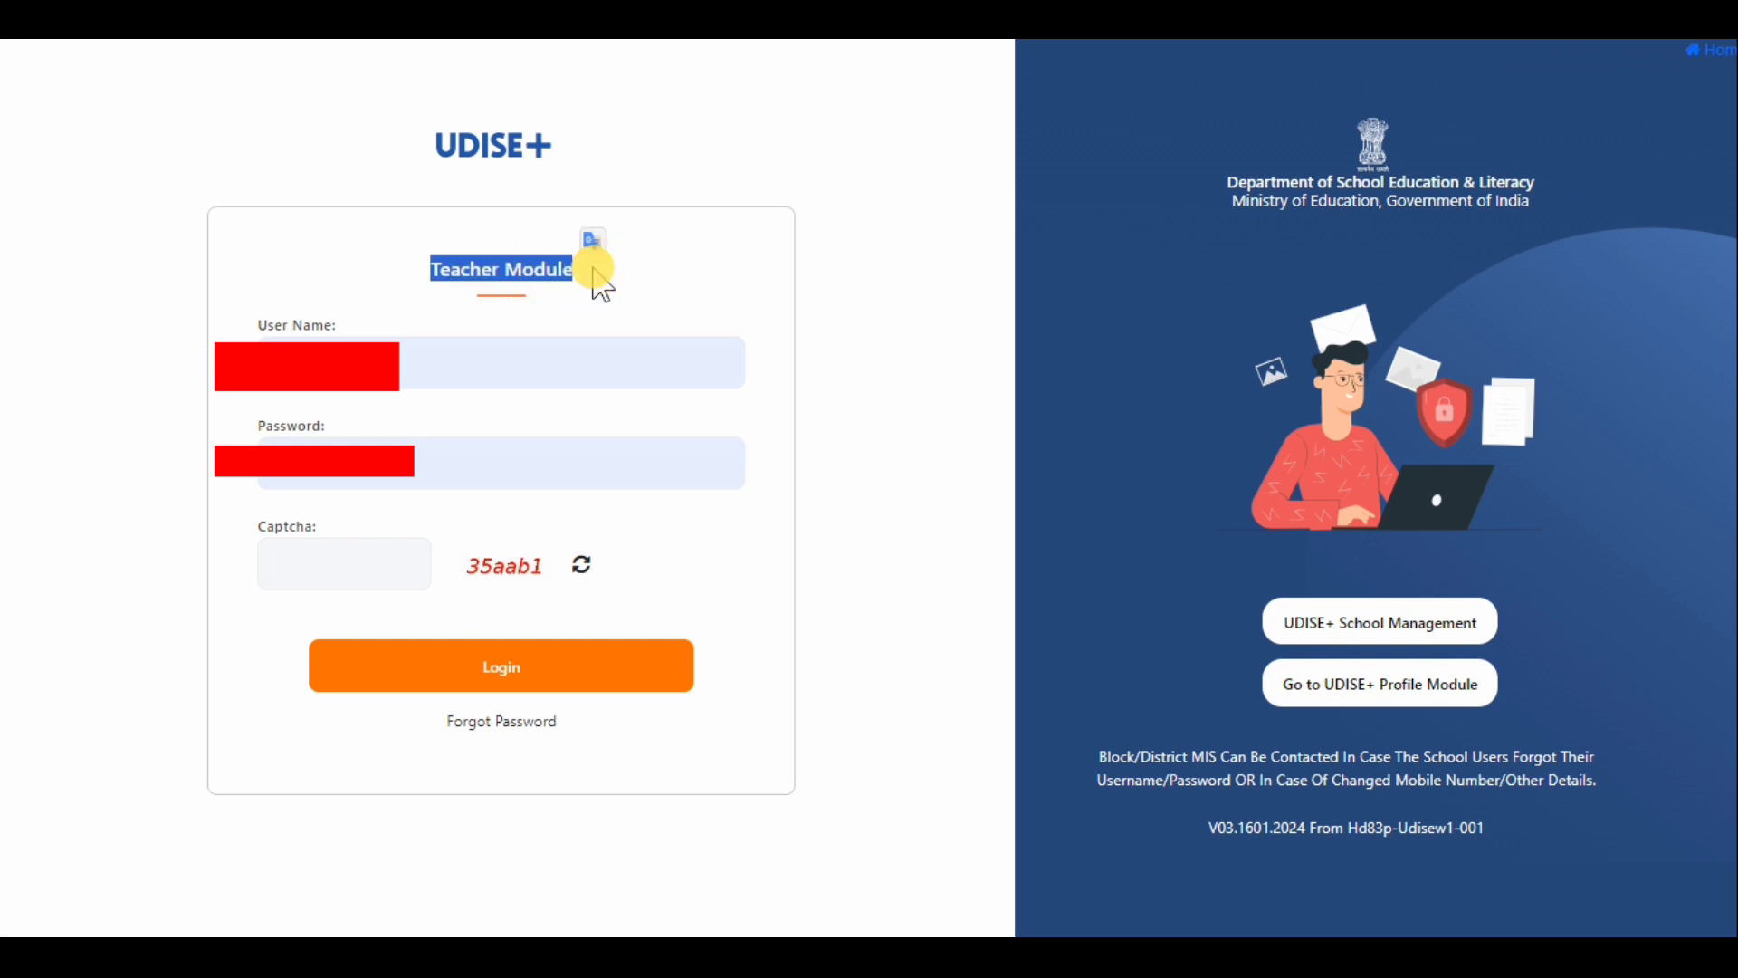
pyautogui.click(305, 265)
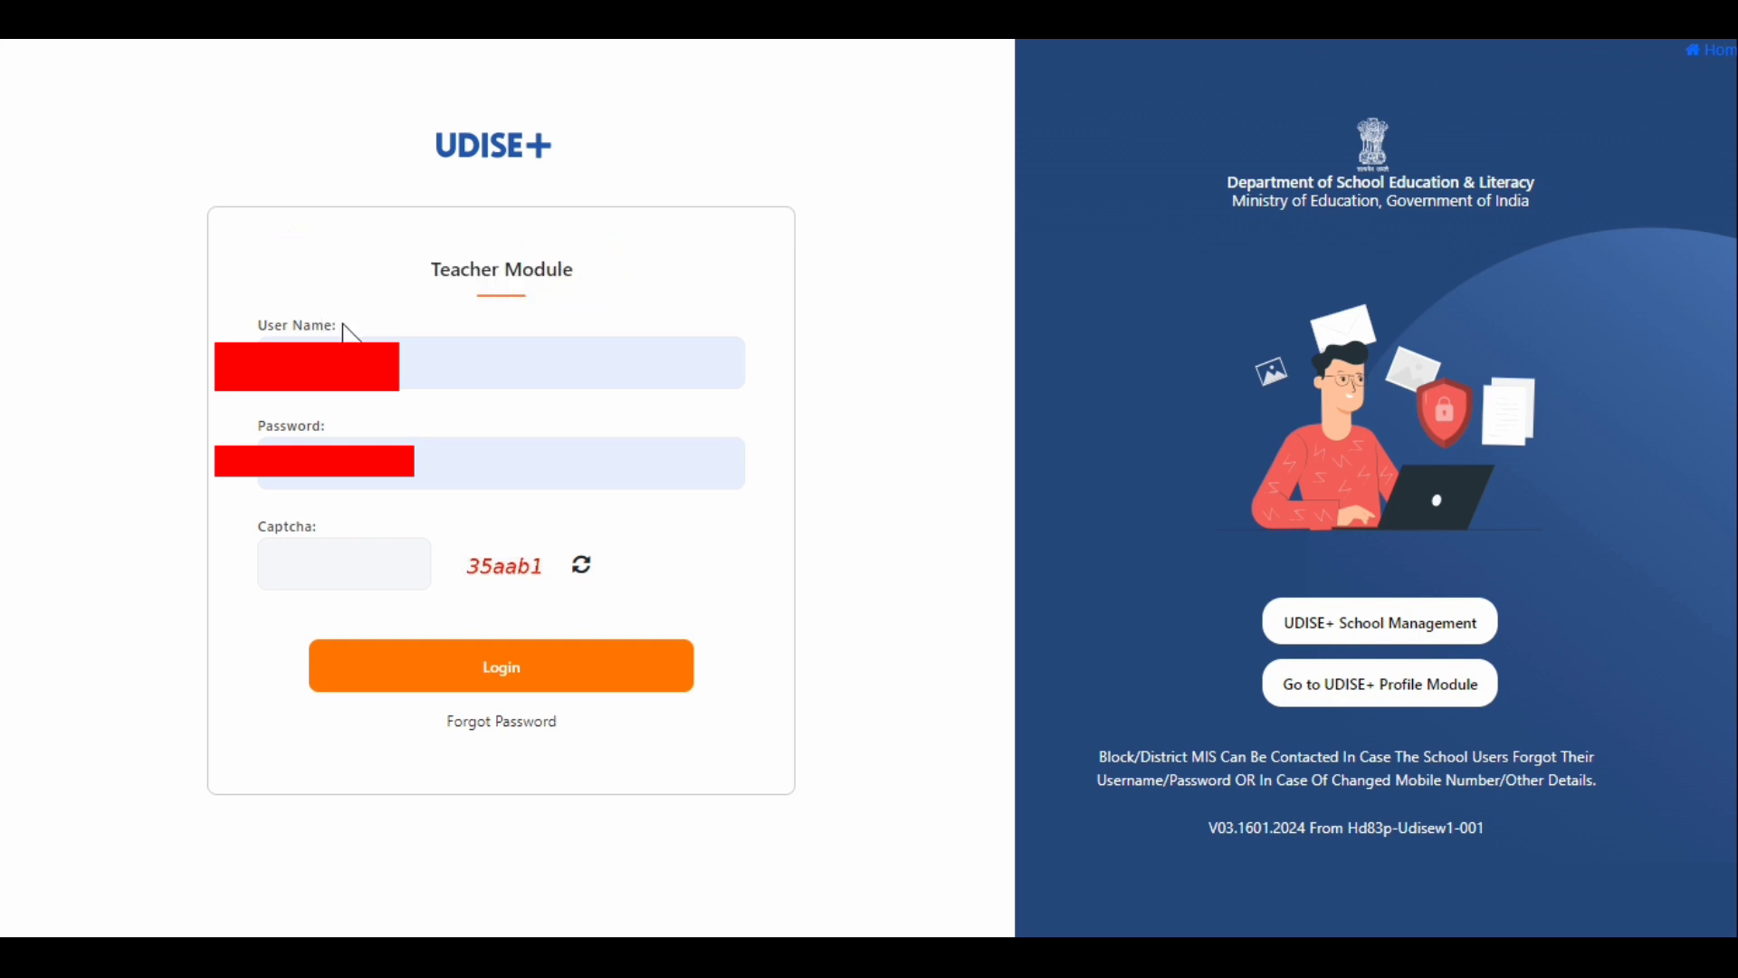
pyautogui.moveTo(330, 318); pyautogui.dragTo(252, 318)
pyautogui.click(326, 421)
pyautogui.moveTo(326, 421); pyautogui.dragTo(244, 419)
pyautogui.click(321, 530)
pyautogui.moveTo(321, 530); pyautogui.dragTo(241, 527)
pyautogui.click(228, 319)
# - Enter the displayed captcha code and log in to the Teacher Module with the prefilled credentials
pyautogui.click(302, 559)
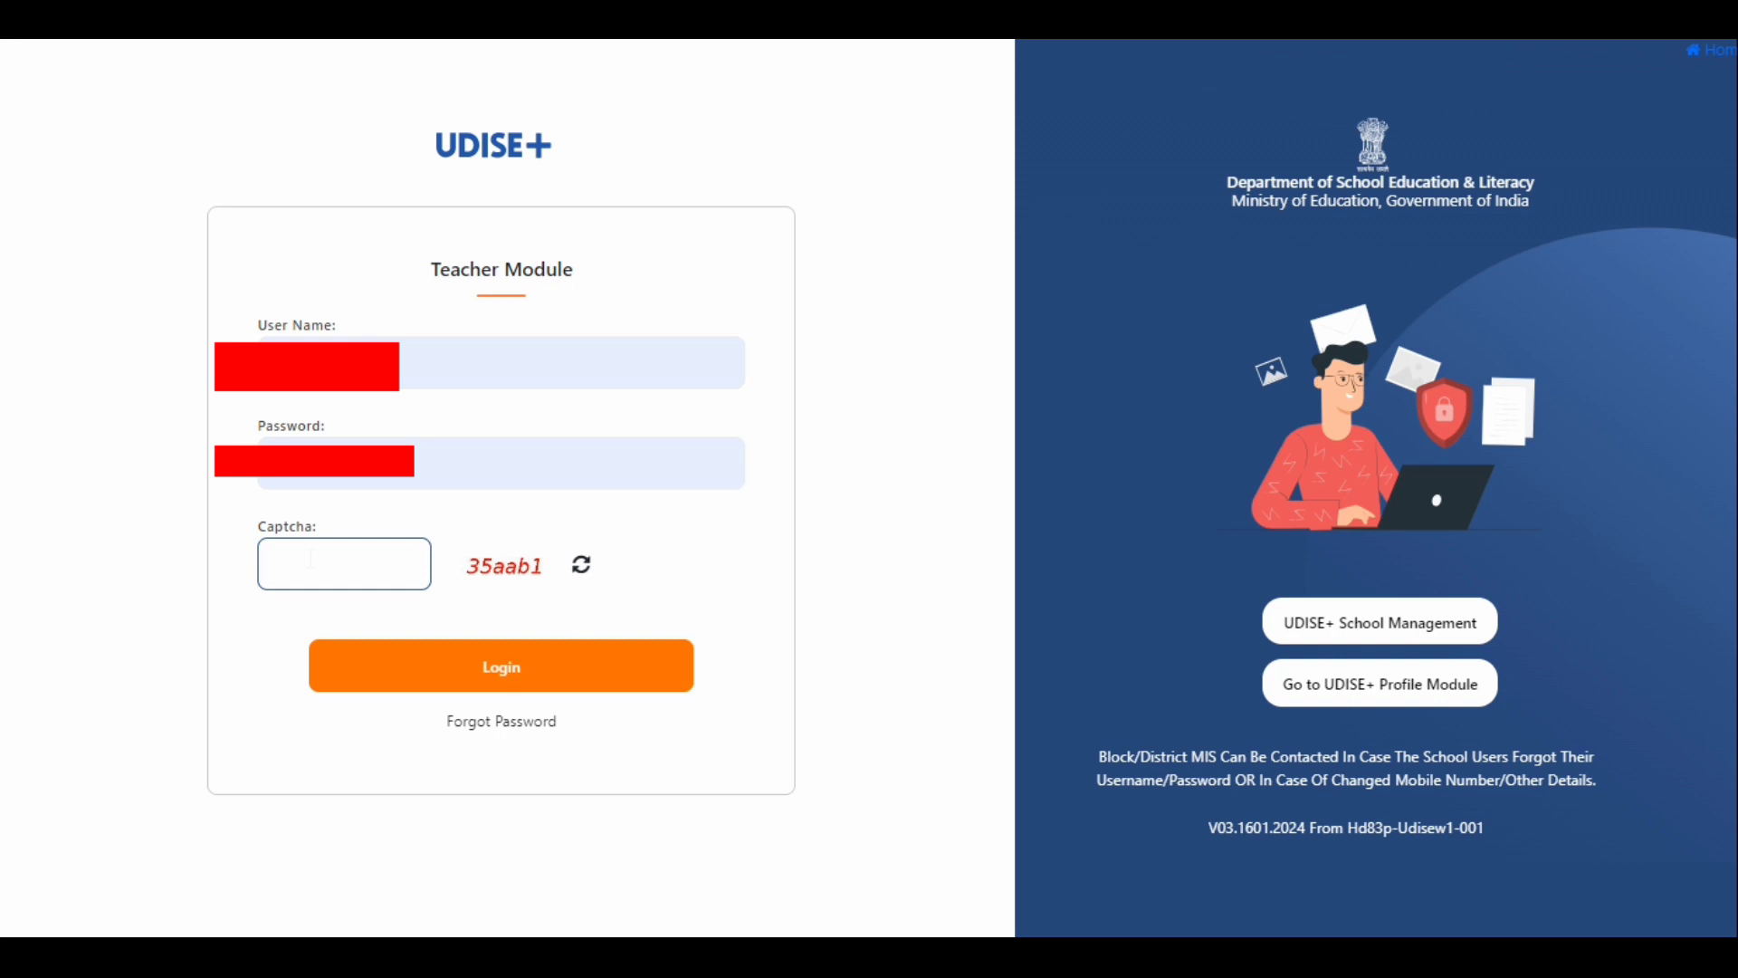
pyautogui.write('35aab1')
pyautogui.click(497, 674)
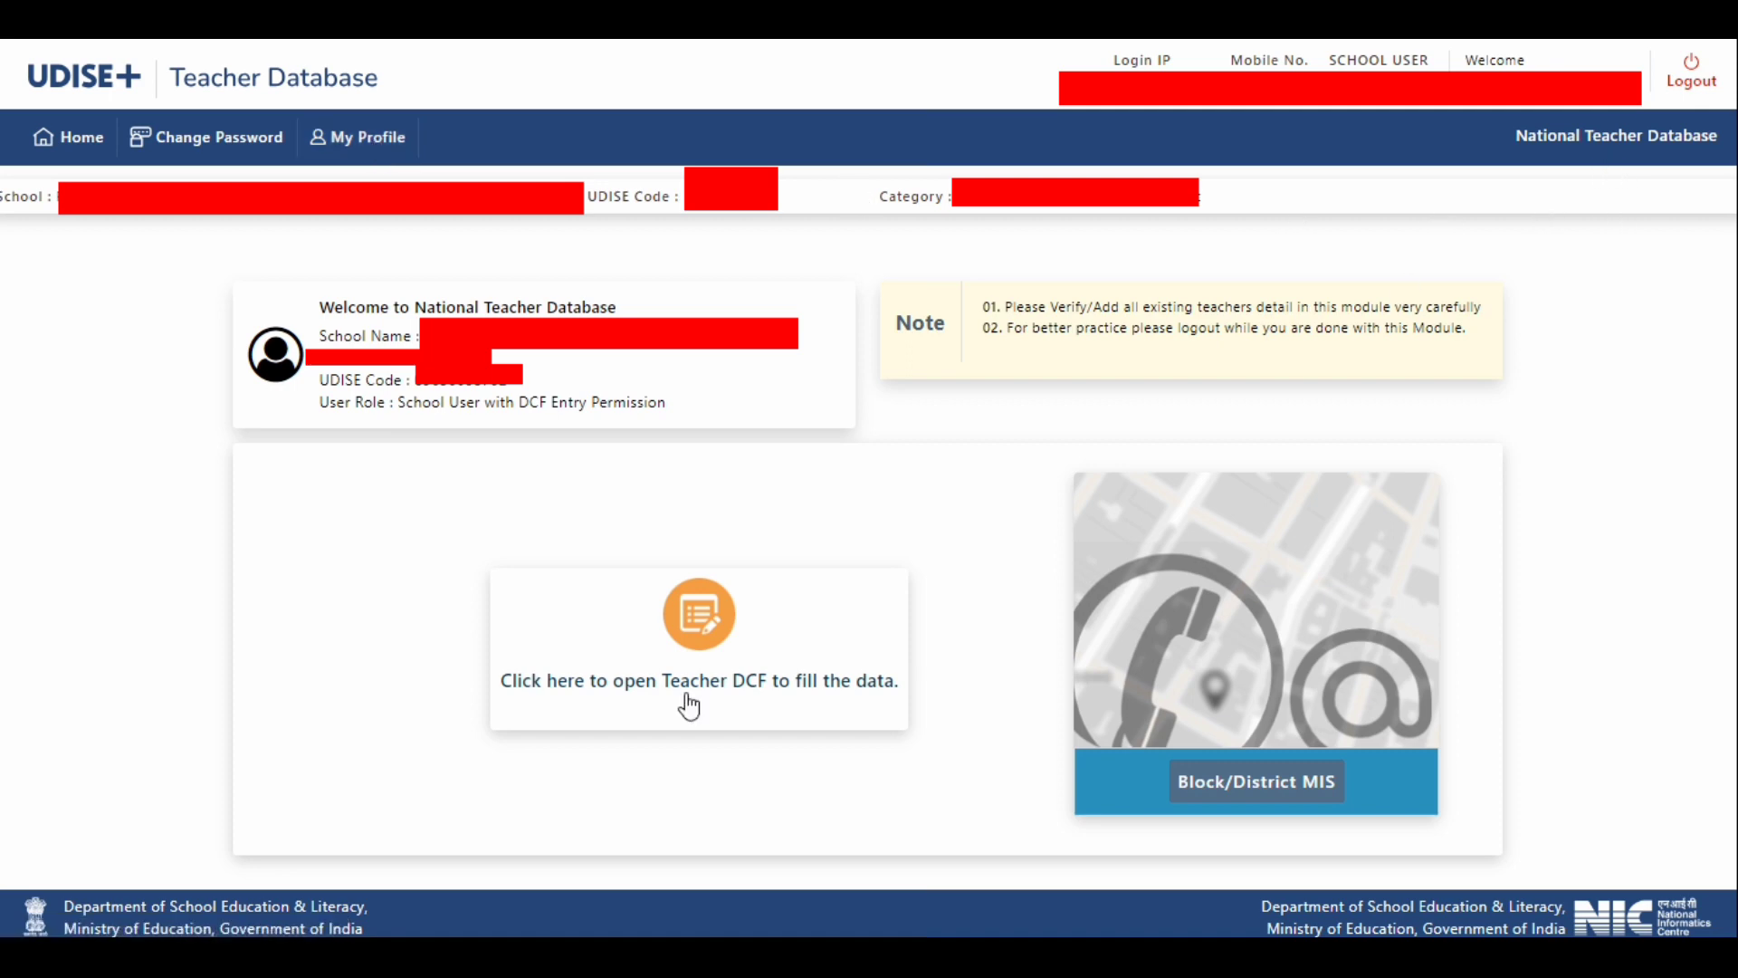
# - Examine the National Teacher Database welcome page and its School Name and UDISE Code details
pyautogui.click(453, 693)
pyautogui.moveTo(1502, 138); pyautogui.dragTo(1711, 136)
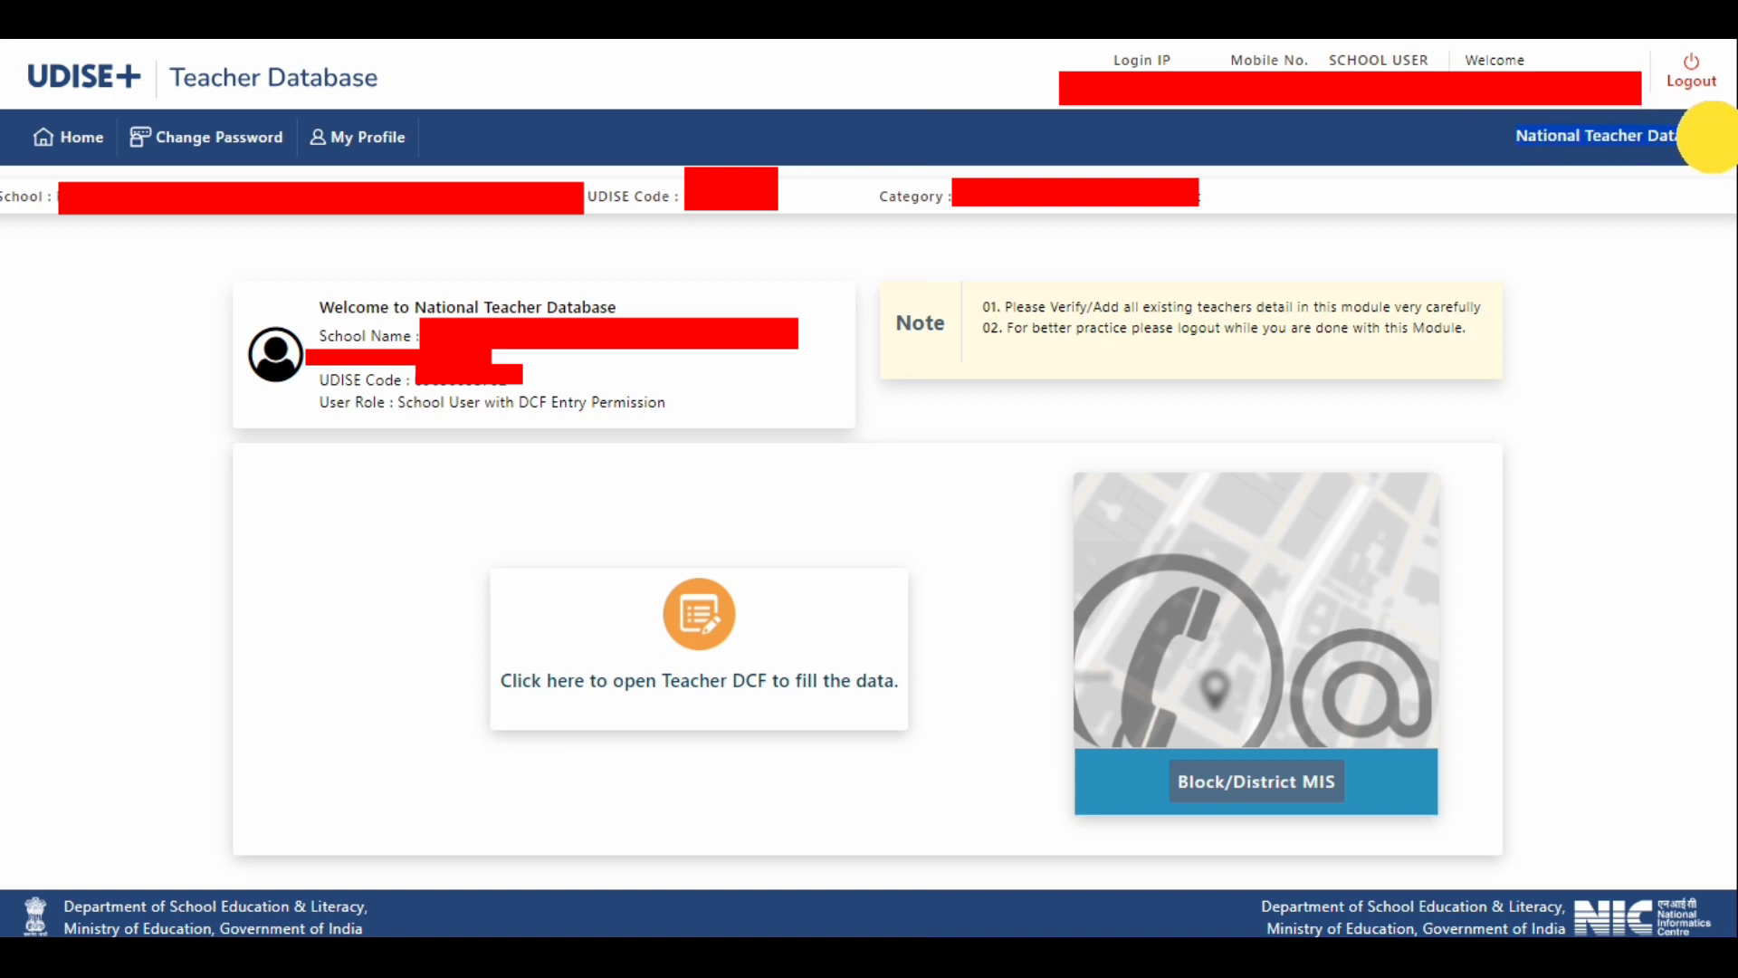
pyautogui.click(465, 262)
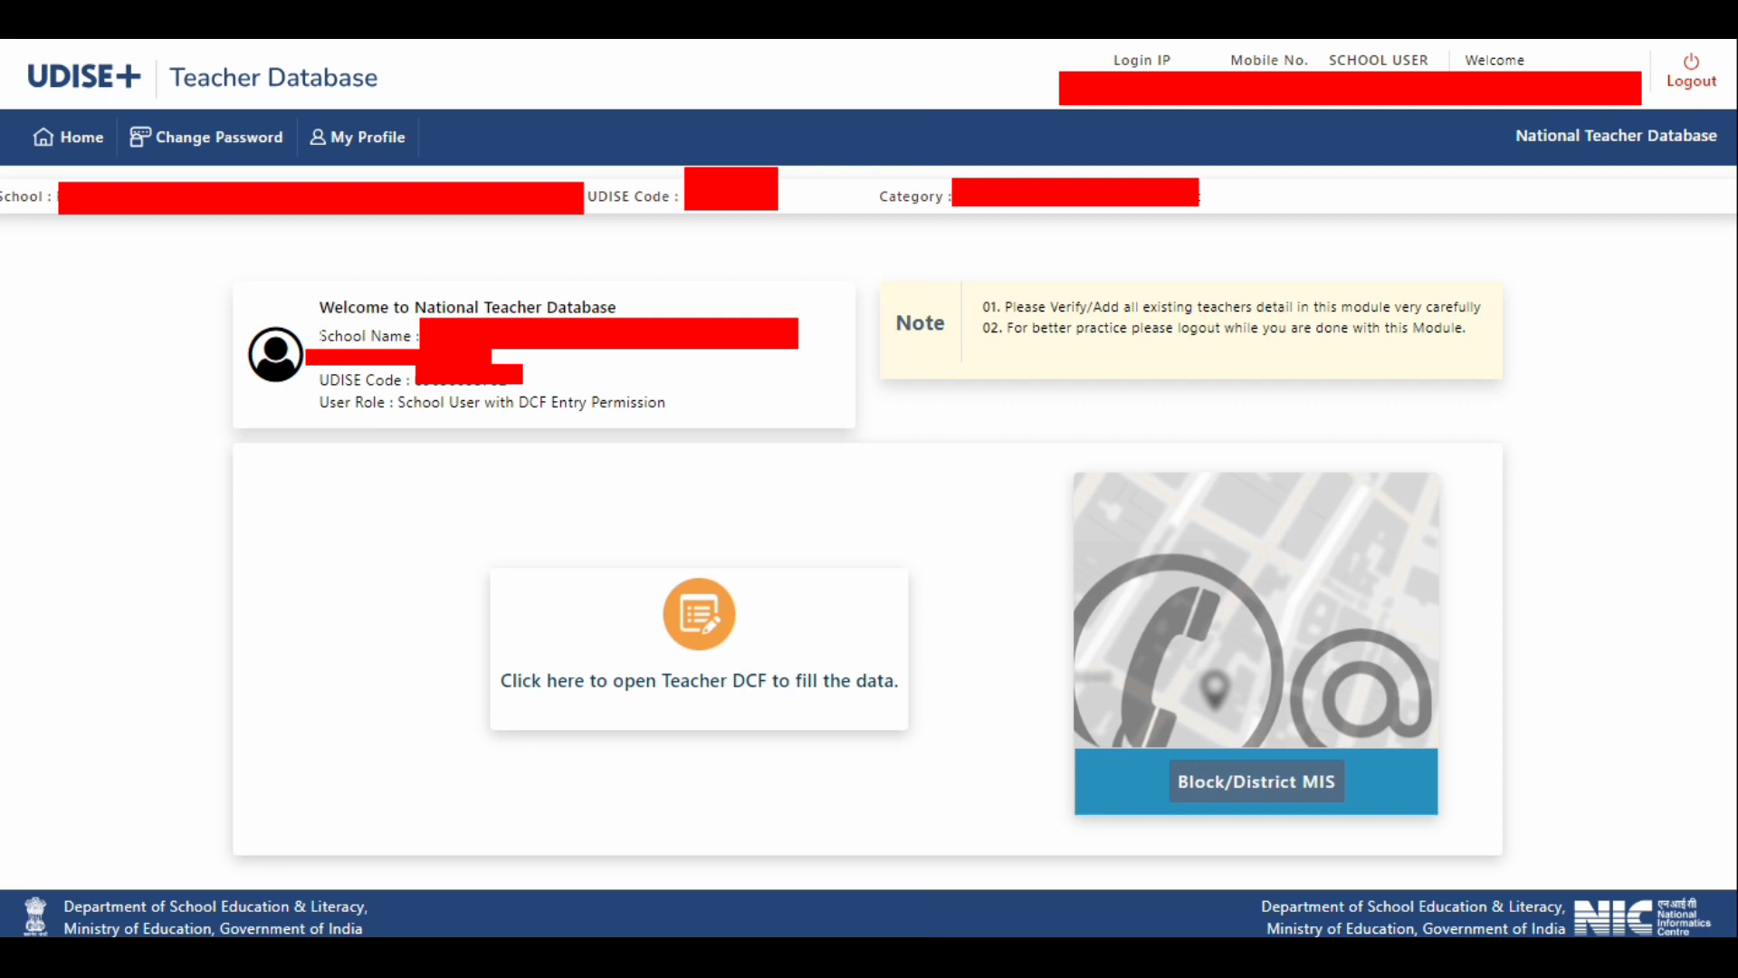
pyautogui.moveTo(302, 342); pyautogui.dragTo(413, 337)
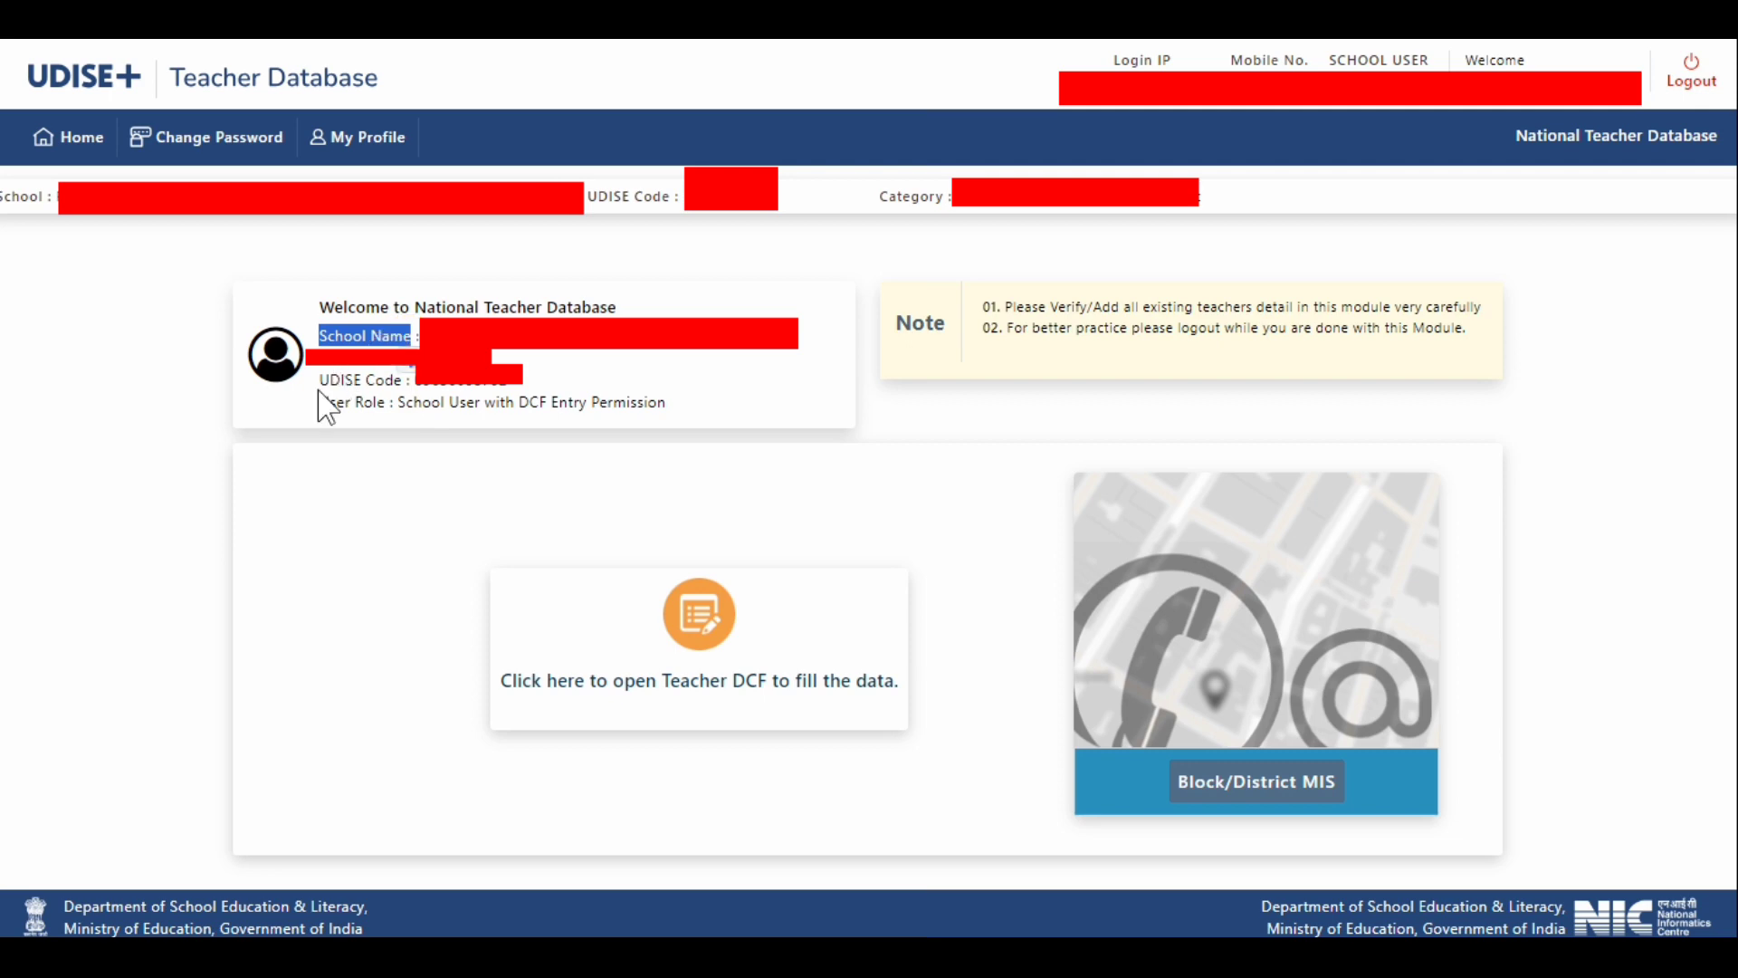
pyautogui.moveTo(318, 384); pyautogui.dragTo(393, 384)
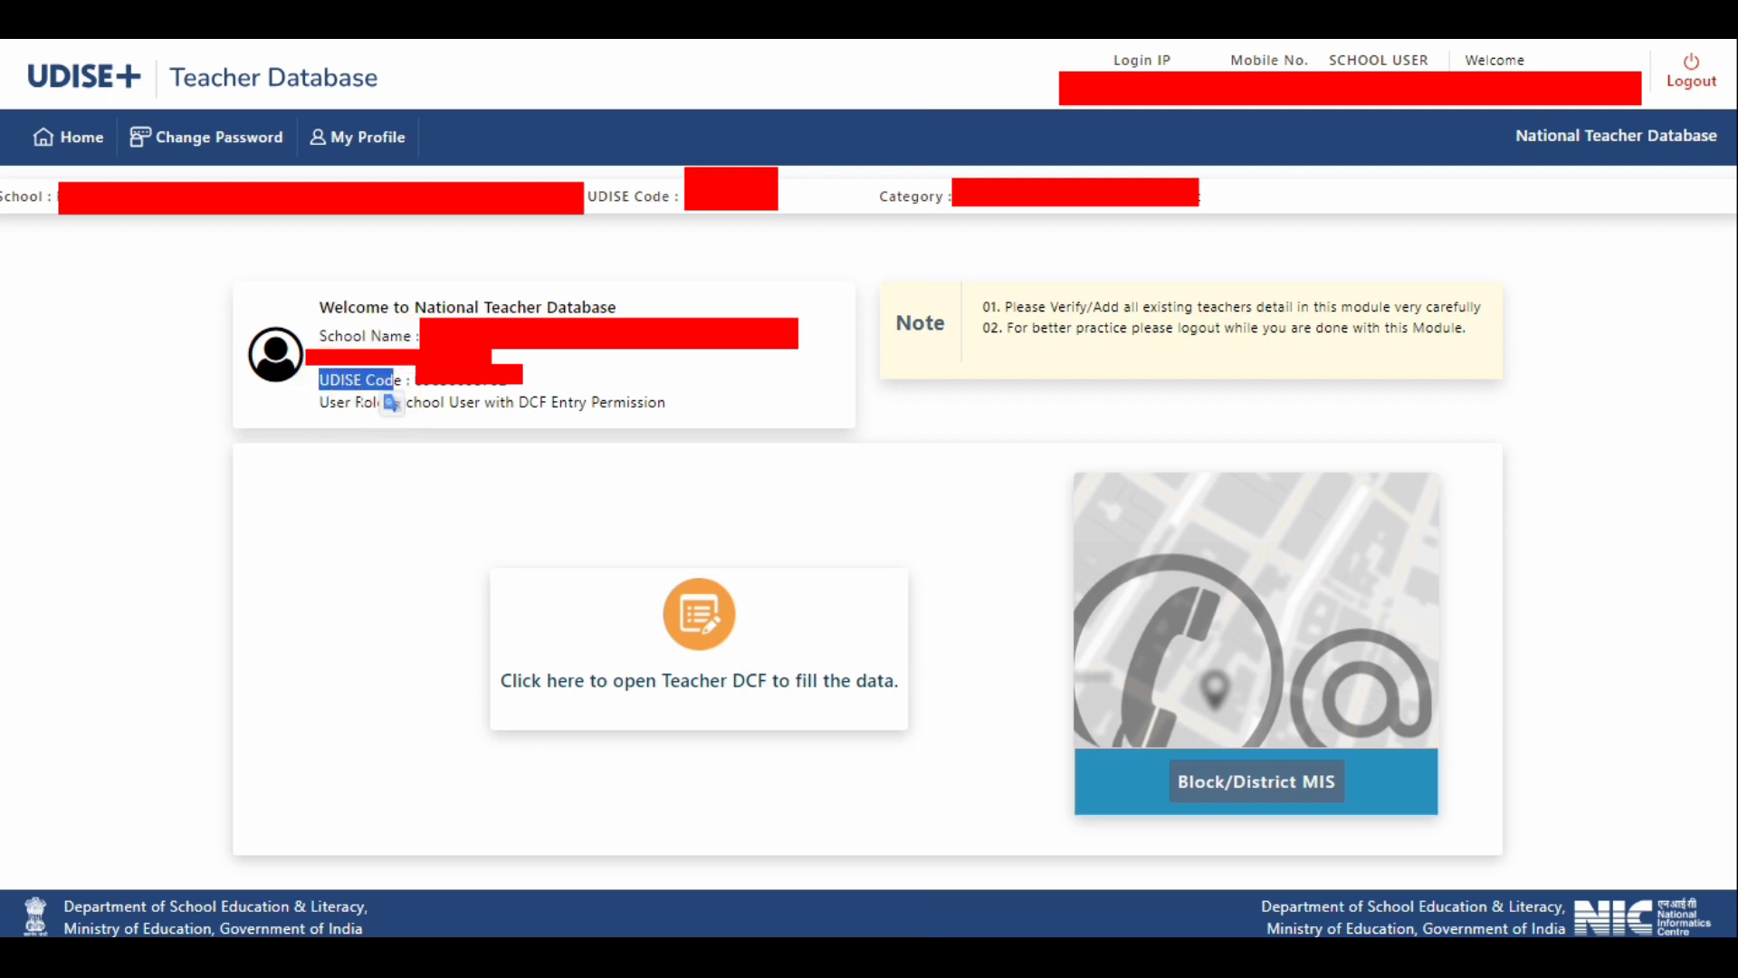
pyautogui.click(333, 437)
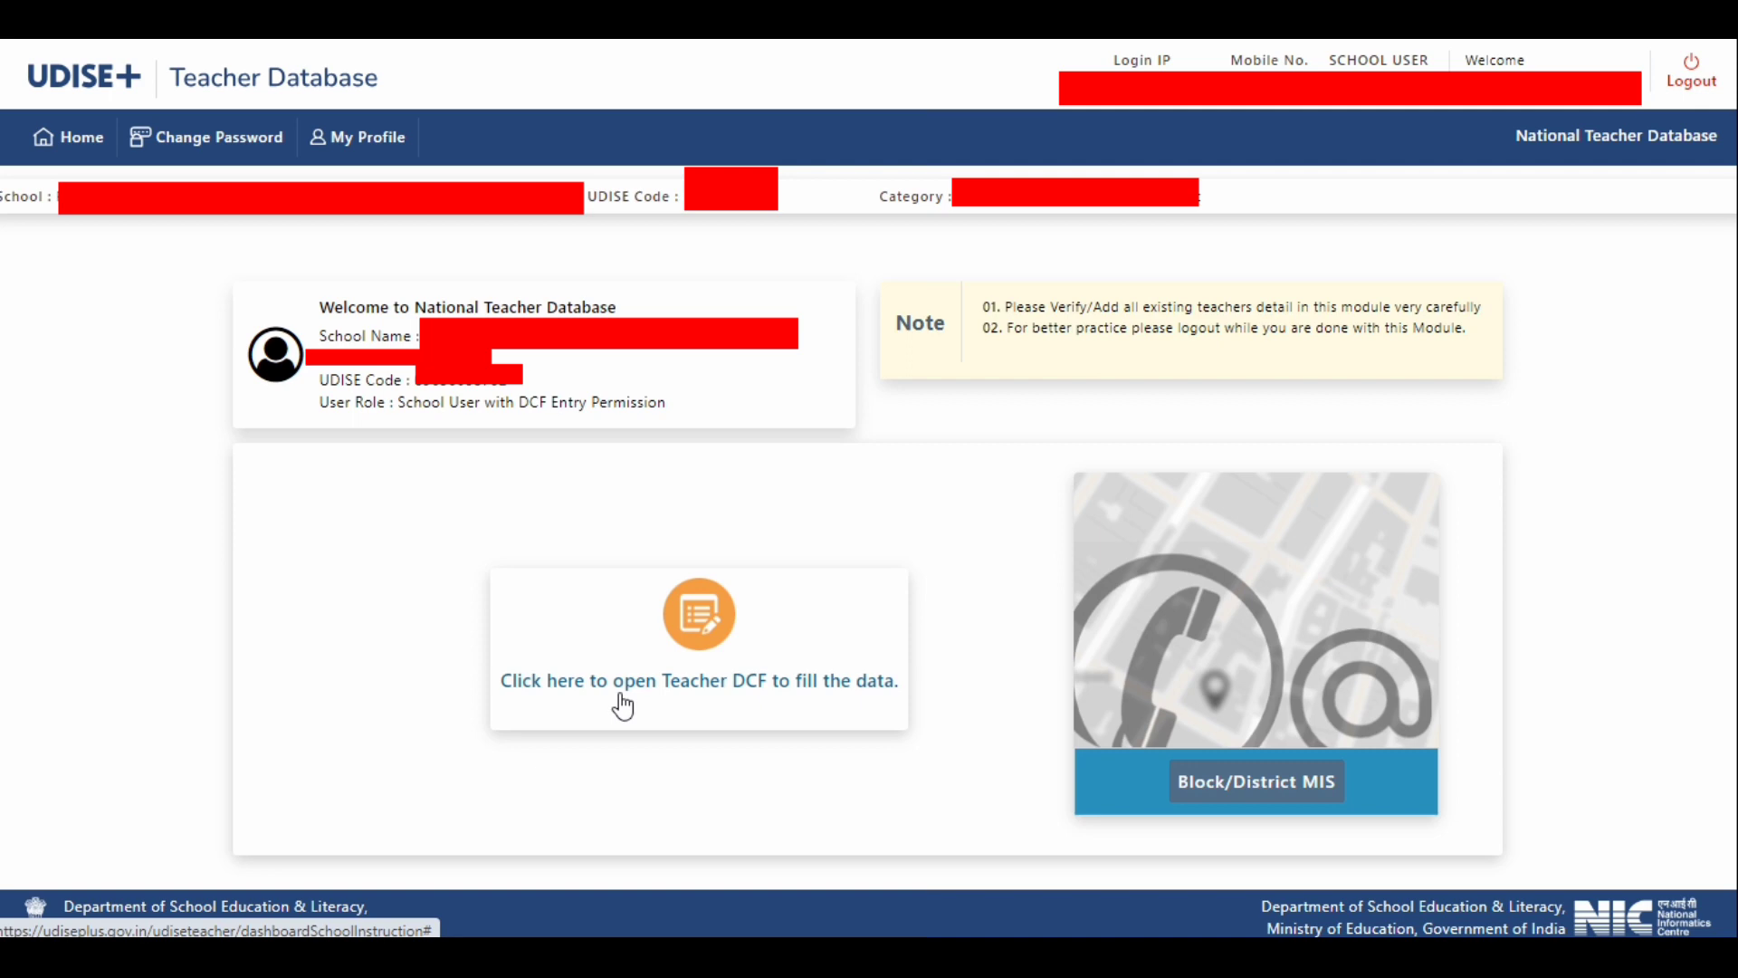
# - Open the Teacher DCF and start a new teacher entry from the Teacher Summary Report
pyautogui.click(729, 684)
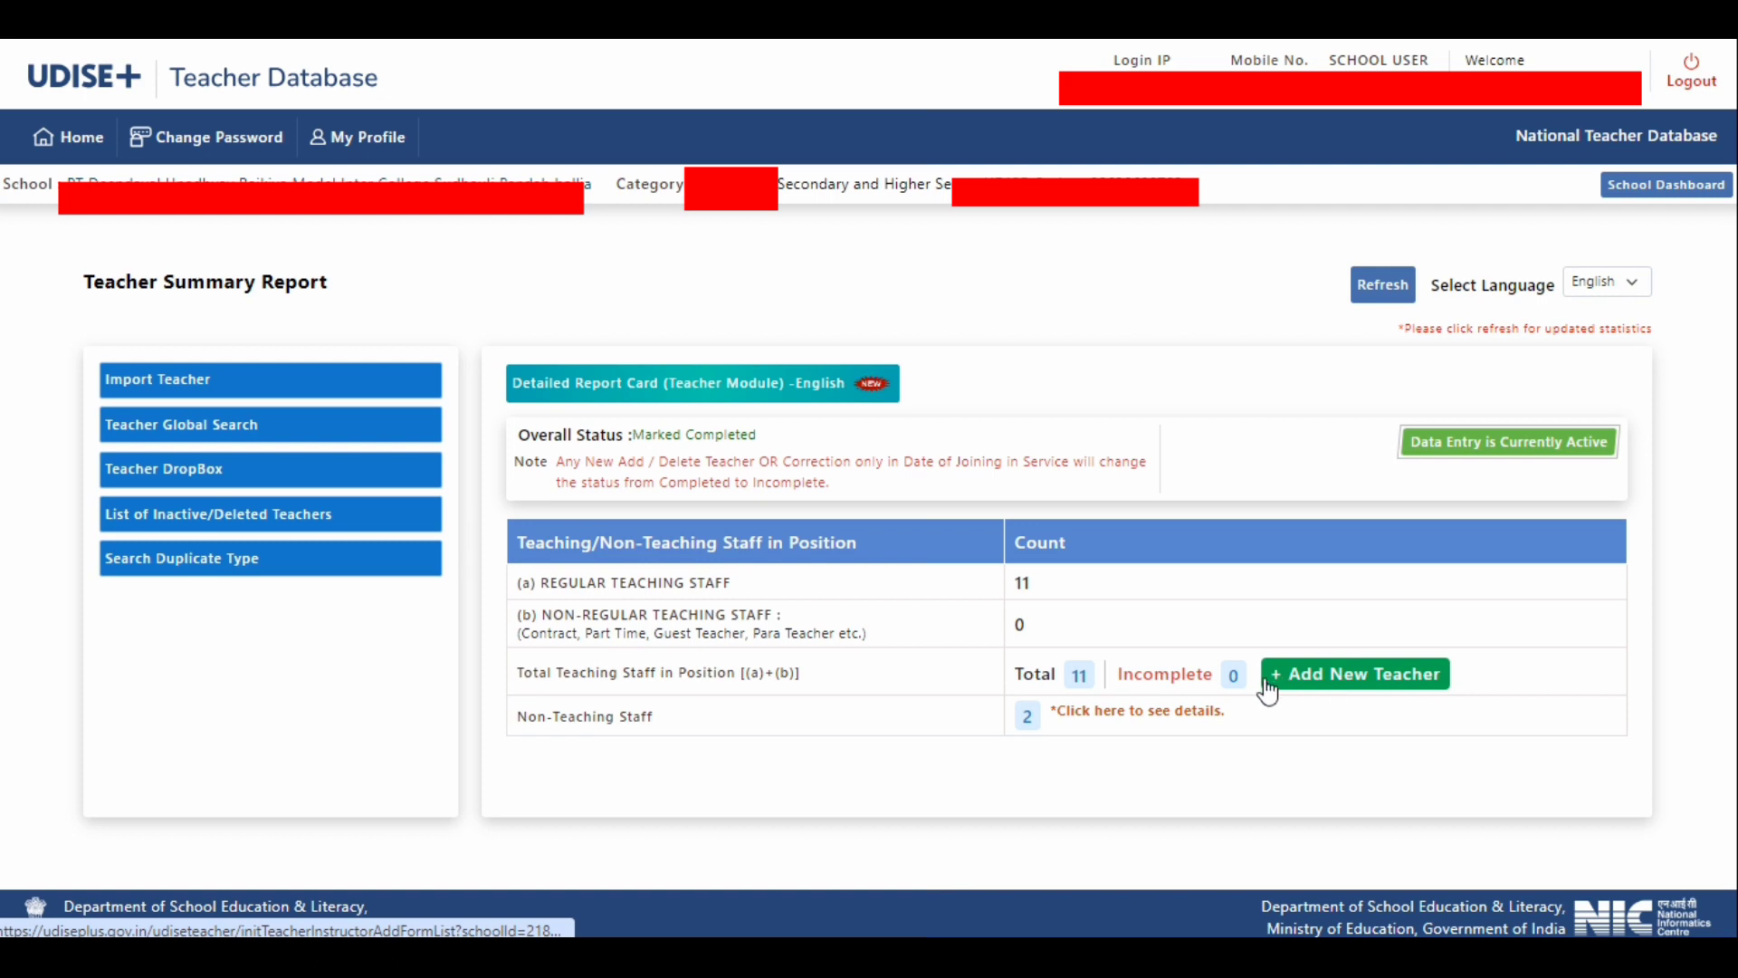
pyautogui.click(1348, 679)
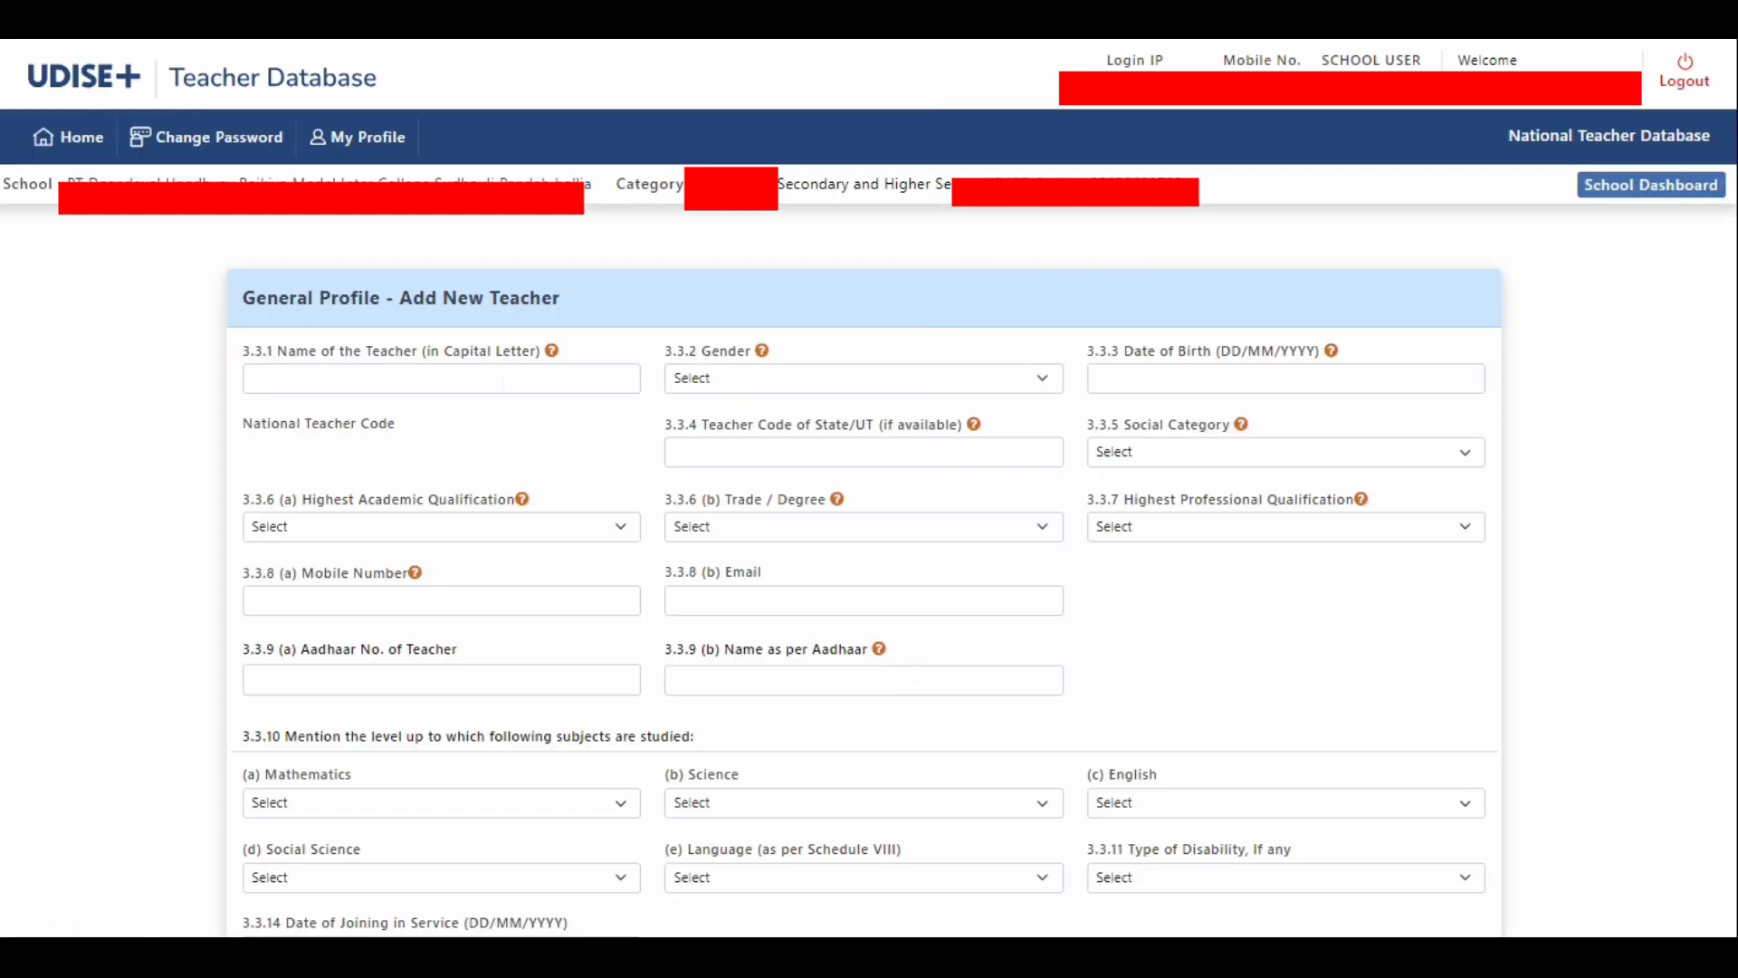
# - Examine the General Profile form for a new teacher, including its gender, date of birth, qualification and joining date fields
pyautogui.click(497, 382)
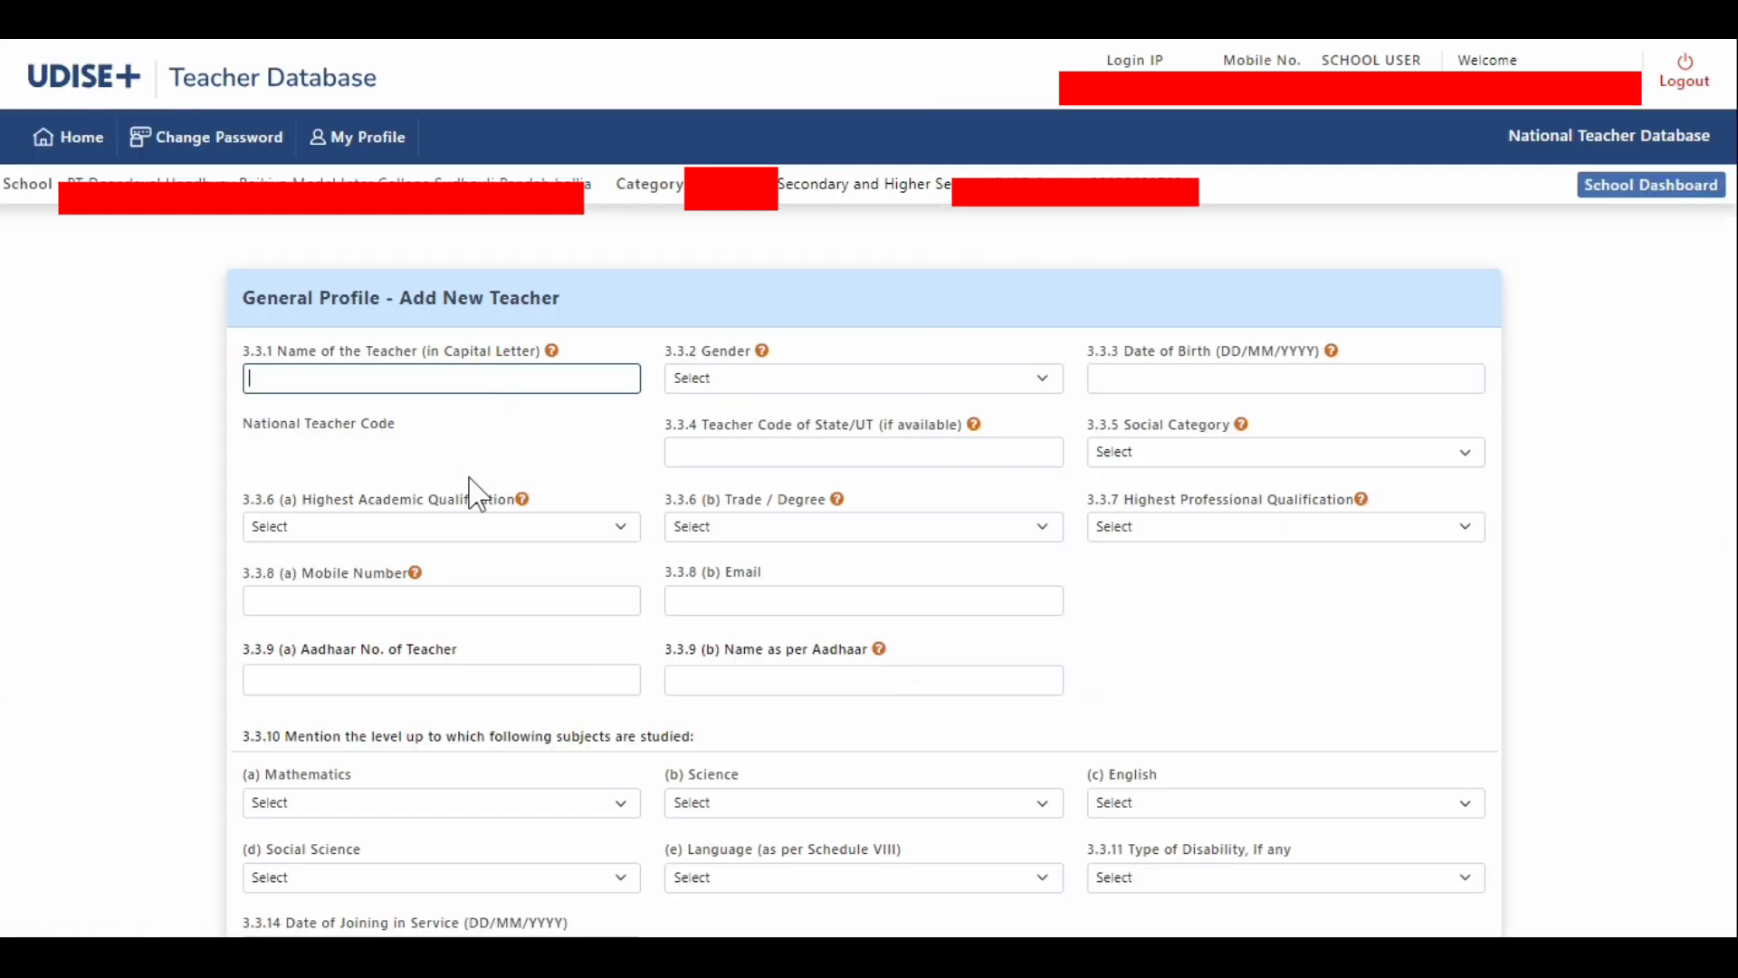
pyautogui.click(471, 527)
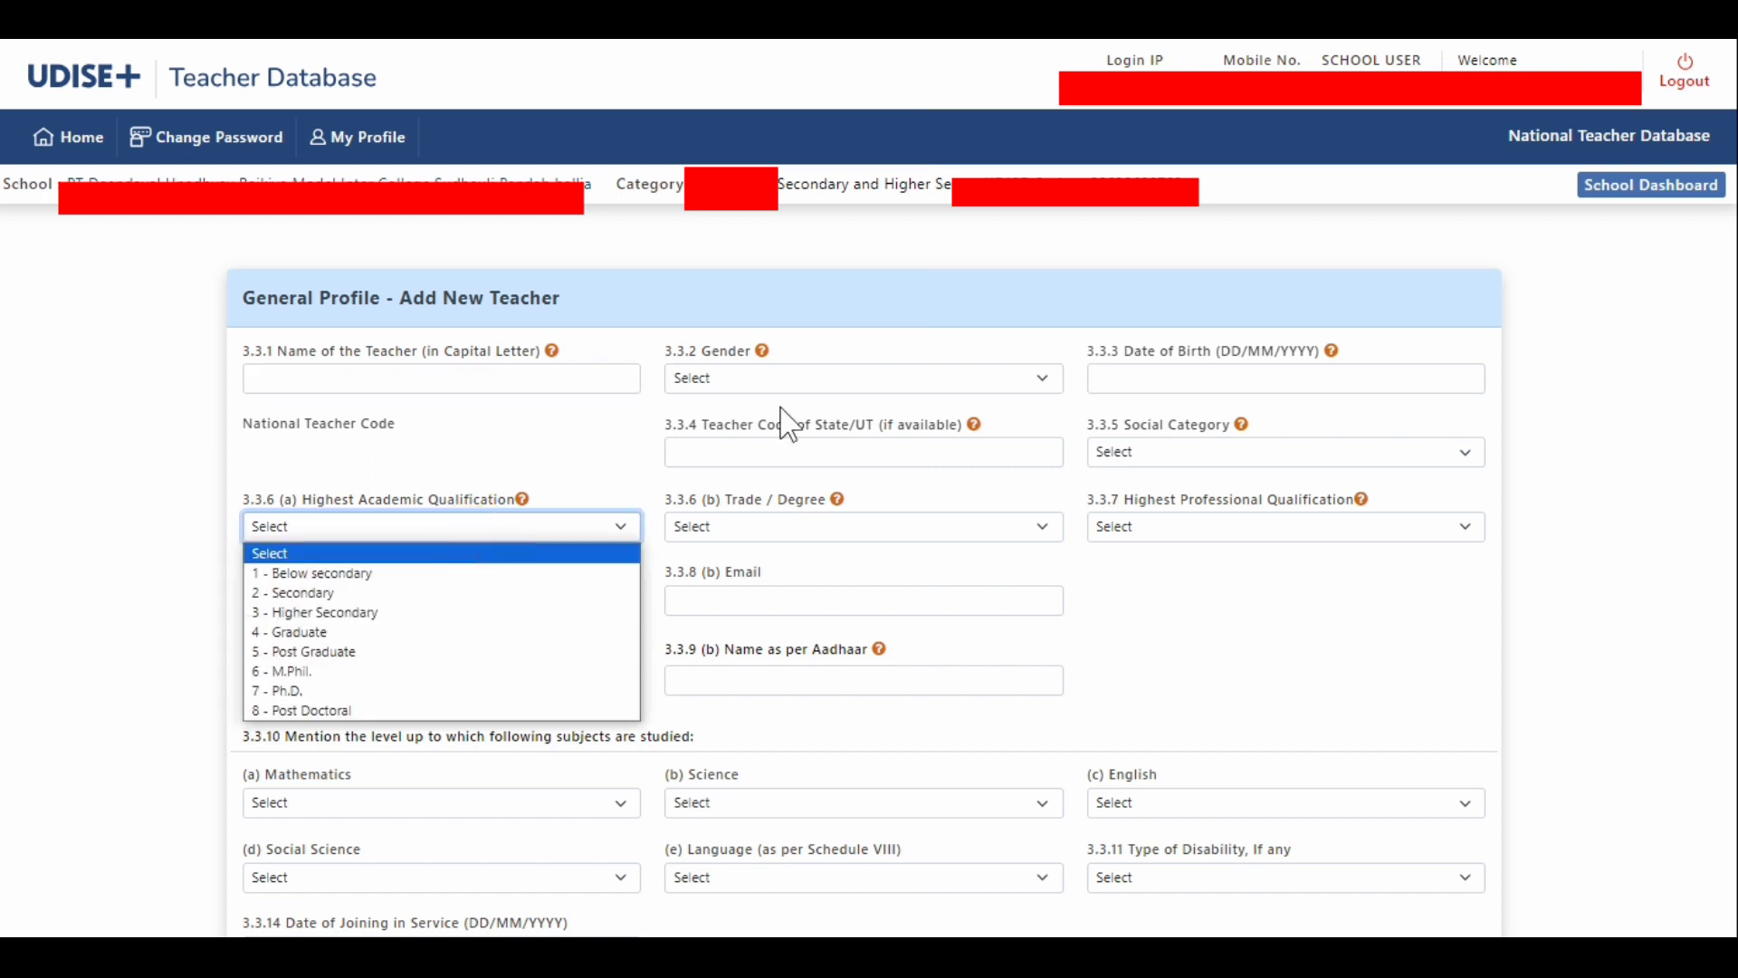
pyautogui.click(796, 376)
pyautogui.click(1132, 375)
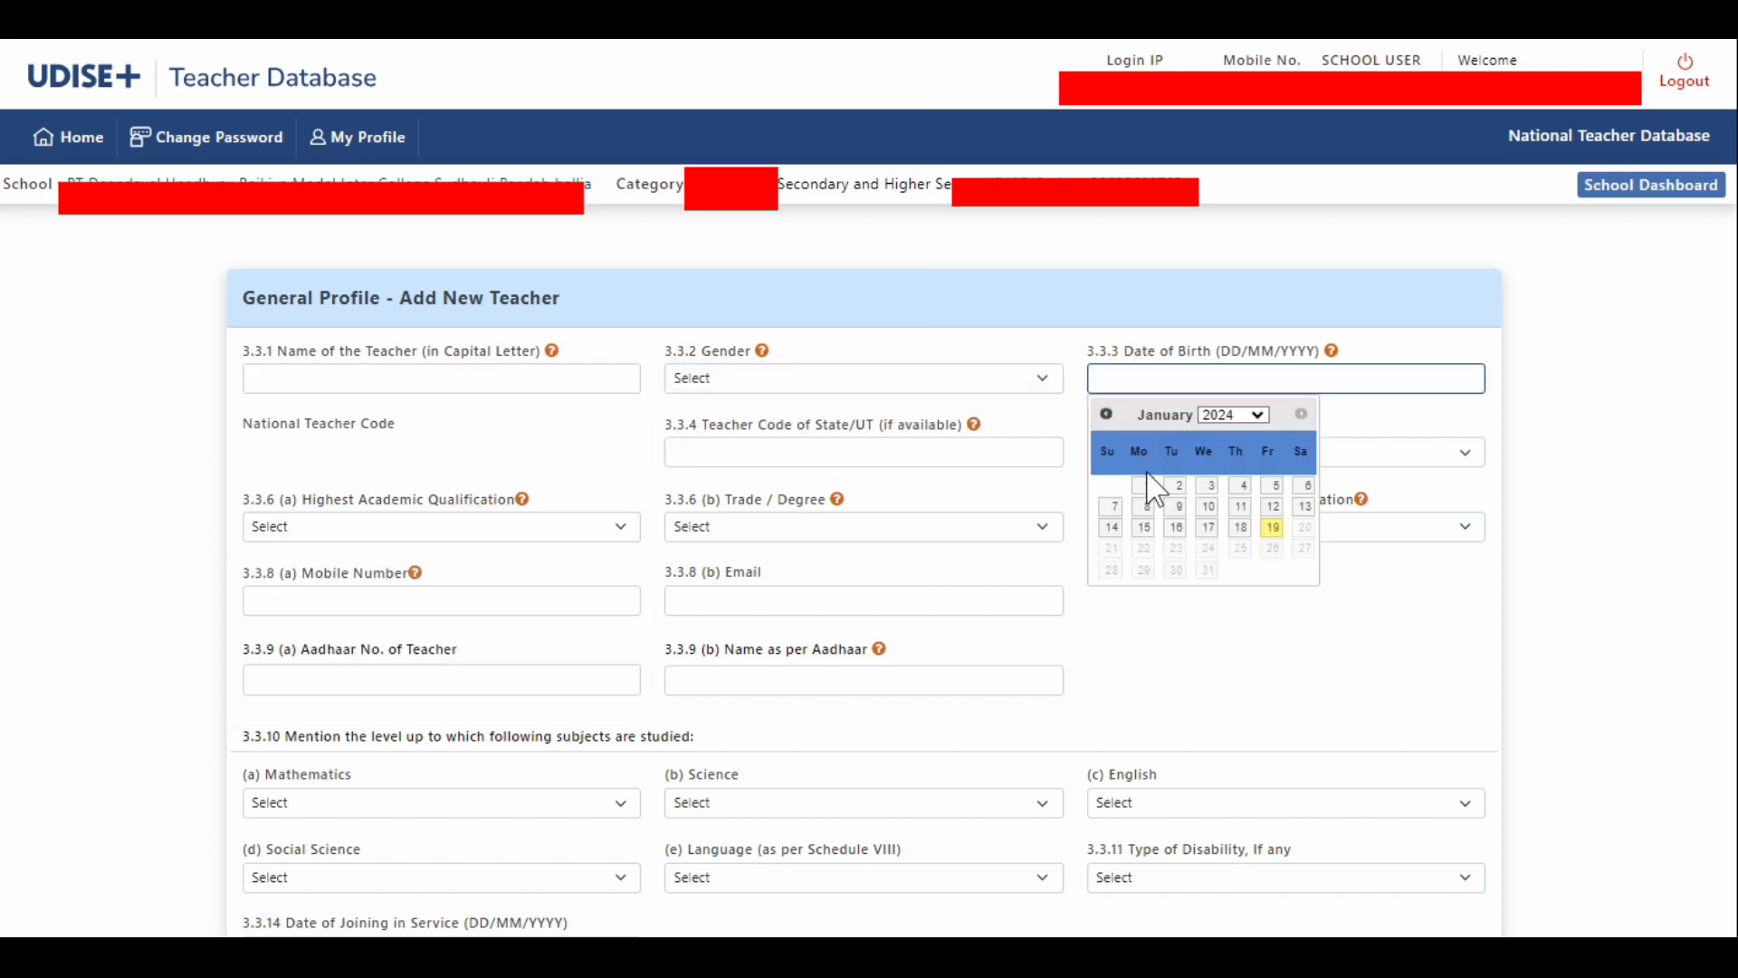
pyautogui.click(967, 453)
pyautogui.scroll(-2, 582, 552)
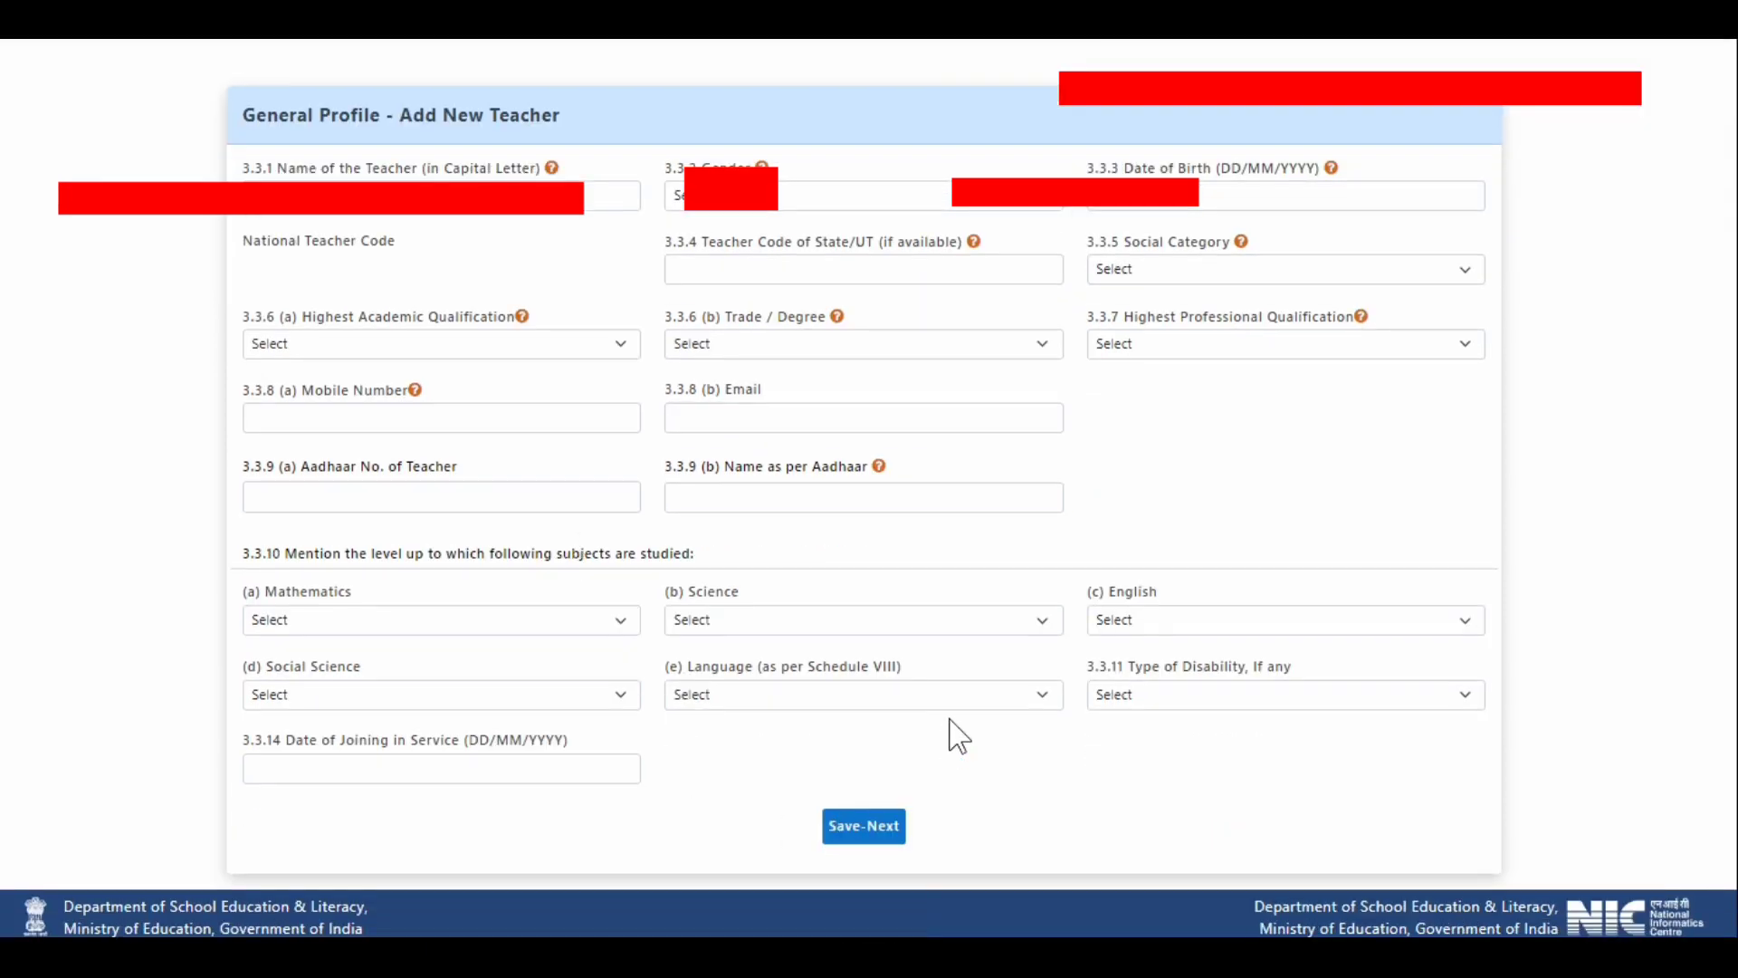
pyautogui.scroll(2, 959, 725)
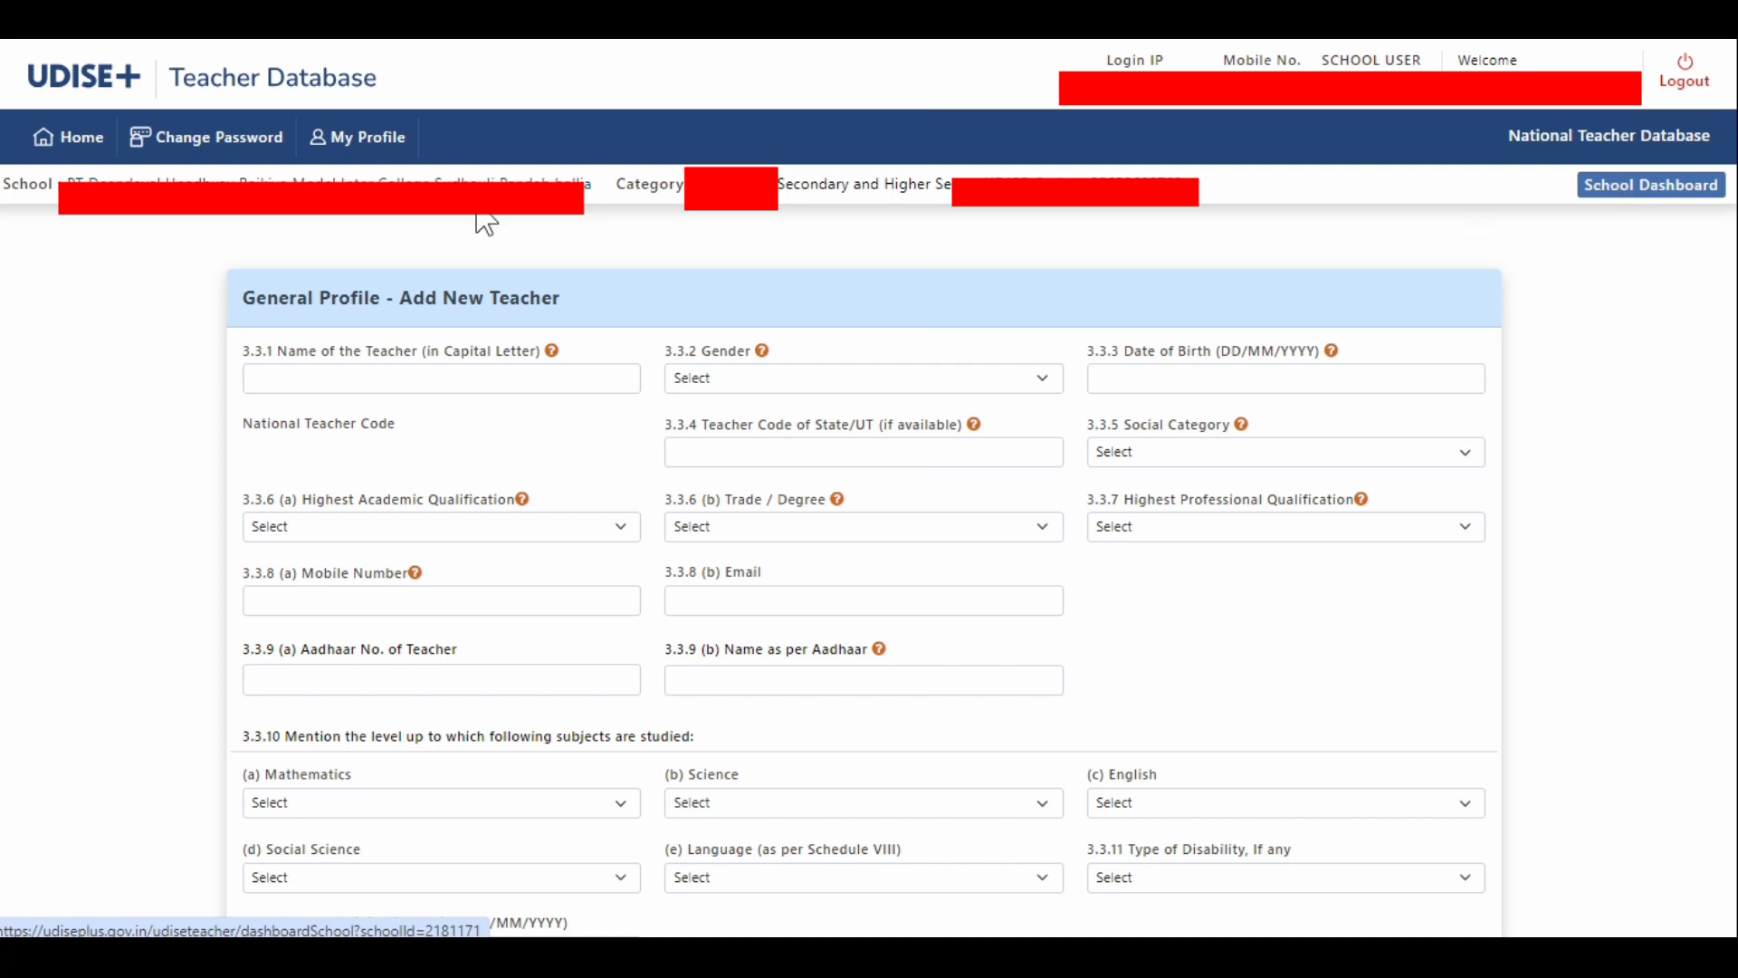
# - Return to the home page, reopen the Teacher DCF and view the detailed list of total teaching staff in position
pyautogui.click(71, 137)
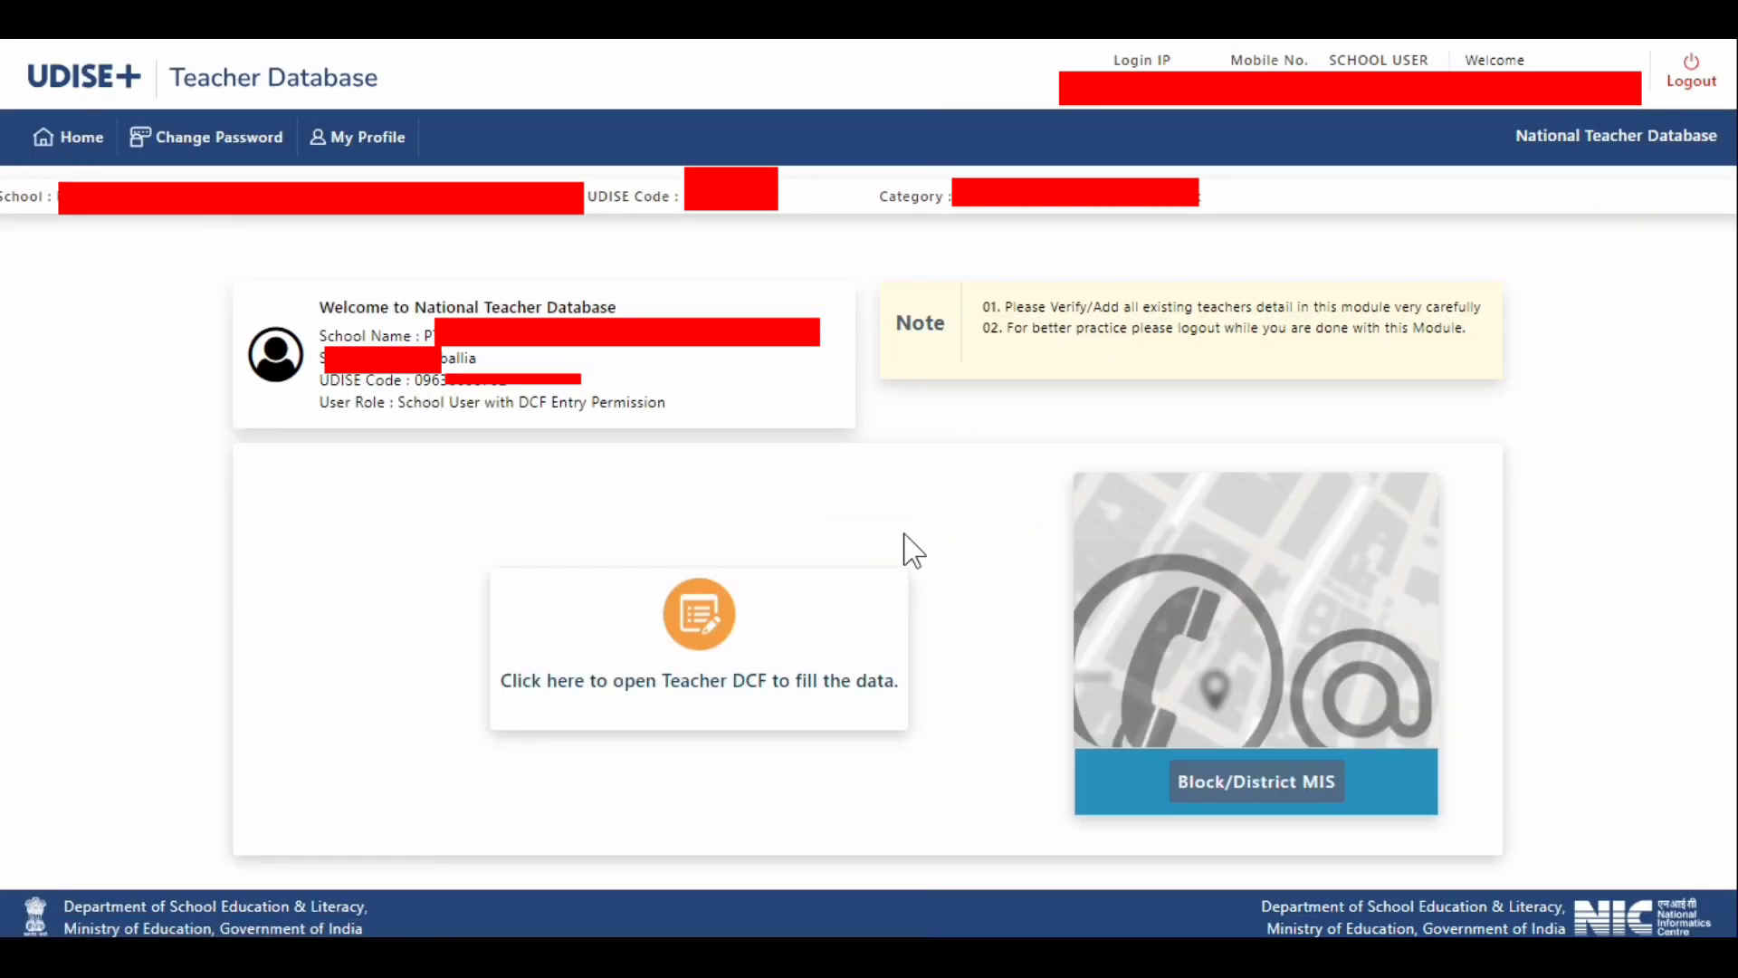
pyautogui.click(634, 701)
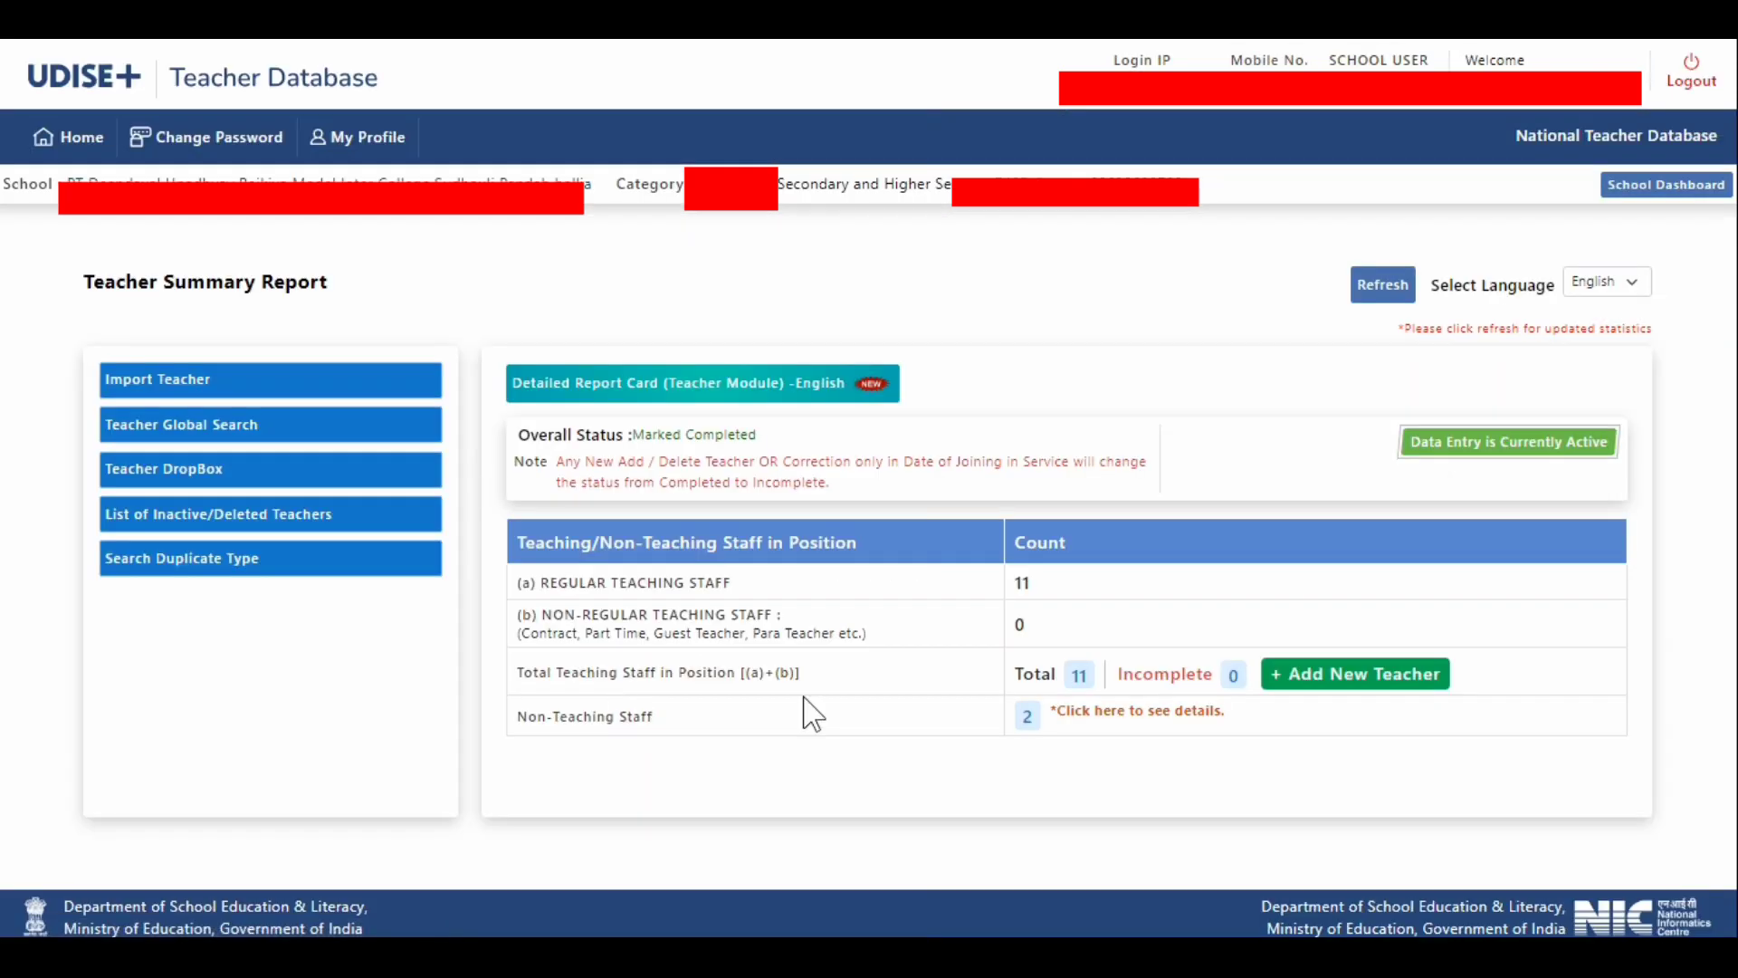
pyautogui.click(1079, 677)
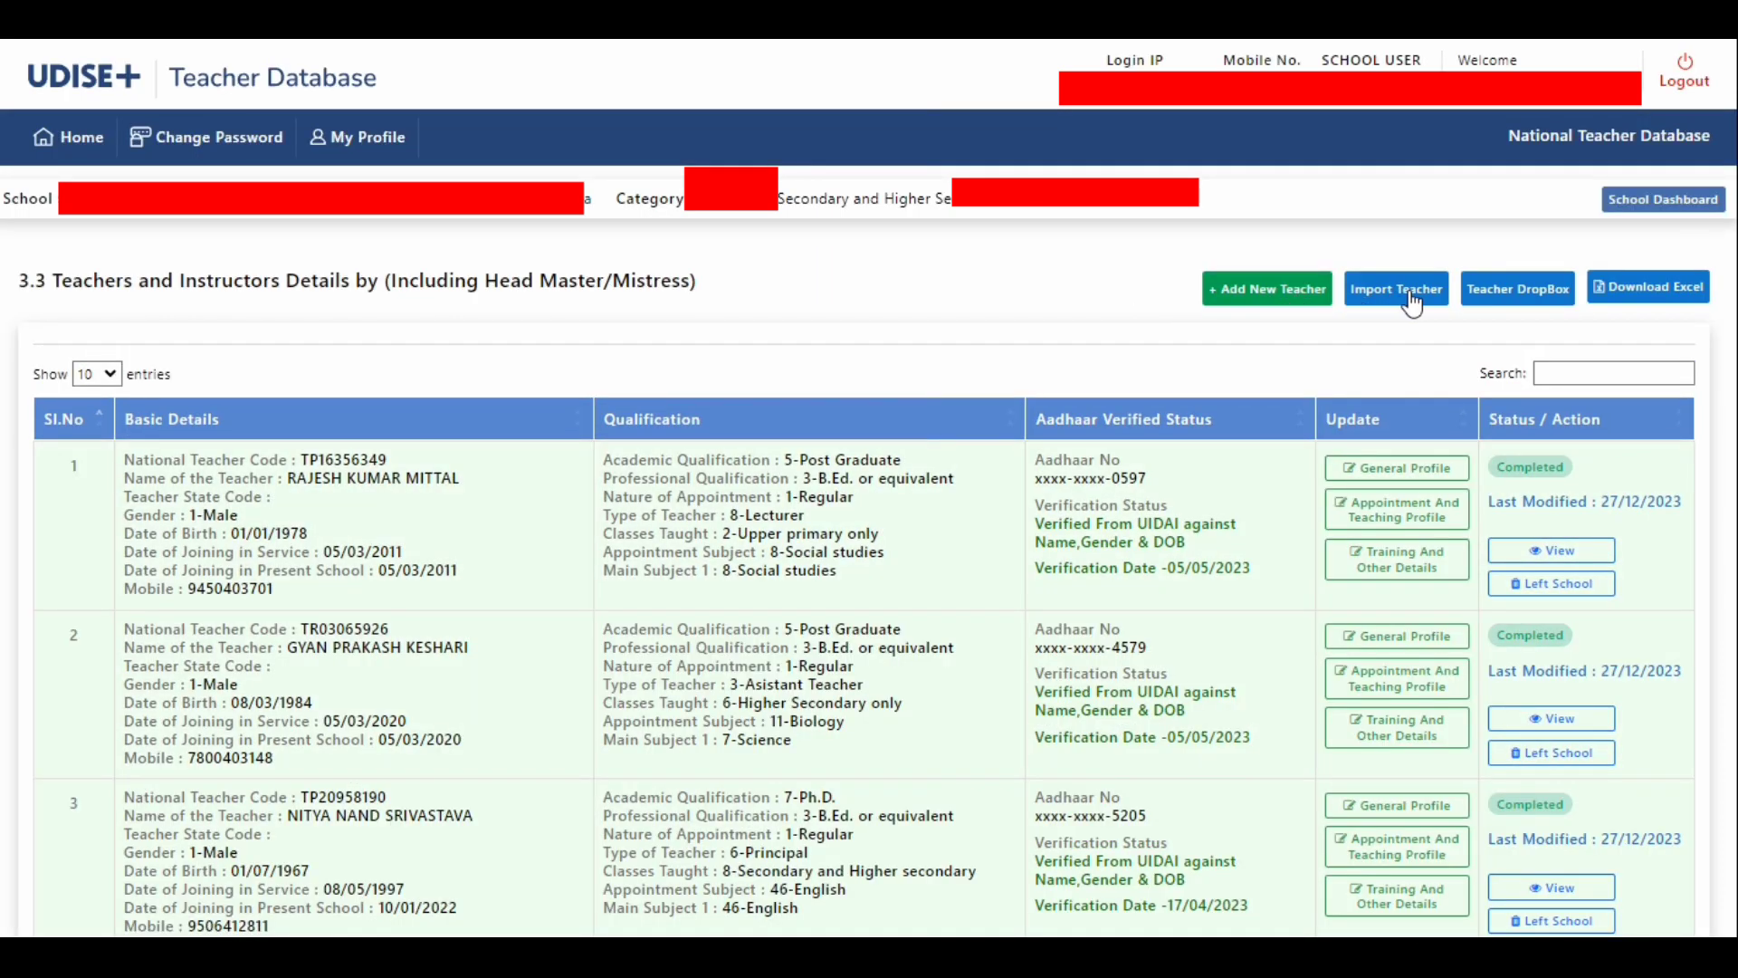
# - Go back to the Teacher Summary Report through the home page and open the Import Teacher form
pyautogui.click(57, 145)
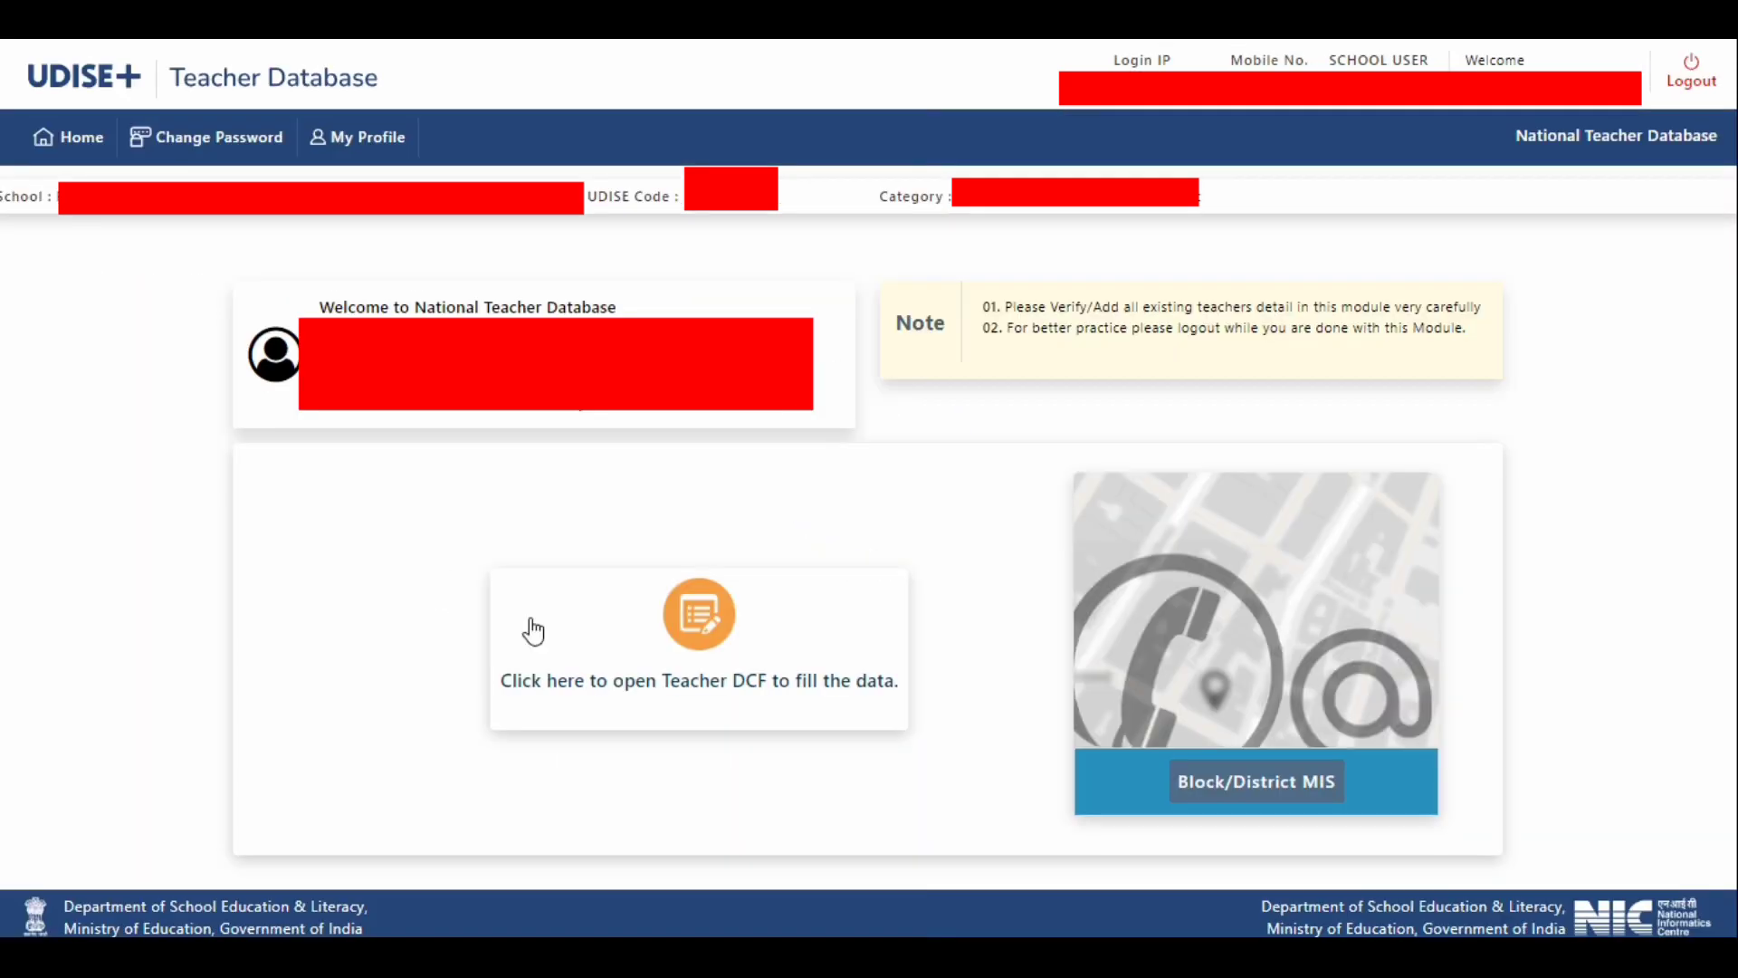
pyautogui.click(591, 688)
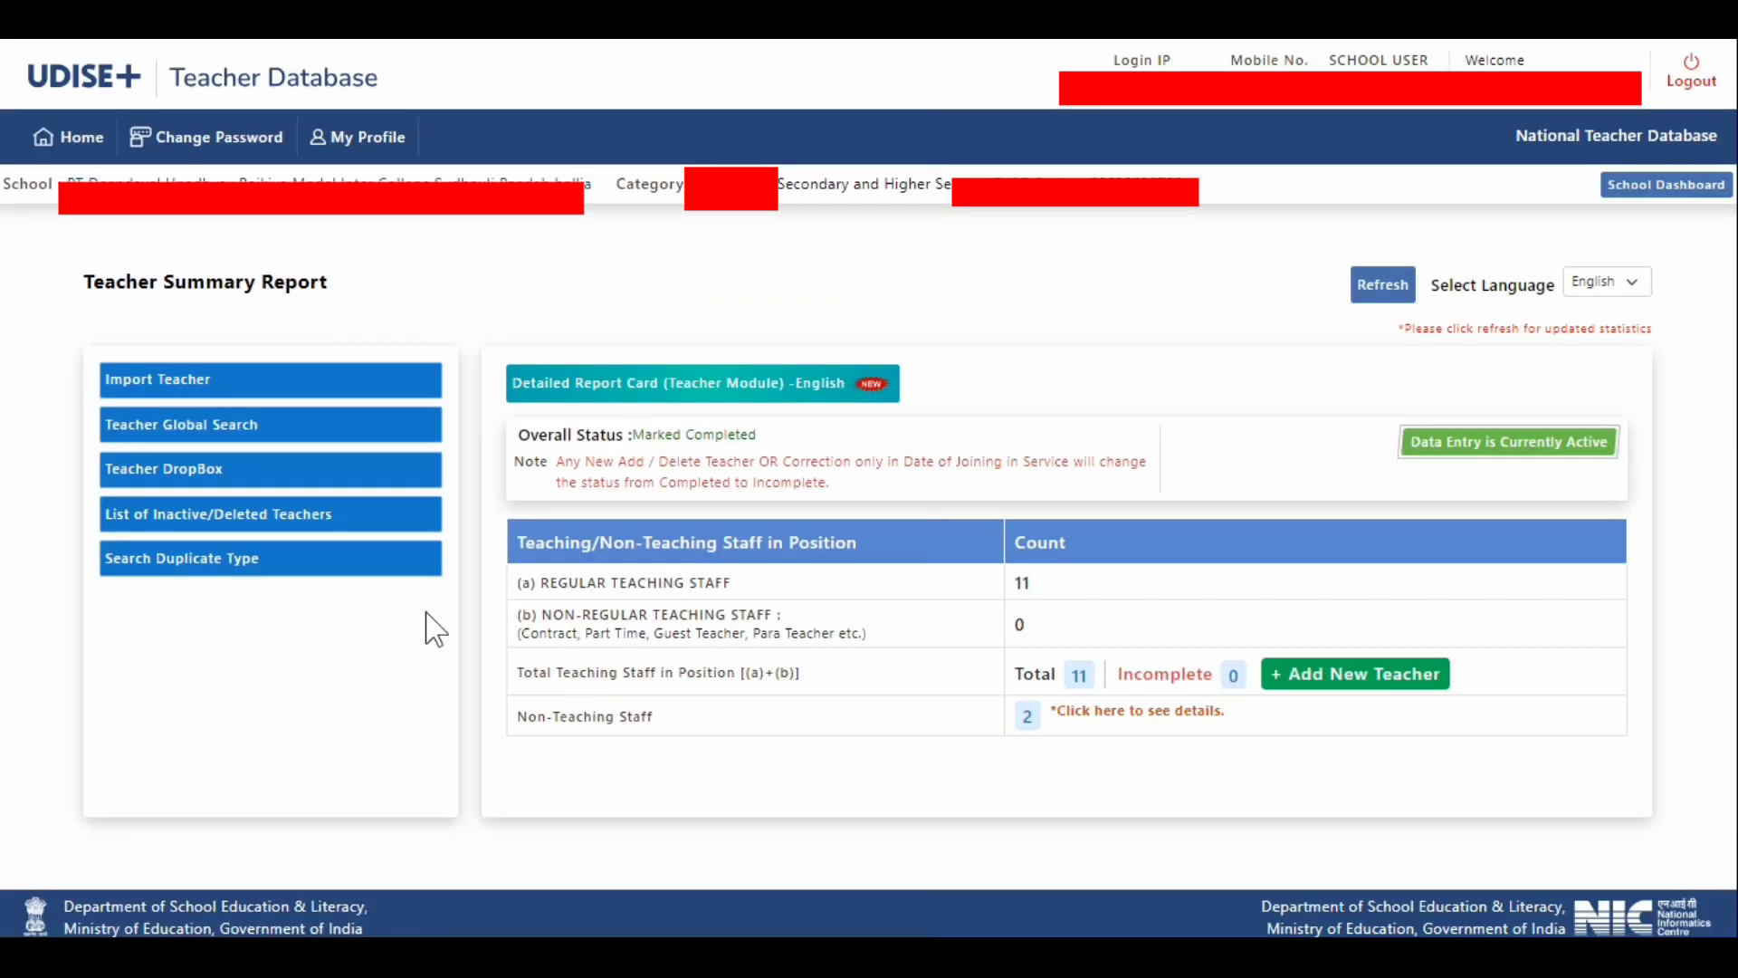
pyautogui.click(166, 387)
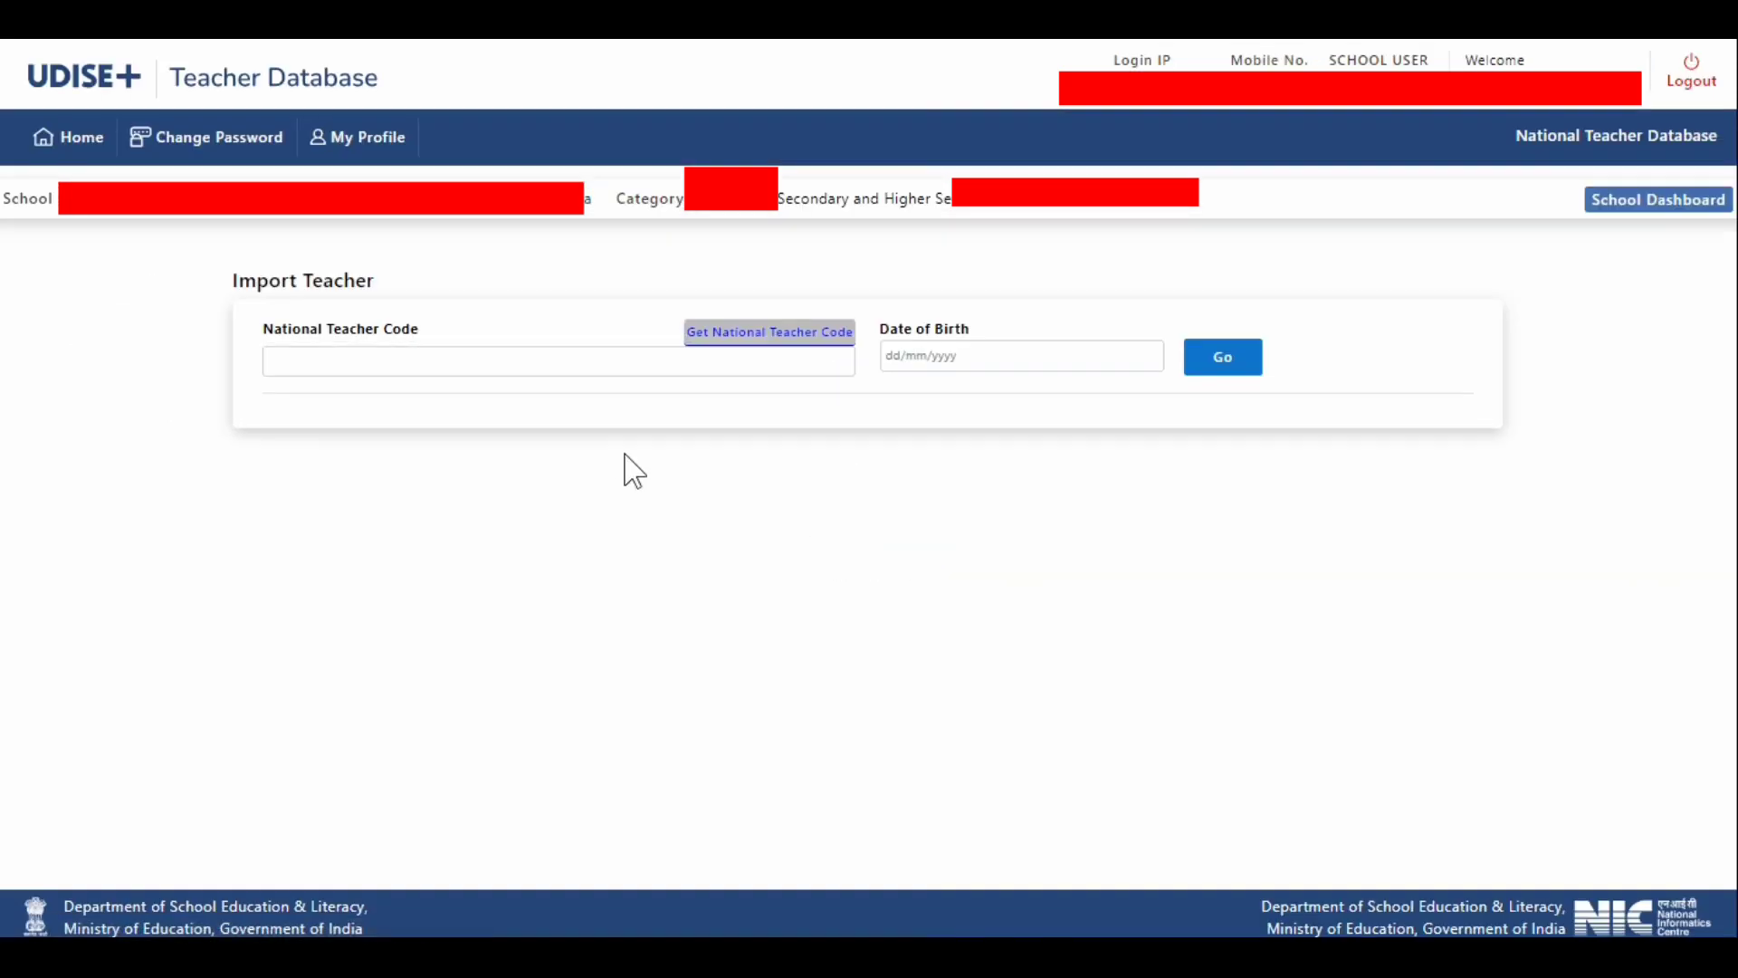
# - Examine the National Teacher Code and Date of Birth fields of the Import Teacher form
pyautogui.click(400, 359)
pyautogui.click(250, 288)
pyautogui.moveTo(234, 283); pyautogui.dragTo(377, 282)
pyautogui.moveTo(261, 328); pyautogui.dragTo(443, 328)
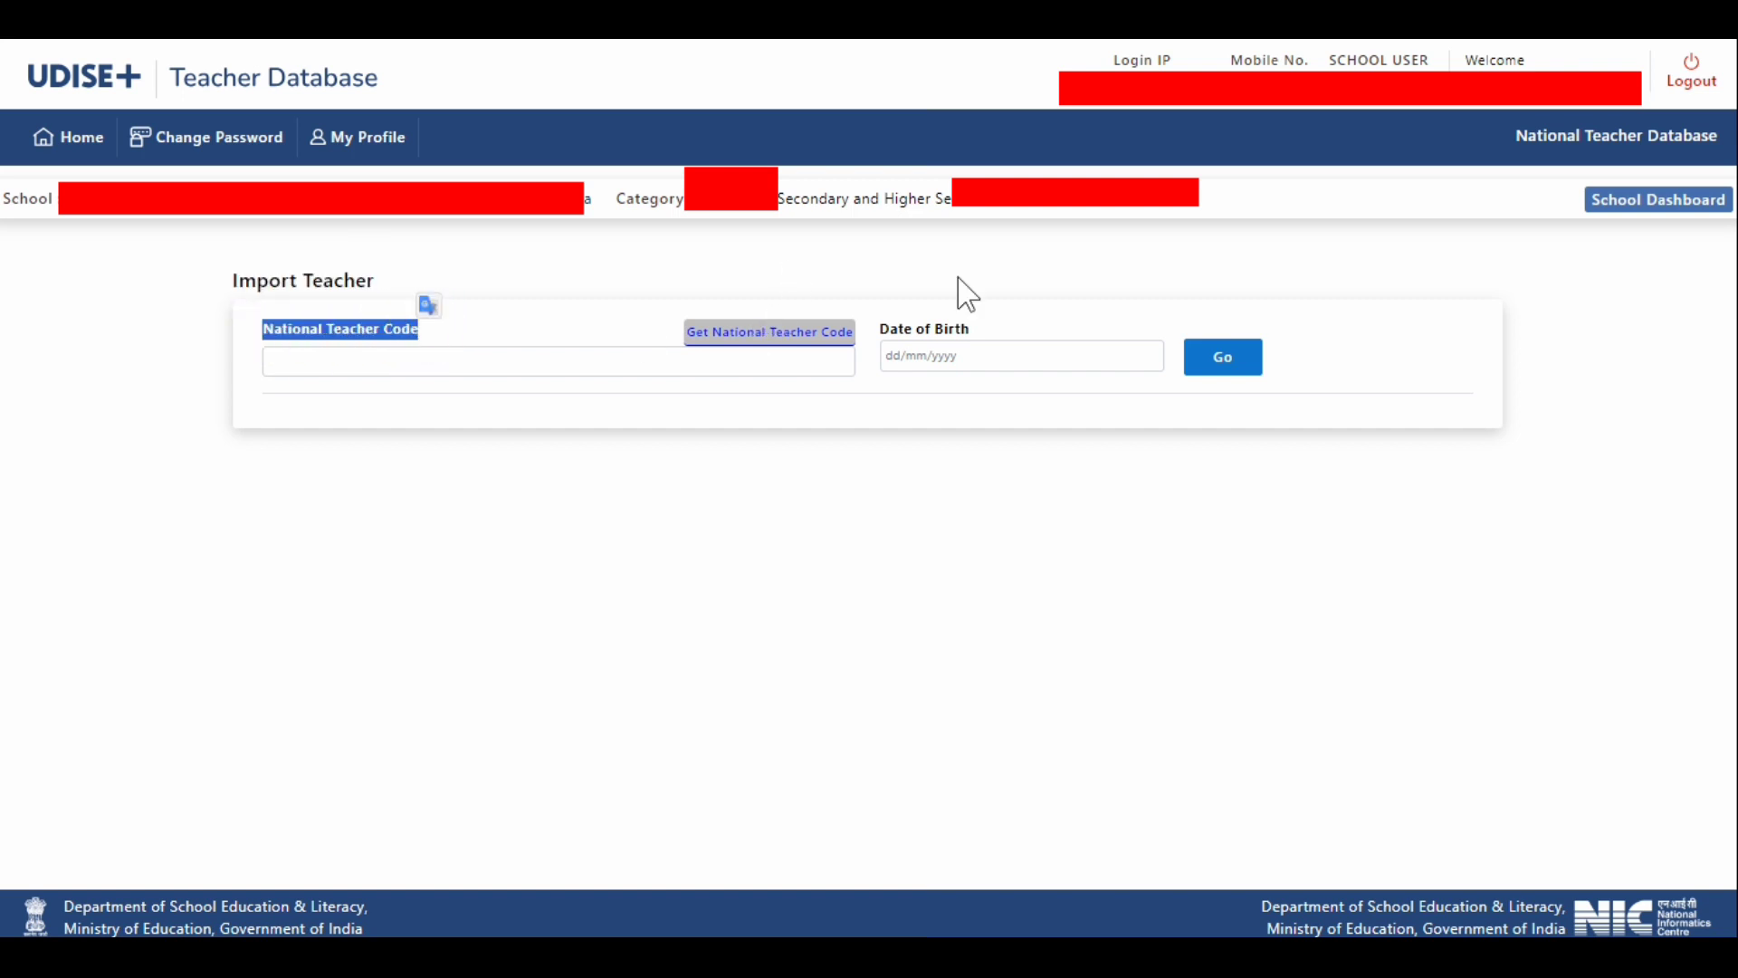
pyautogui.moveTo(976, 331); pyautogui.dragTo(876, 330)
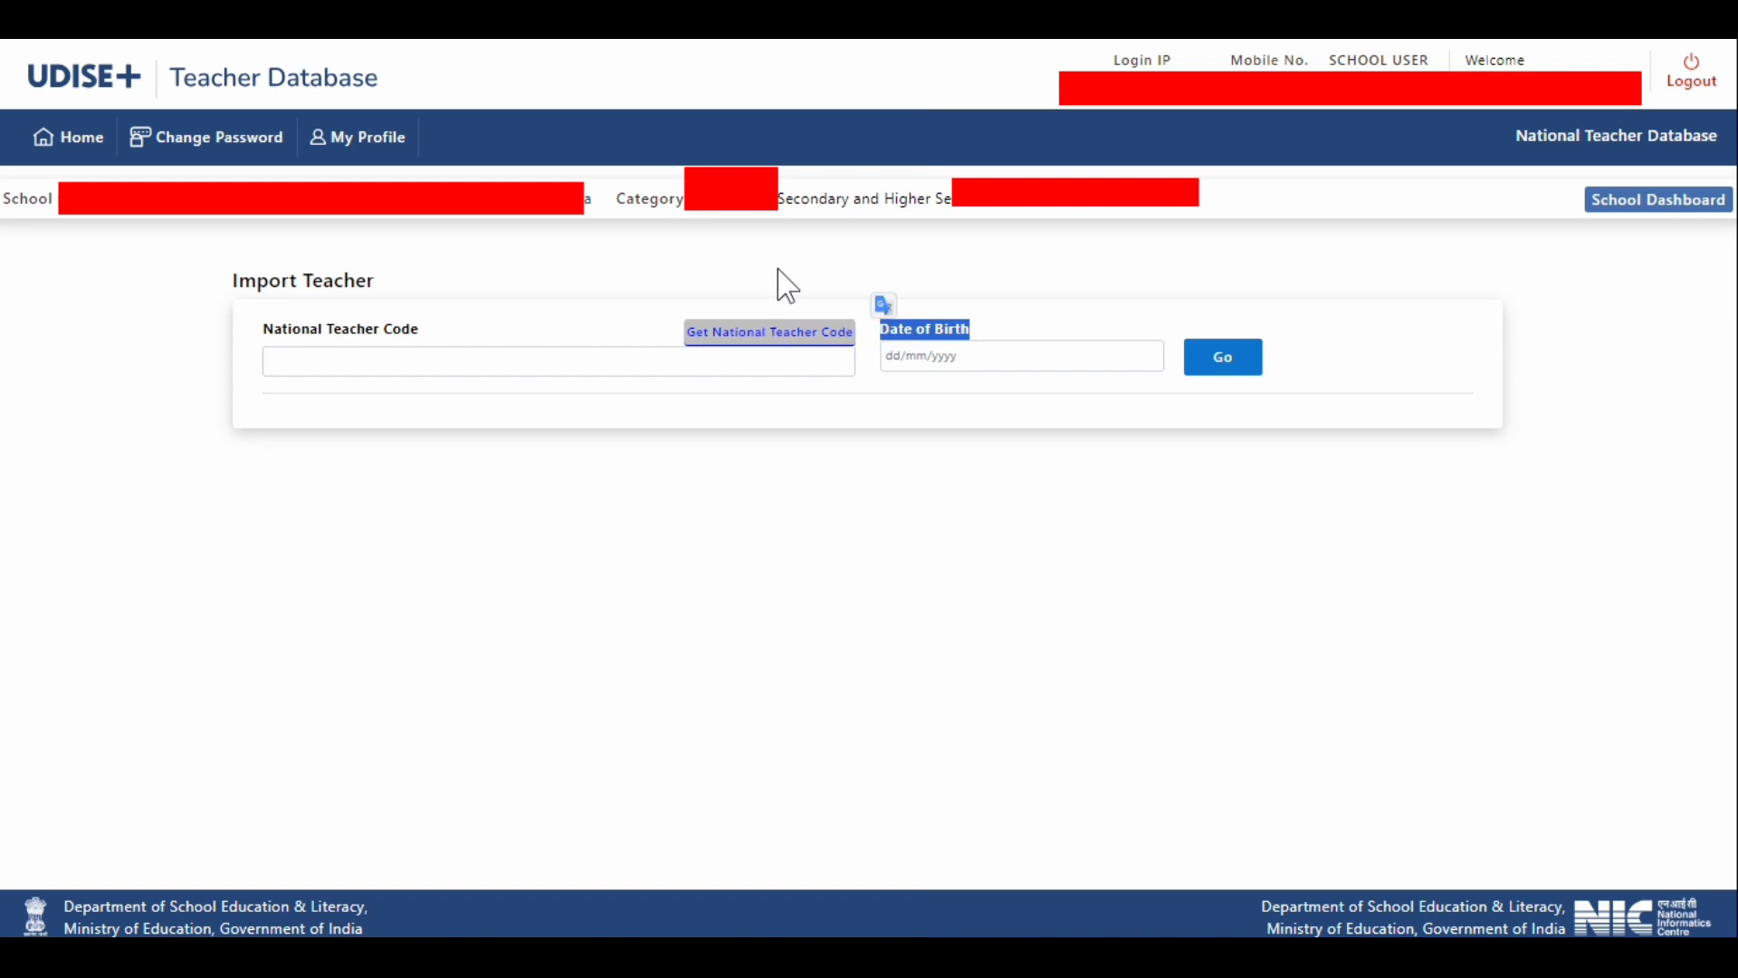
pyautogui.click(752, 281)
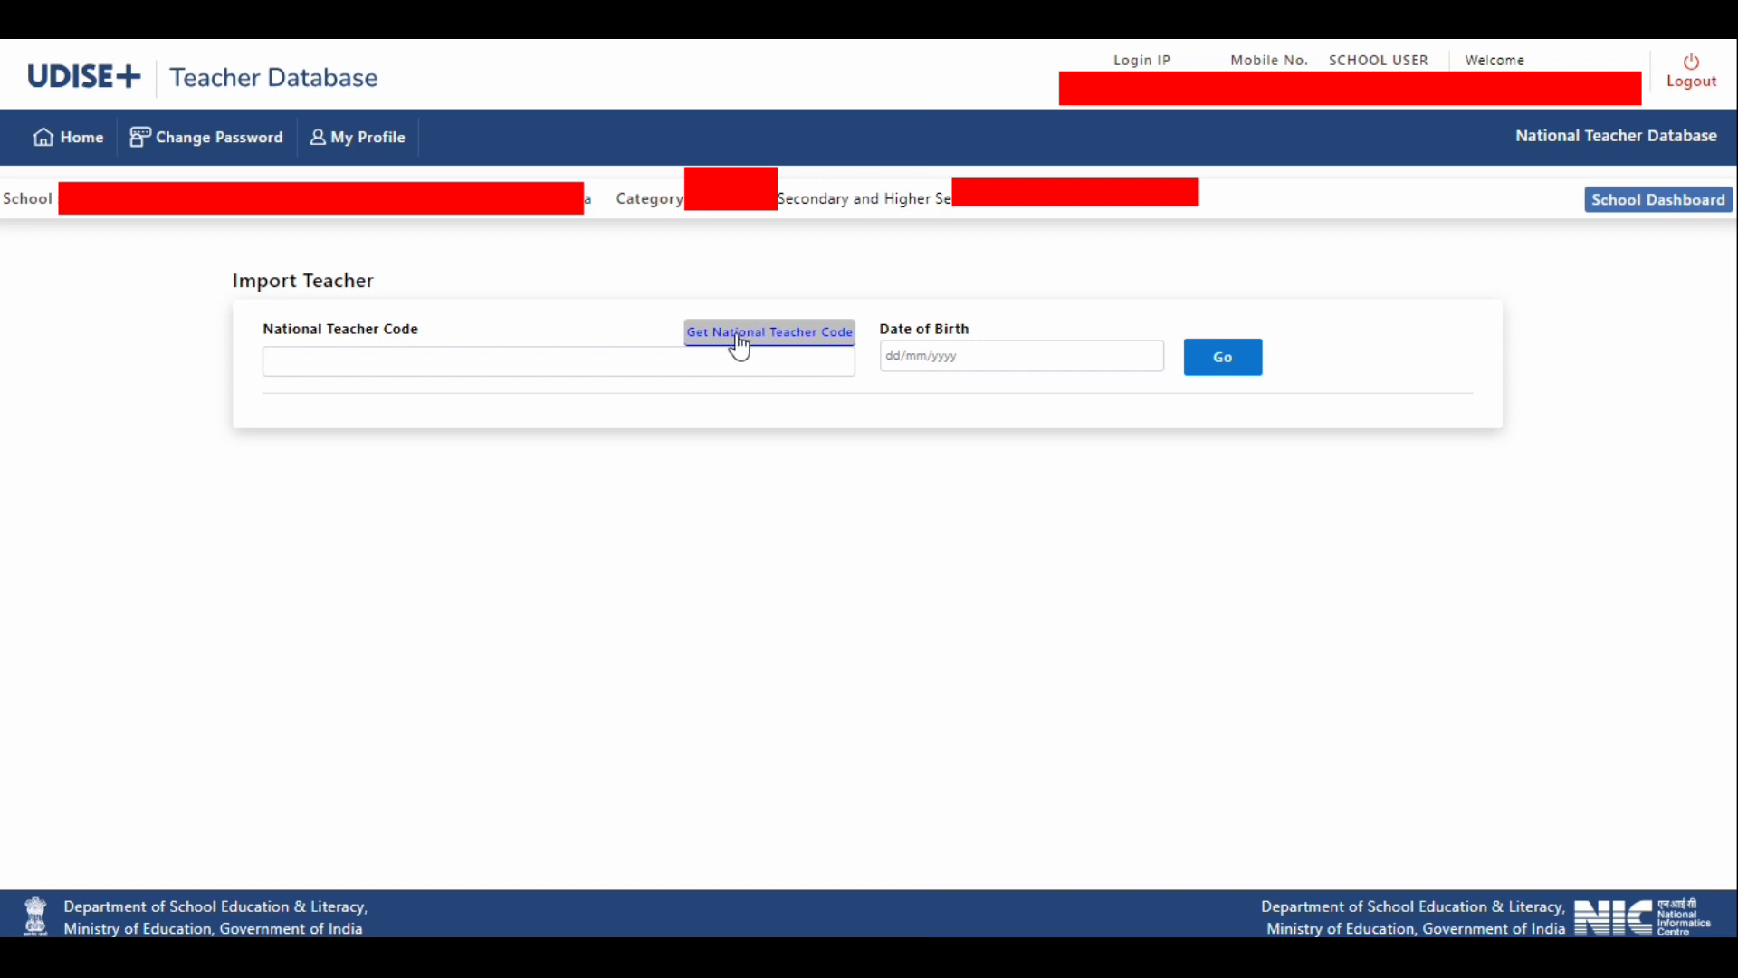
# - Open the Get National Teacher Code lookup and enter the teacher's Aadhaar number
pyautogui.click(793, 332)
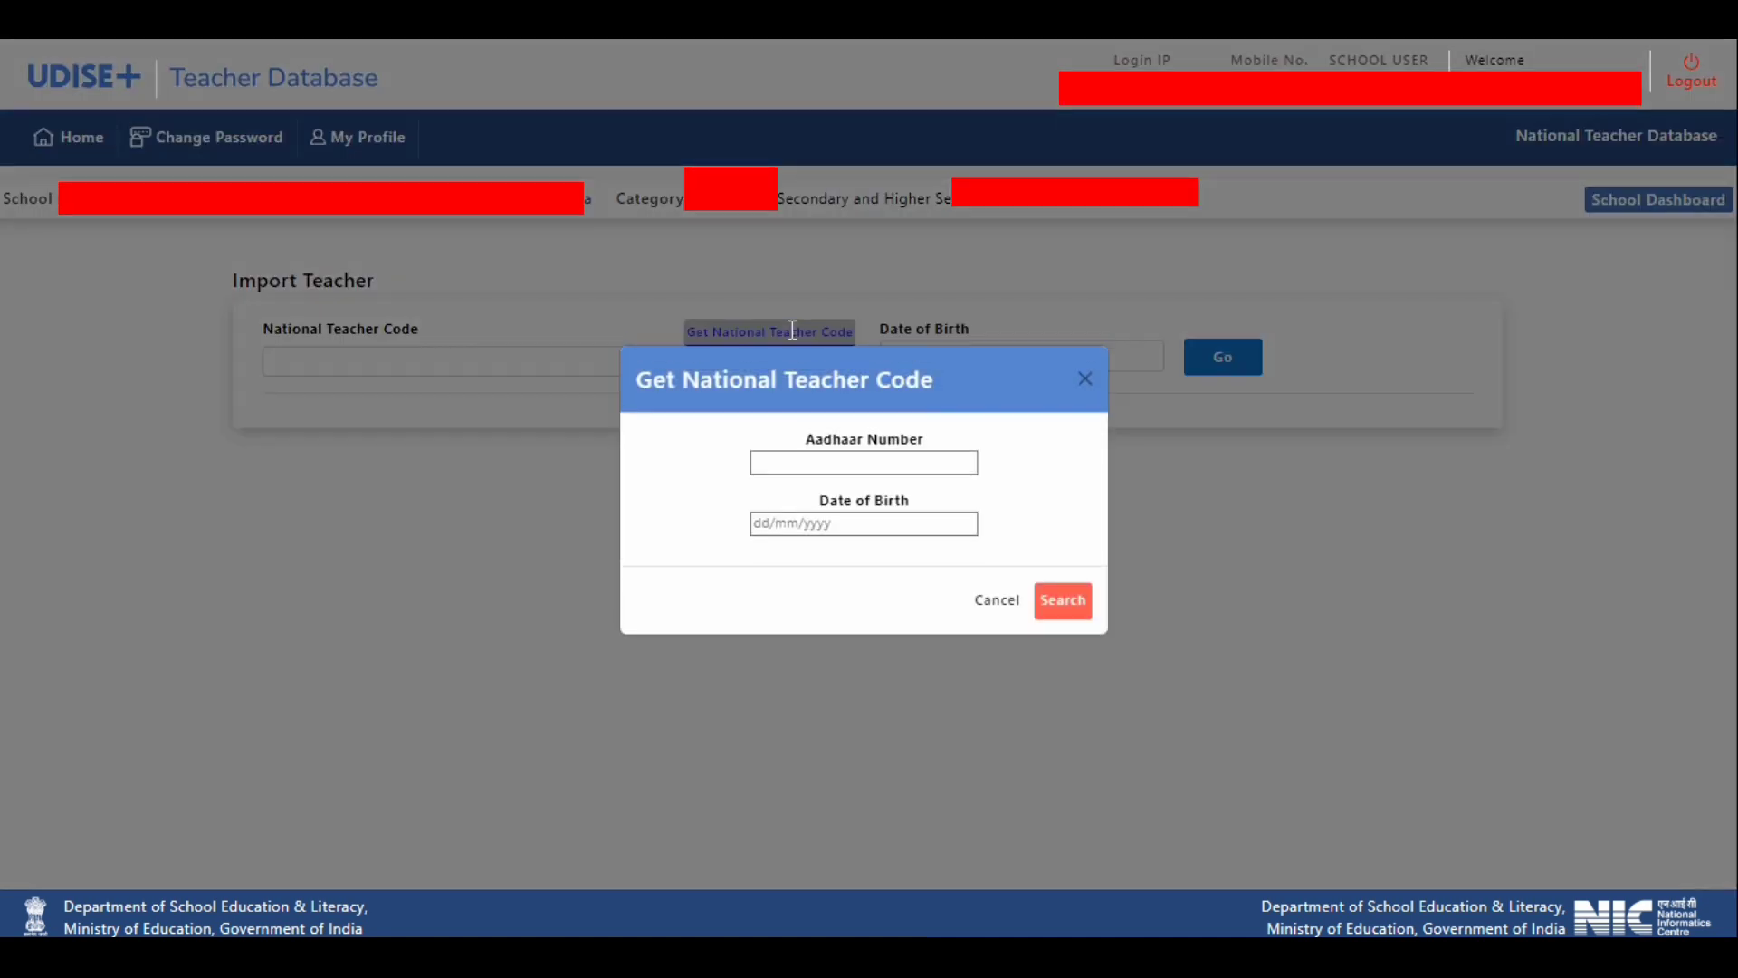
pyautogui.click(758, 462)
pyautogui.moveTo(802, 429); pyautogui.dragTo(937, 427)
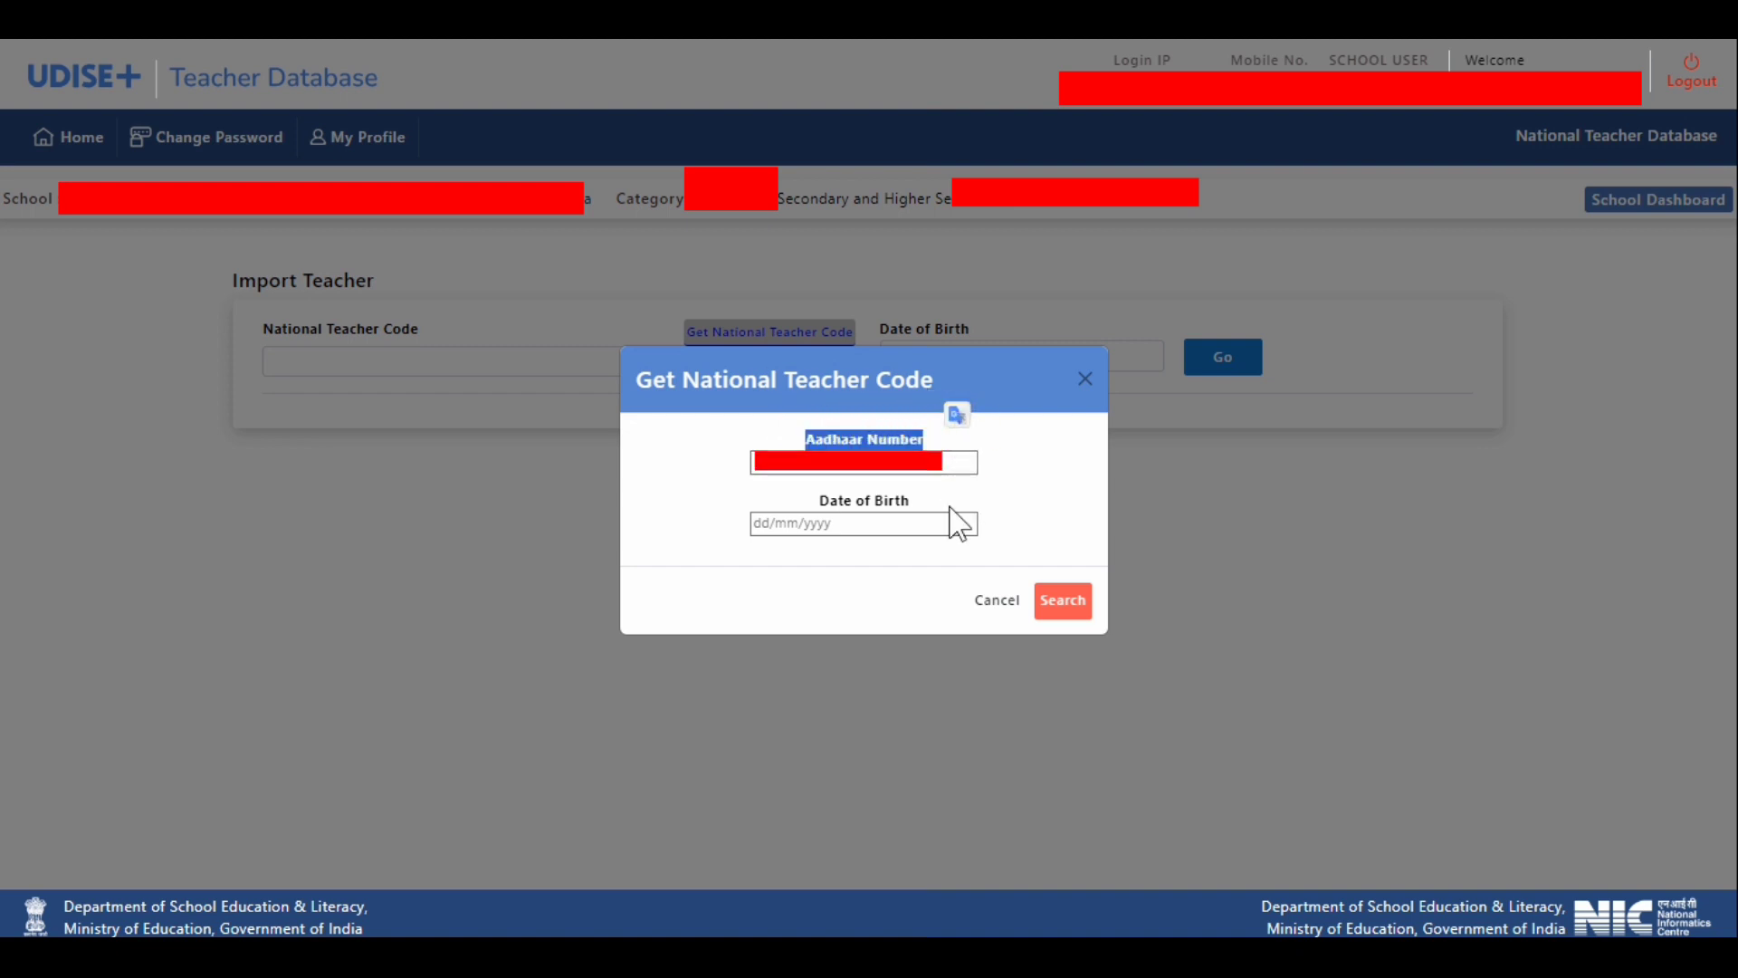
pyautogui.moveTo(916, 501); pyautogui.dragTo(764, 493)
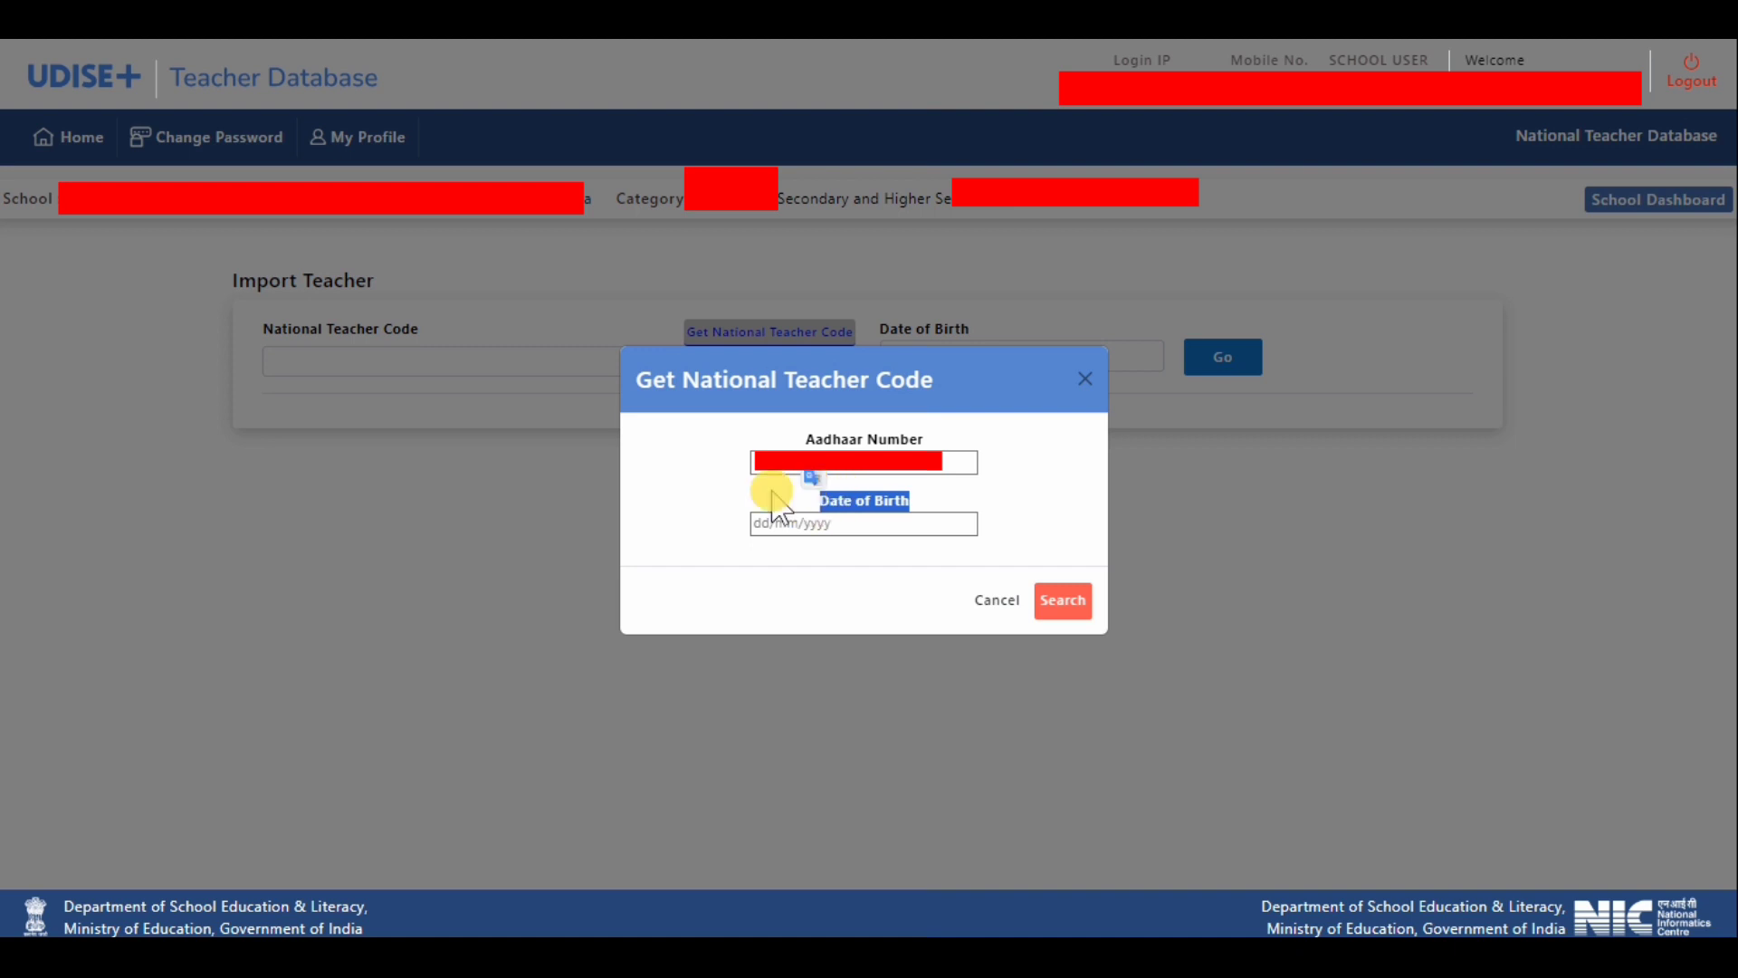
pyautogui.click(776, 504)
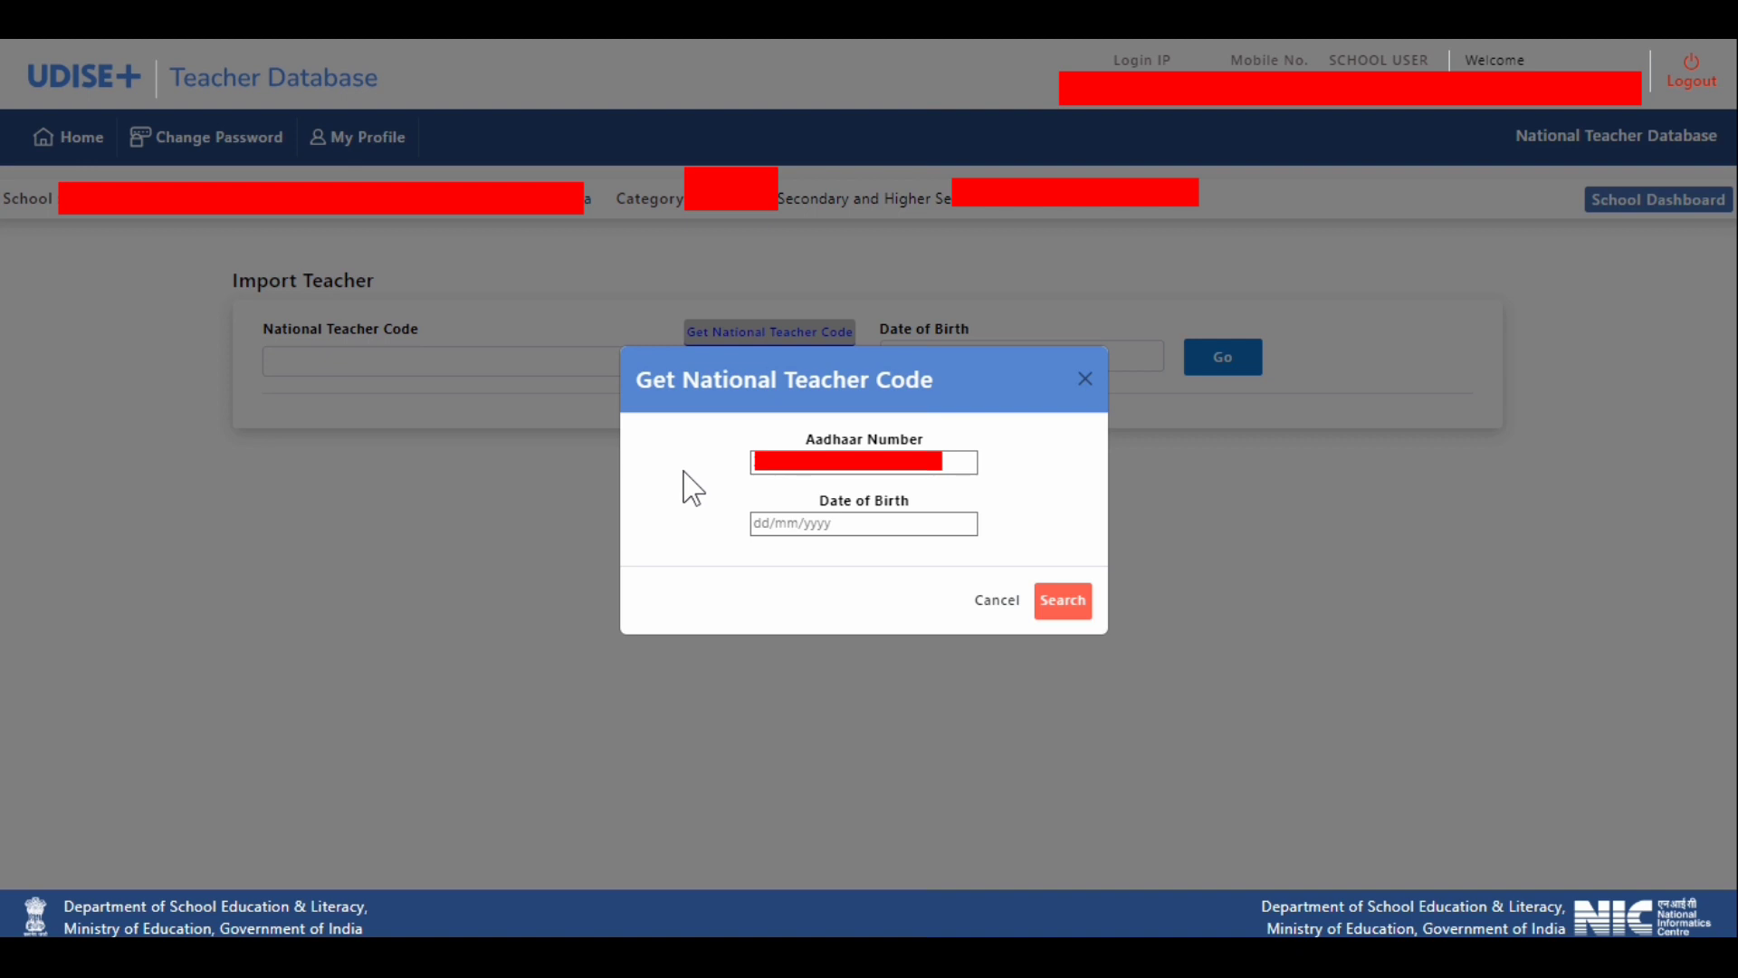
# - Enter the teacher's date of birth in the lookup and search for the National Teacher Code
pyautogui.click(758, 527)
pyautogui.click(753, 527)
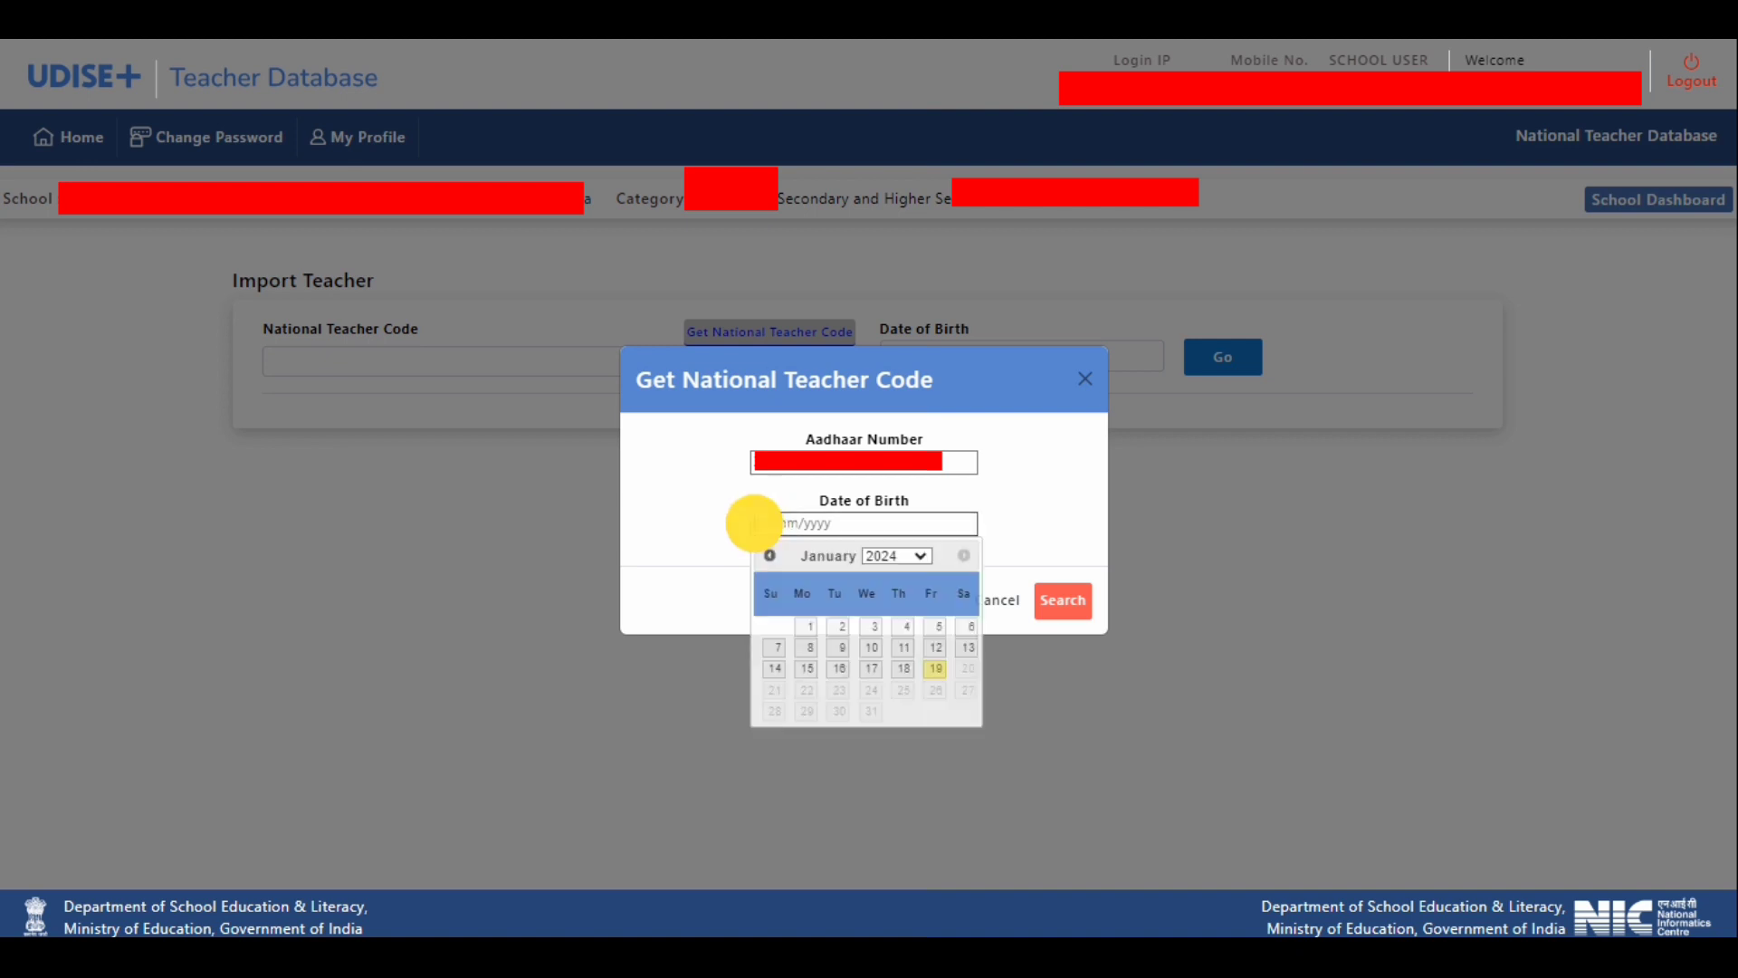
pyautogui.write('01/06')
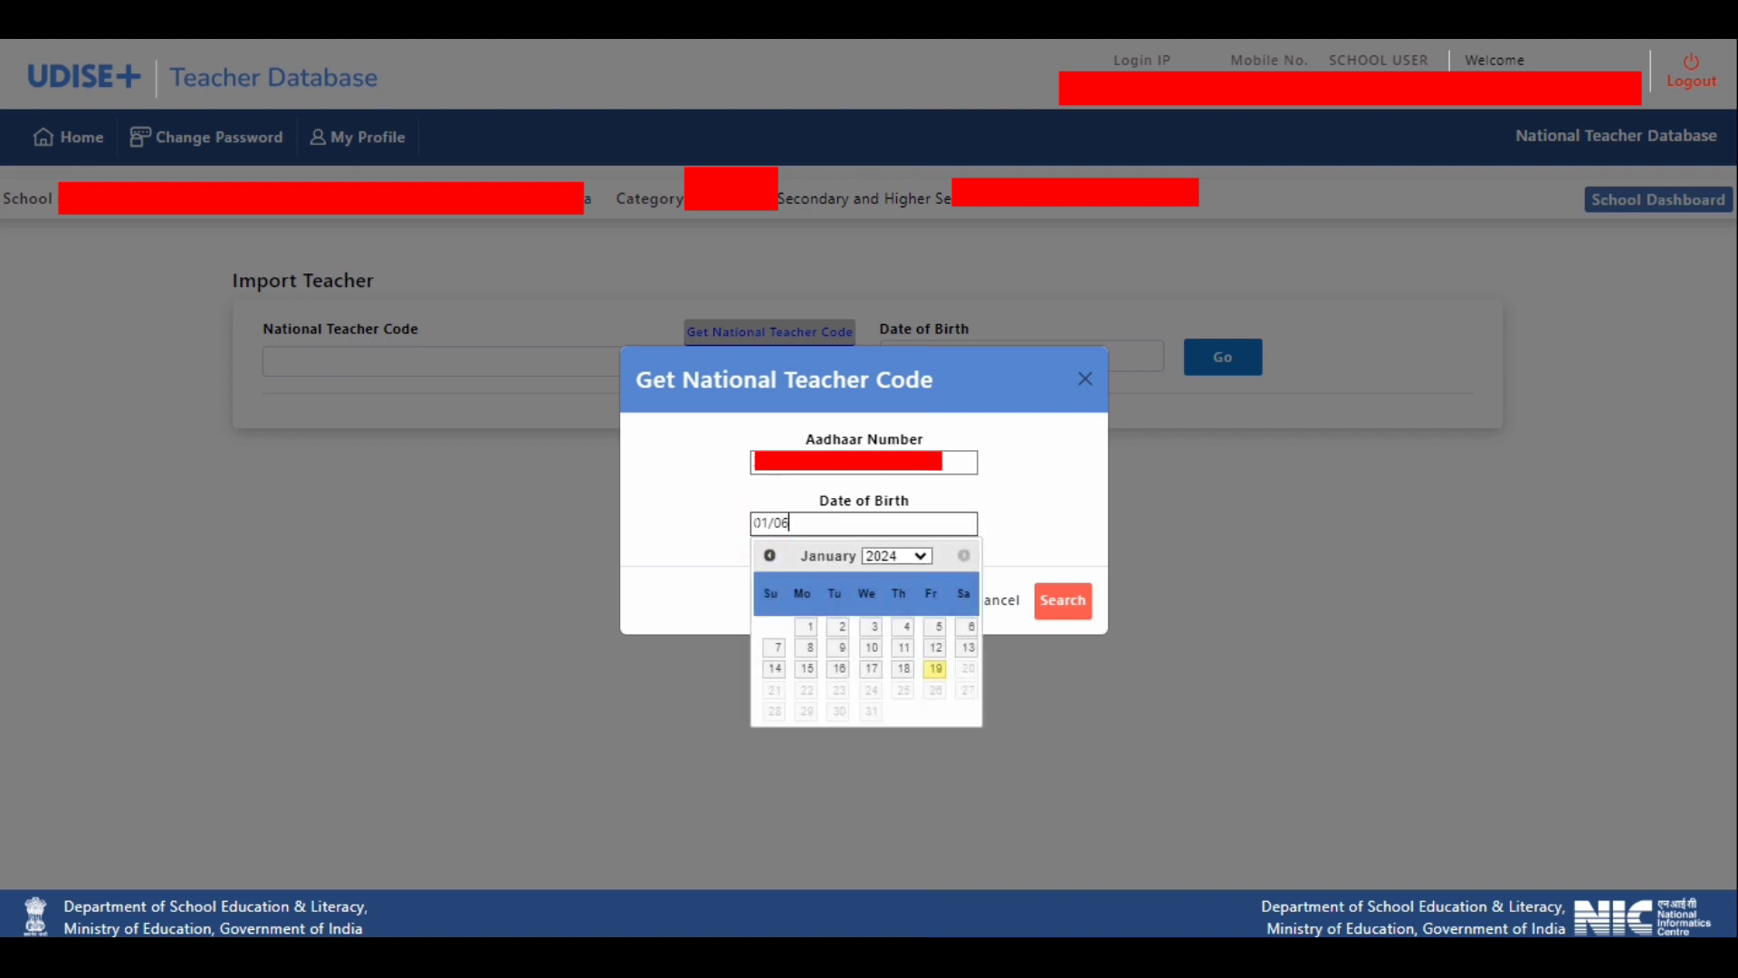
pyautogui.write('/1965')
pyautogui.click(685, 535)
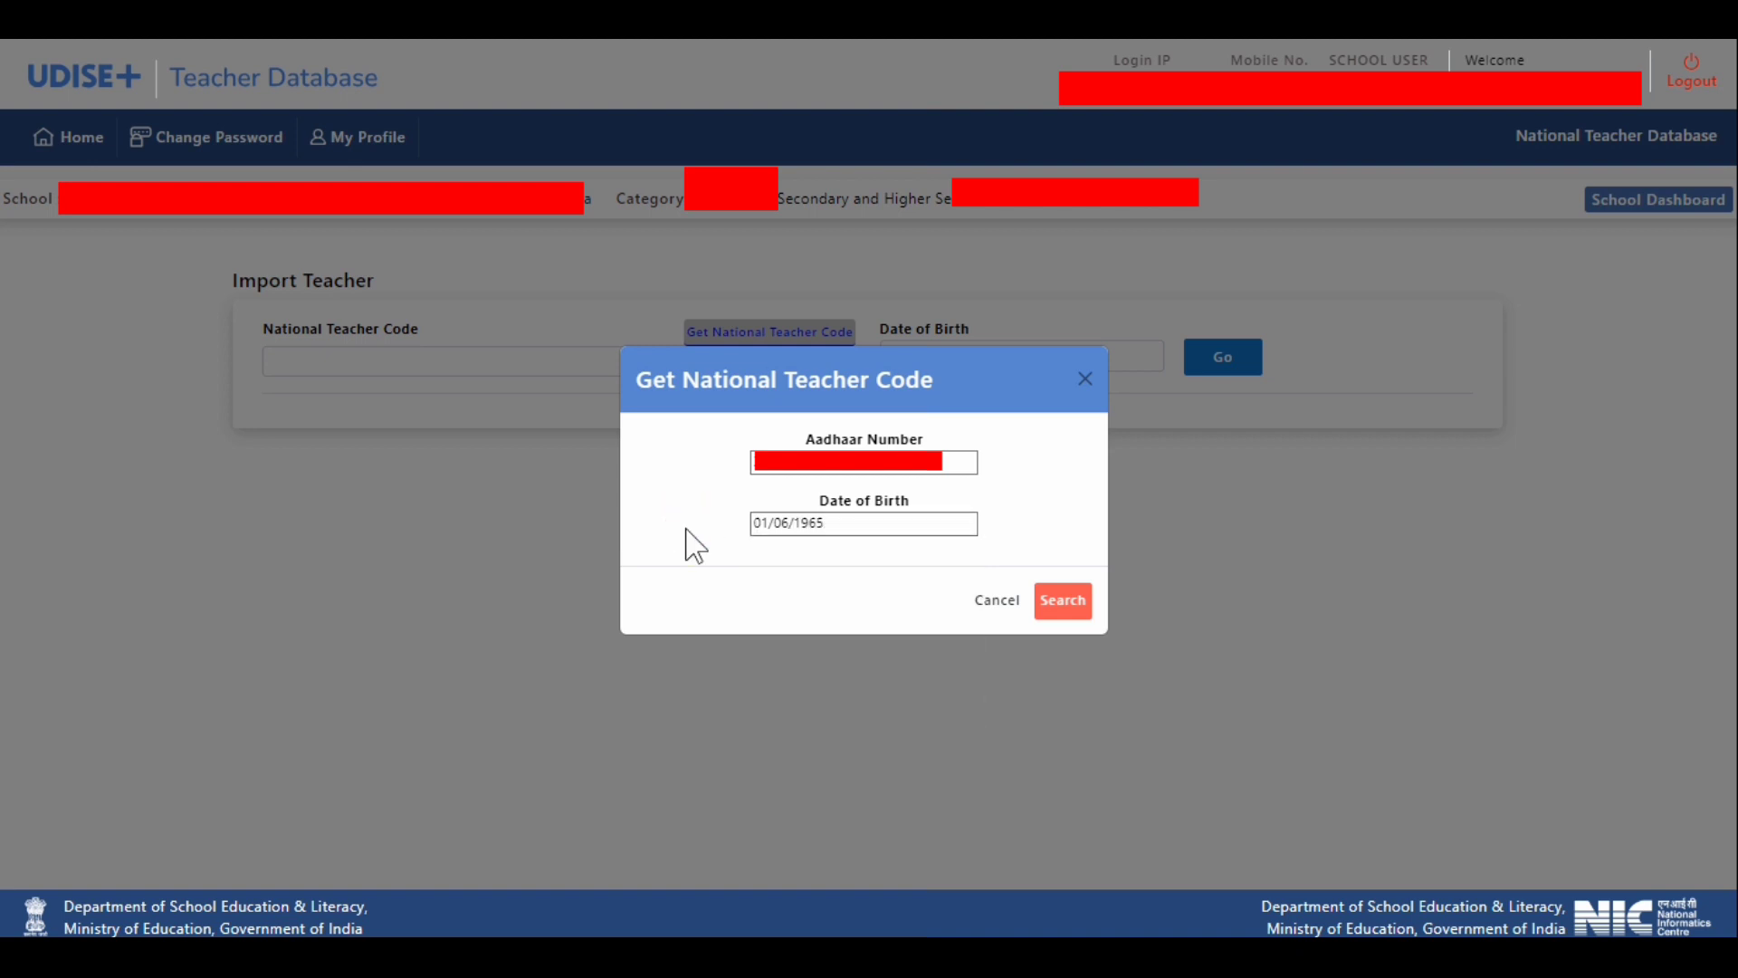
pyautogui.click(1057, 607)
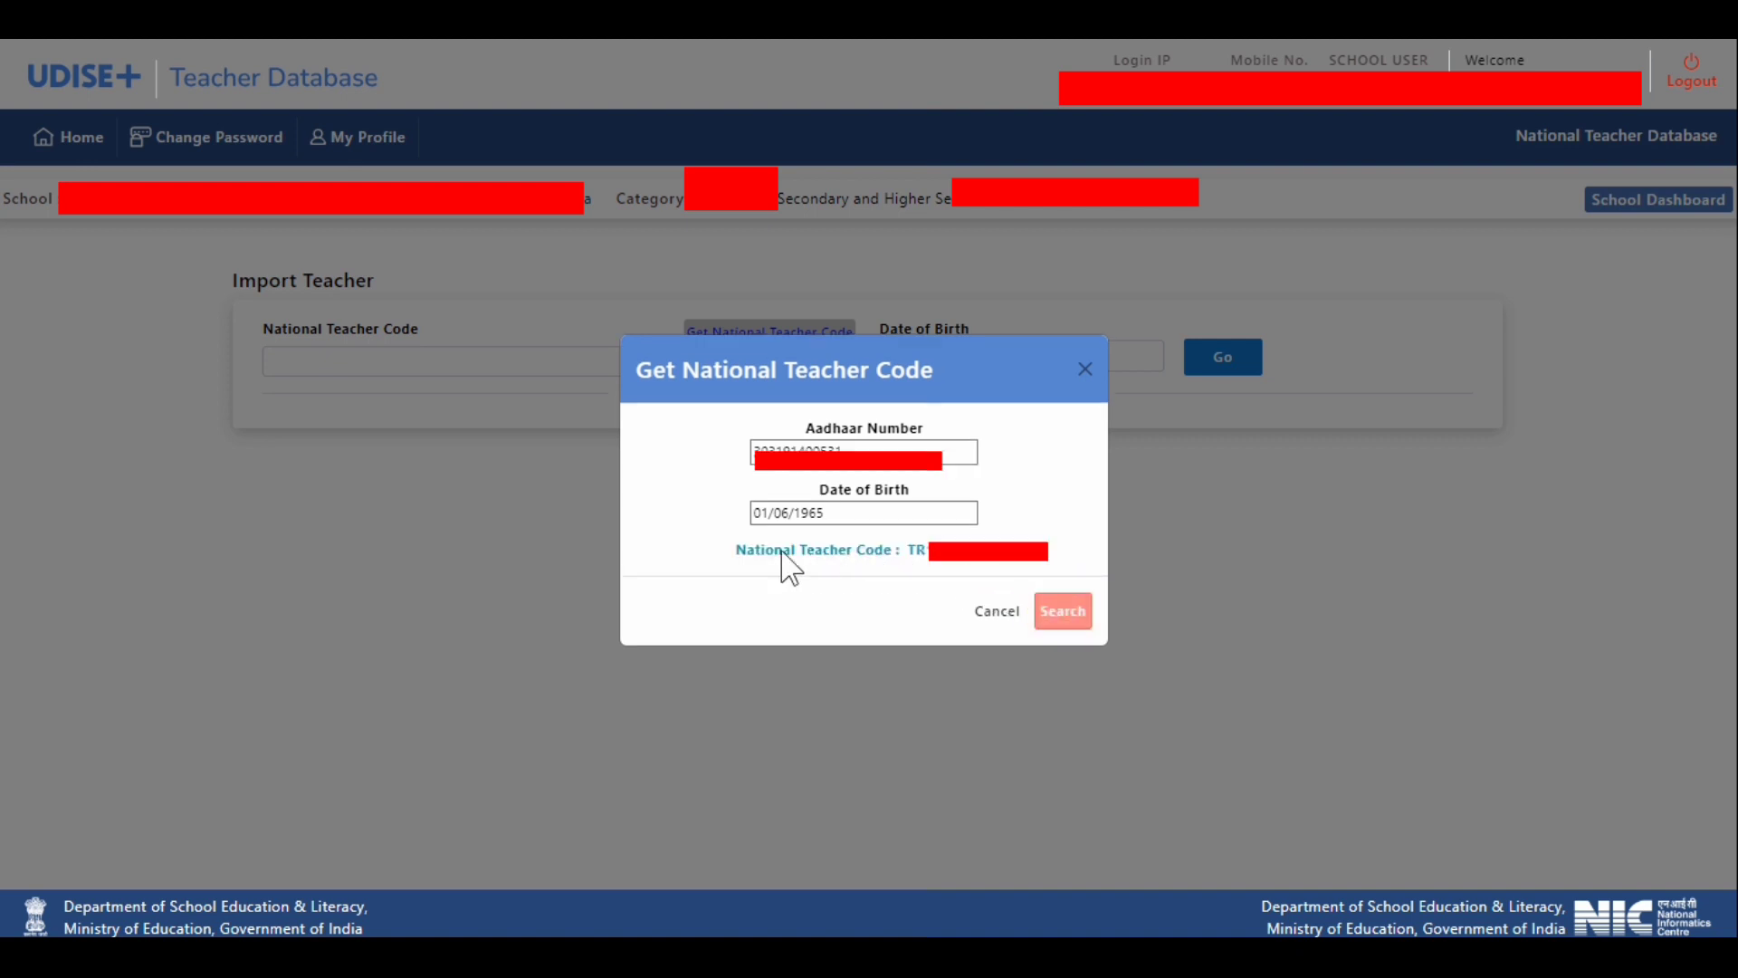
# - Copy the retrieved National Teacher Code and close the lookup dialog
pyautogui.moveTo(887, 549); pyautogui.dragTo(724, 550)
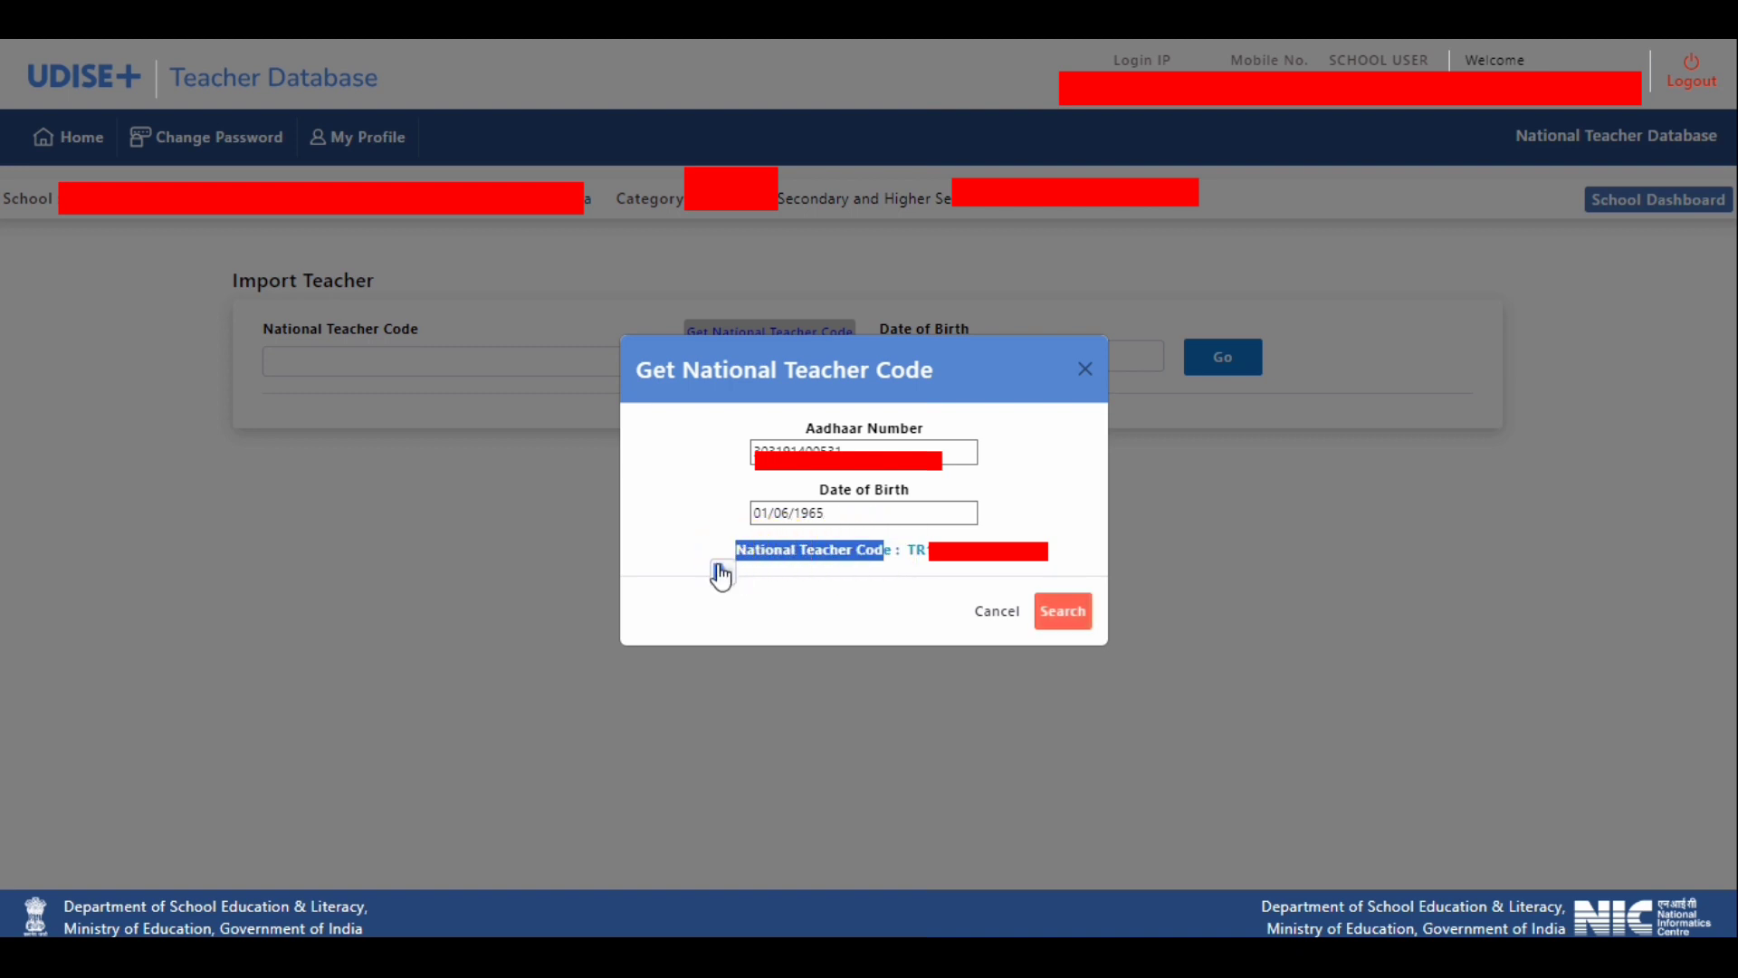
pyautogui.click(746, 570)
pyautogui.click(728, 553)
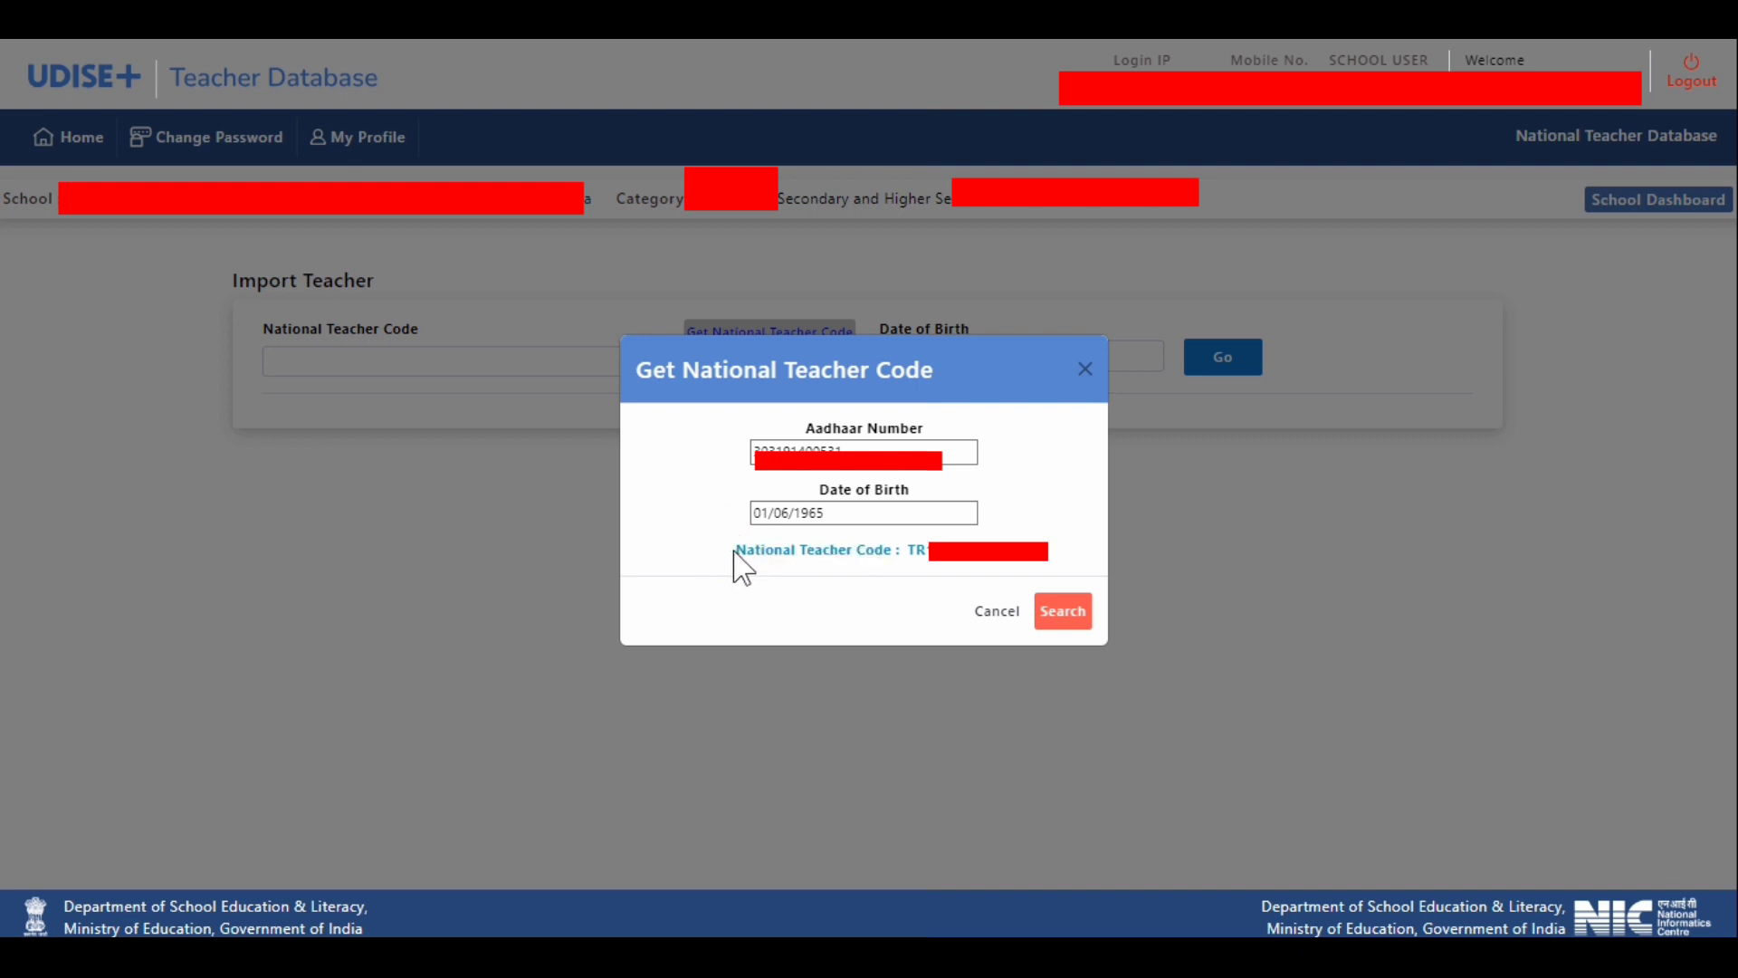
pyautogui.moveTo(736, 549); pyautogui.dragTo(1003, 552)
pyautogui.click(925, 547)
pyautogui.click(1016, 569)
pyautogui.moveTo(1010, 548); pyautogui.dragTo(910, 547)
pyautogui.rightClick(937, 548)
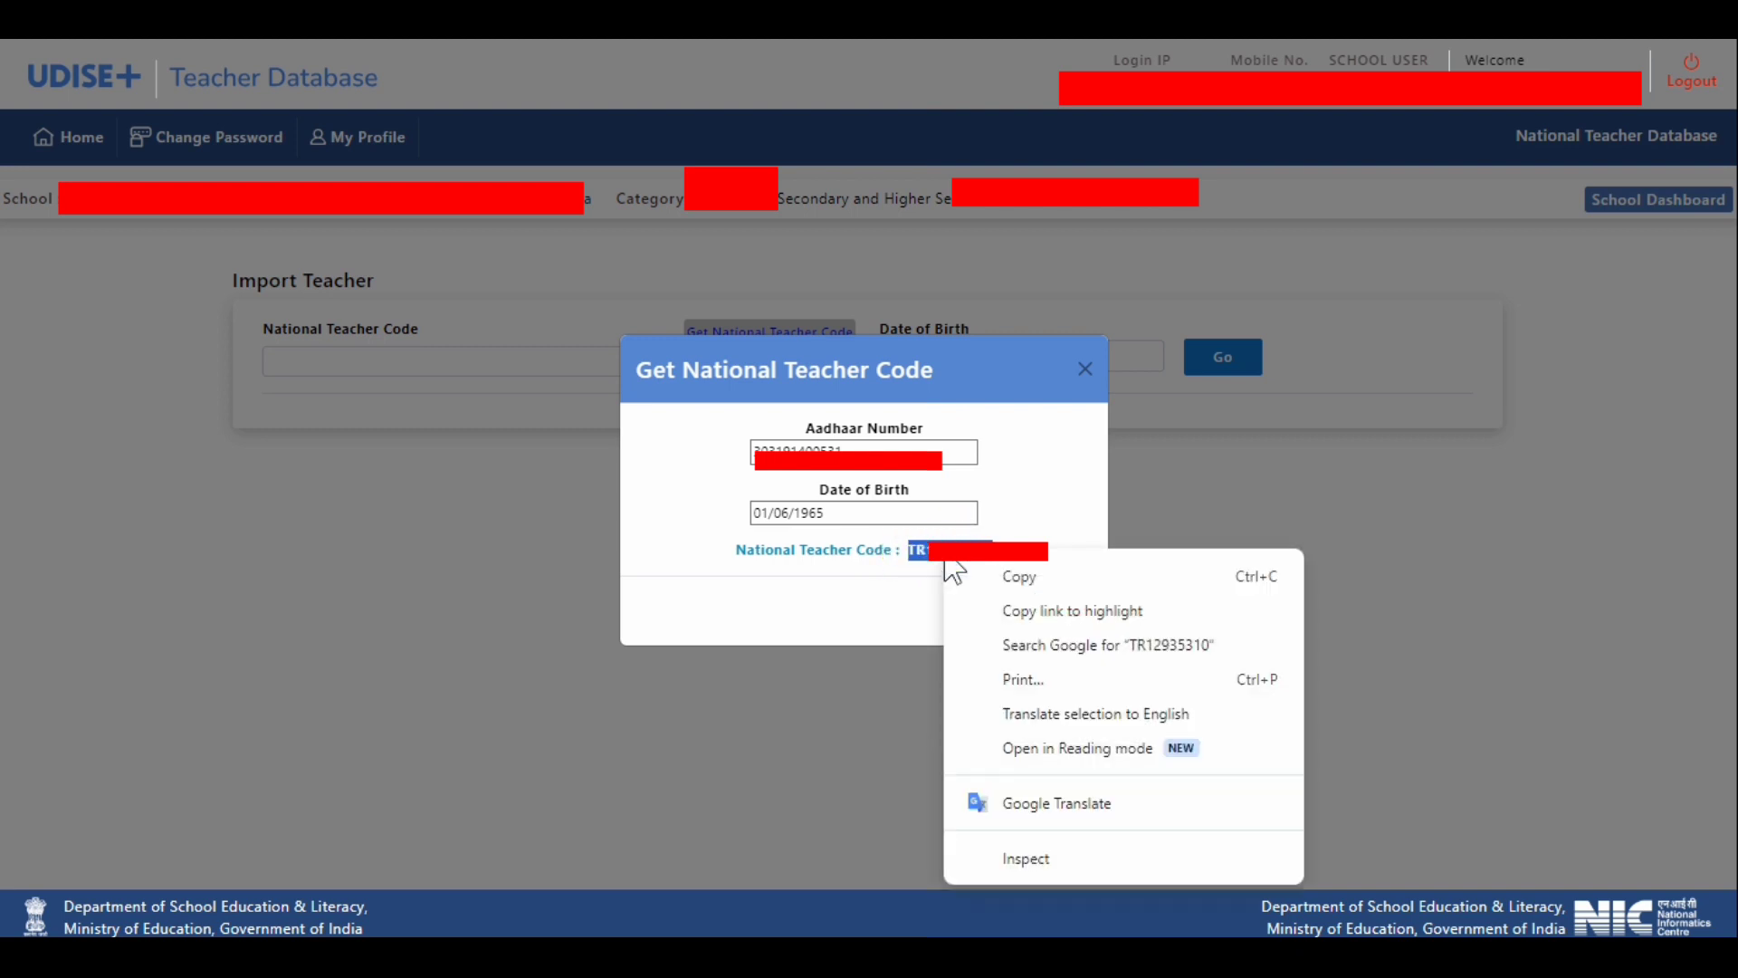
pyautogui.click(1019, 575)
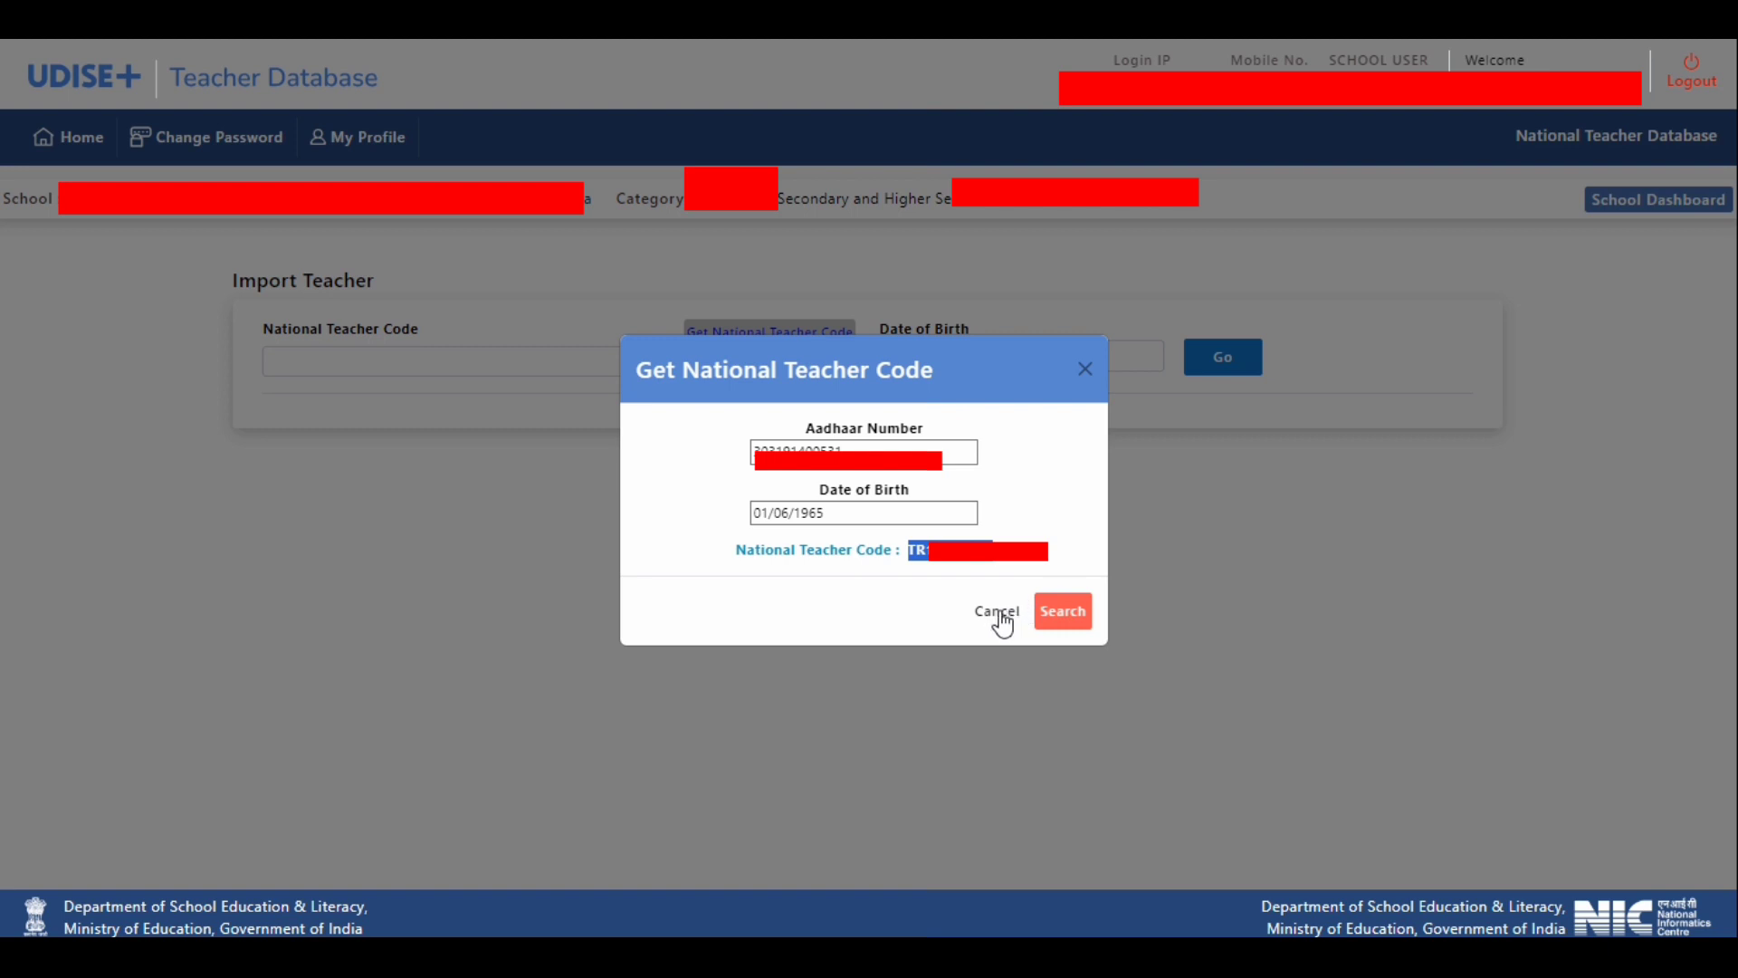
pyautogui.click(1085, 369)
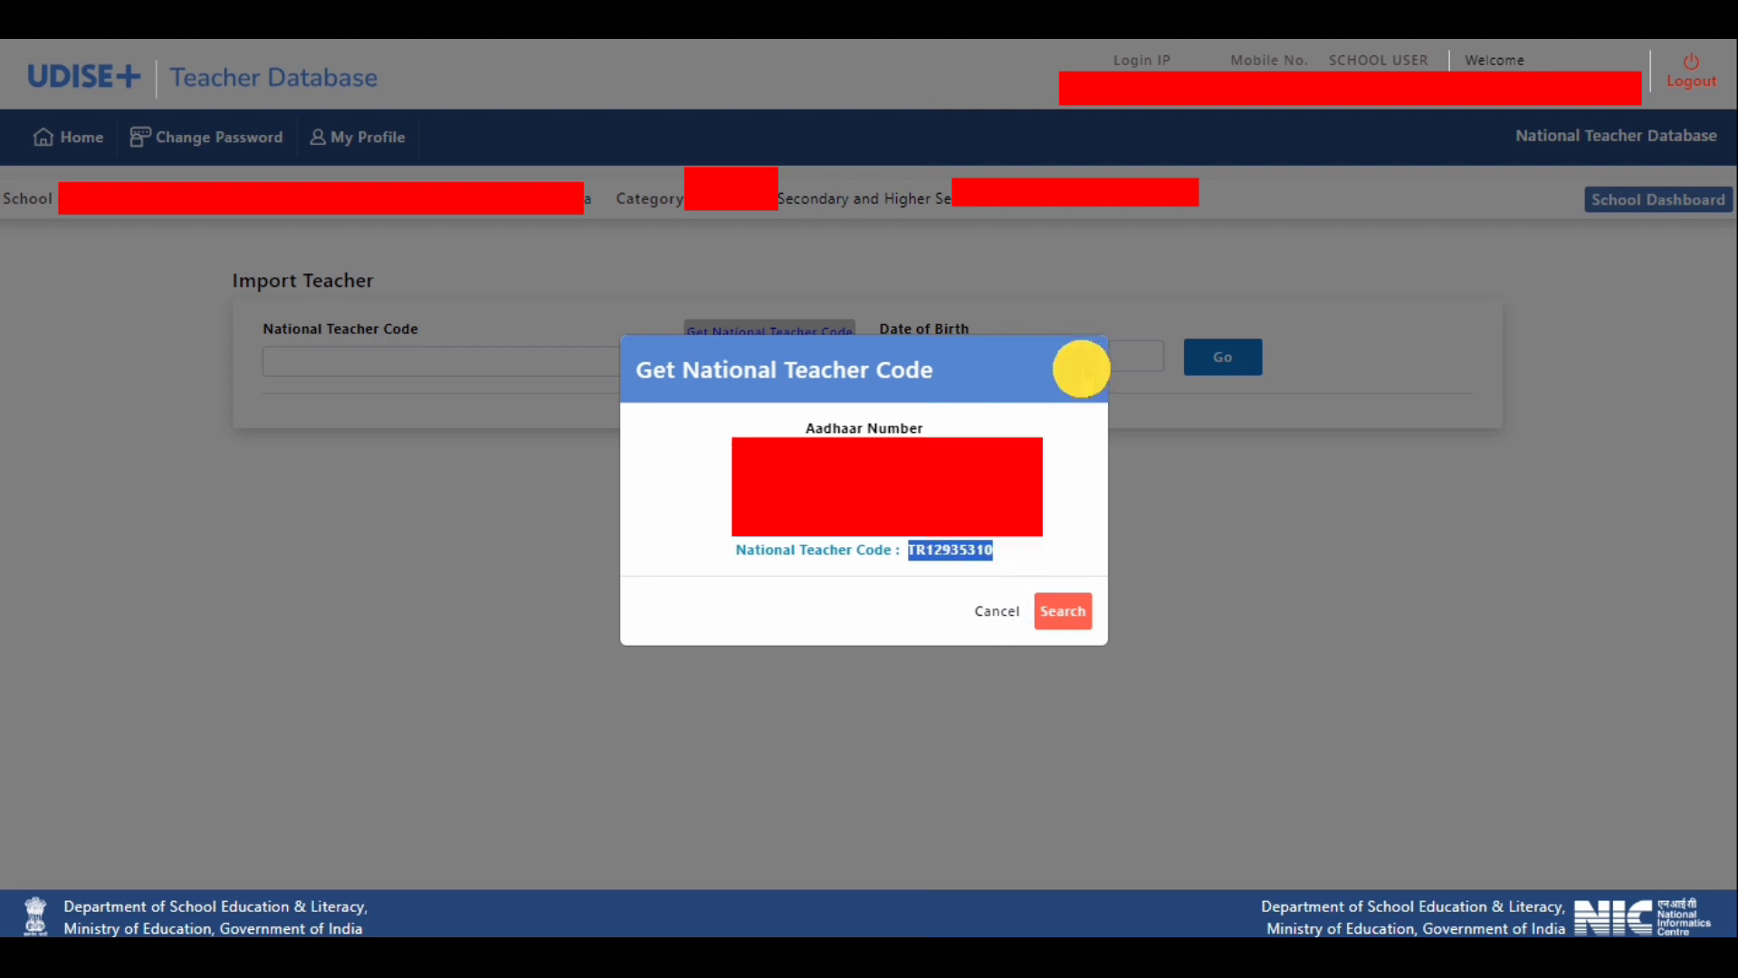
# - Paste the copied code into the National Teacher Code field of the Import Teacher form
pyautogui.click(435, 355)
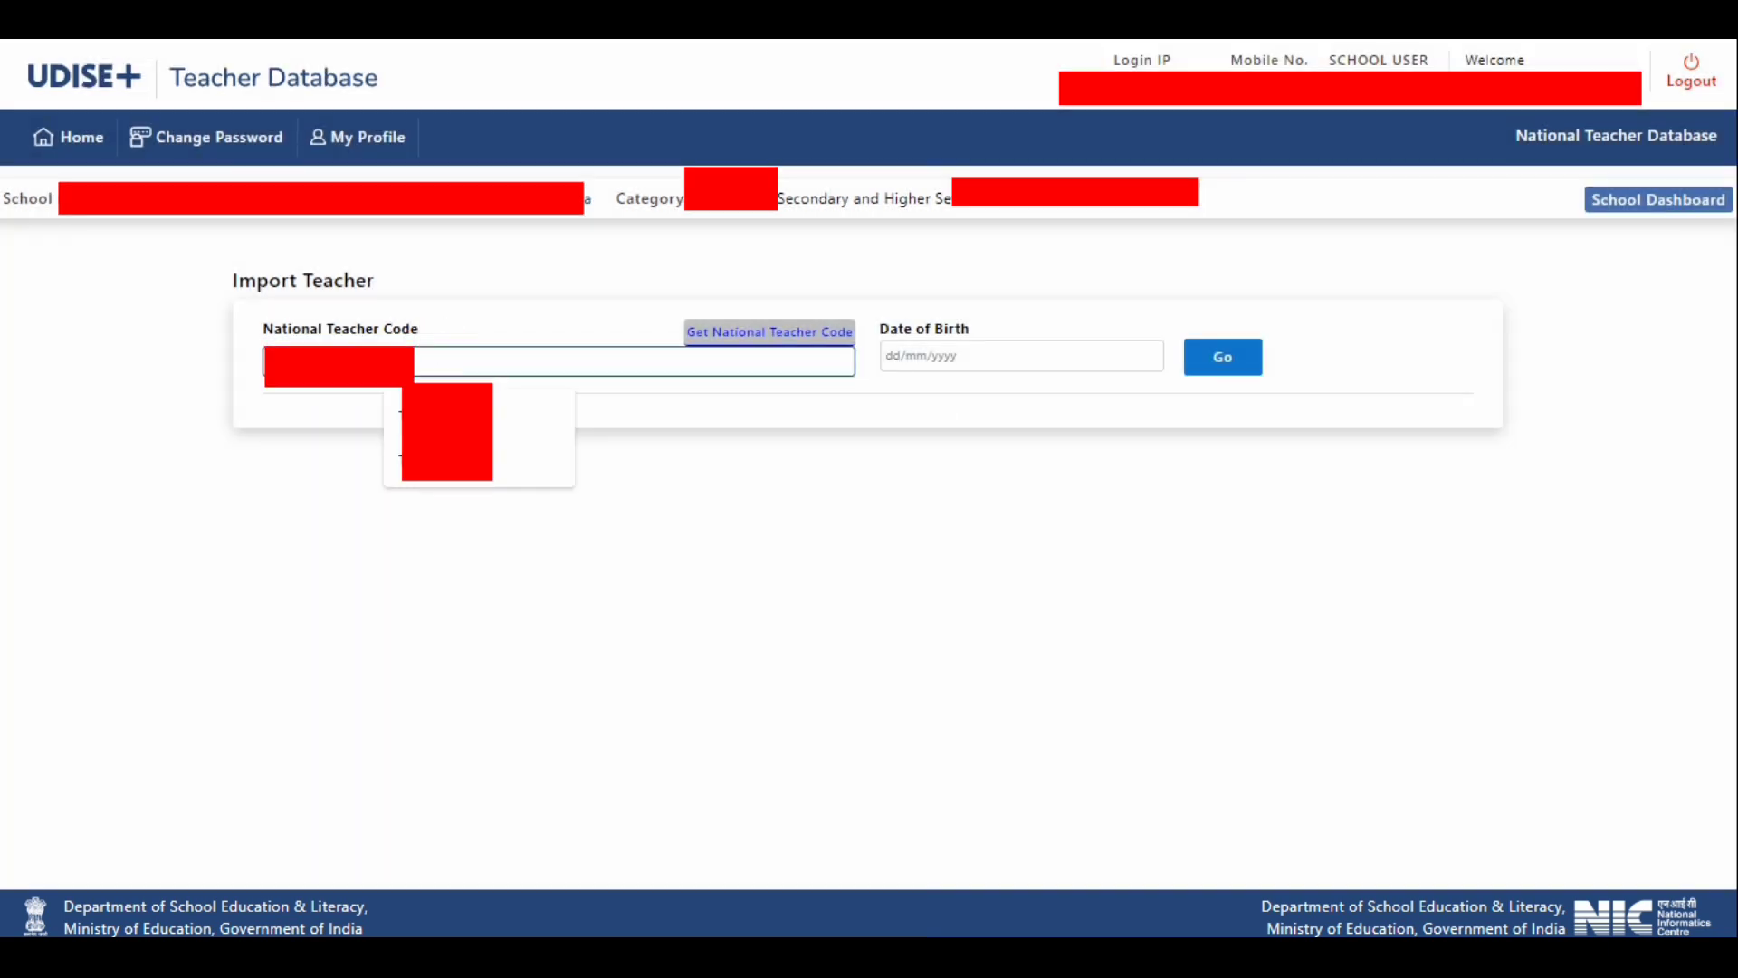
pyautogui.rightClick(299, 360)
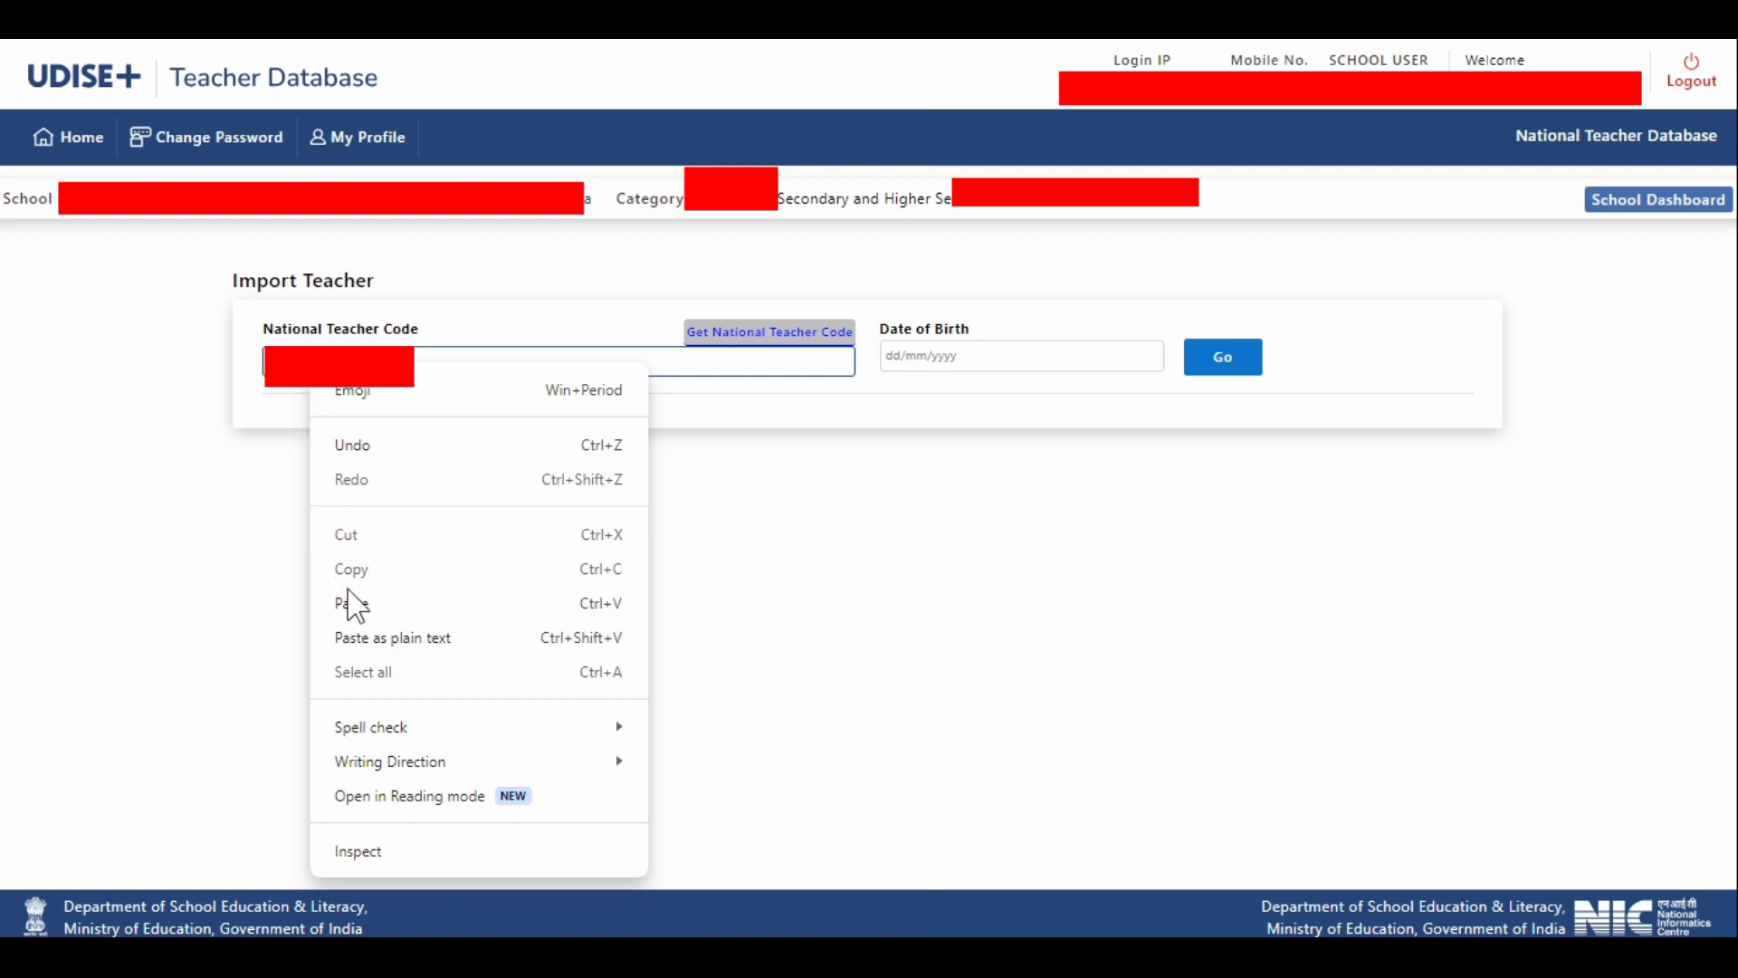
pyautogui.click(366, 603)
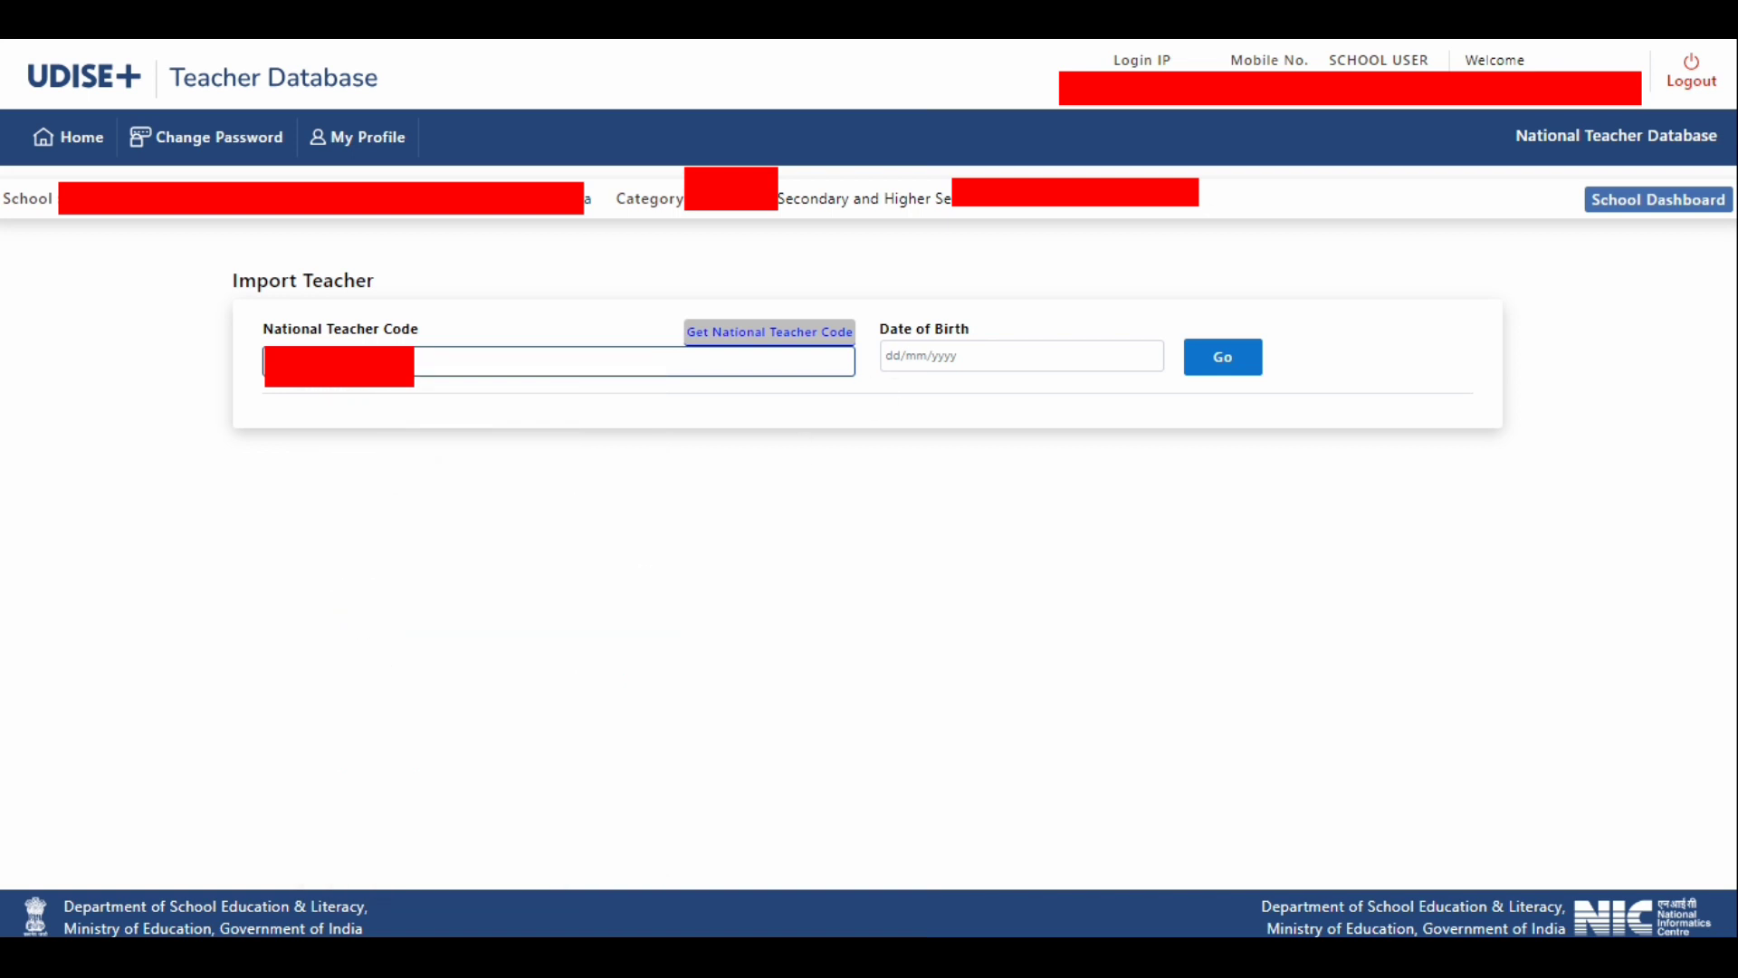
pyautogui.press('Return')
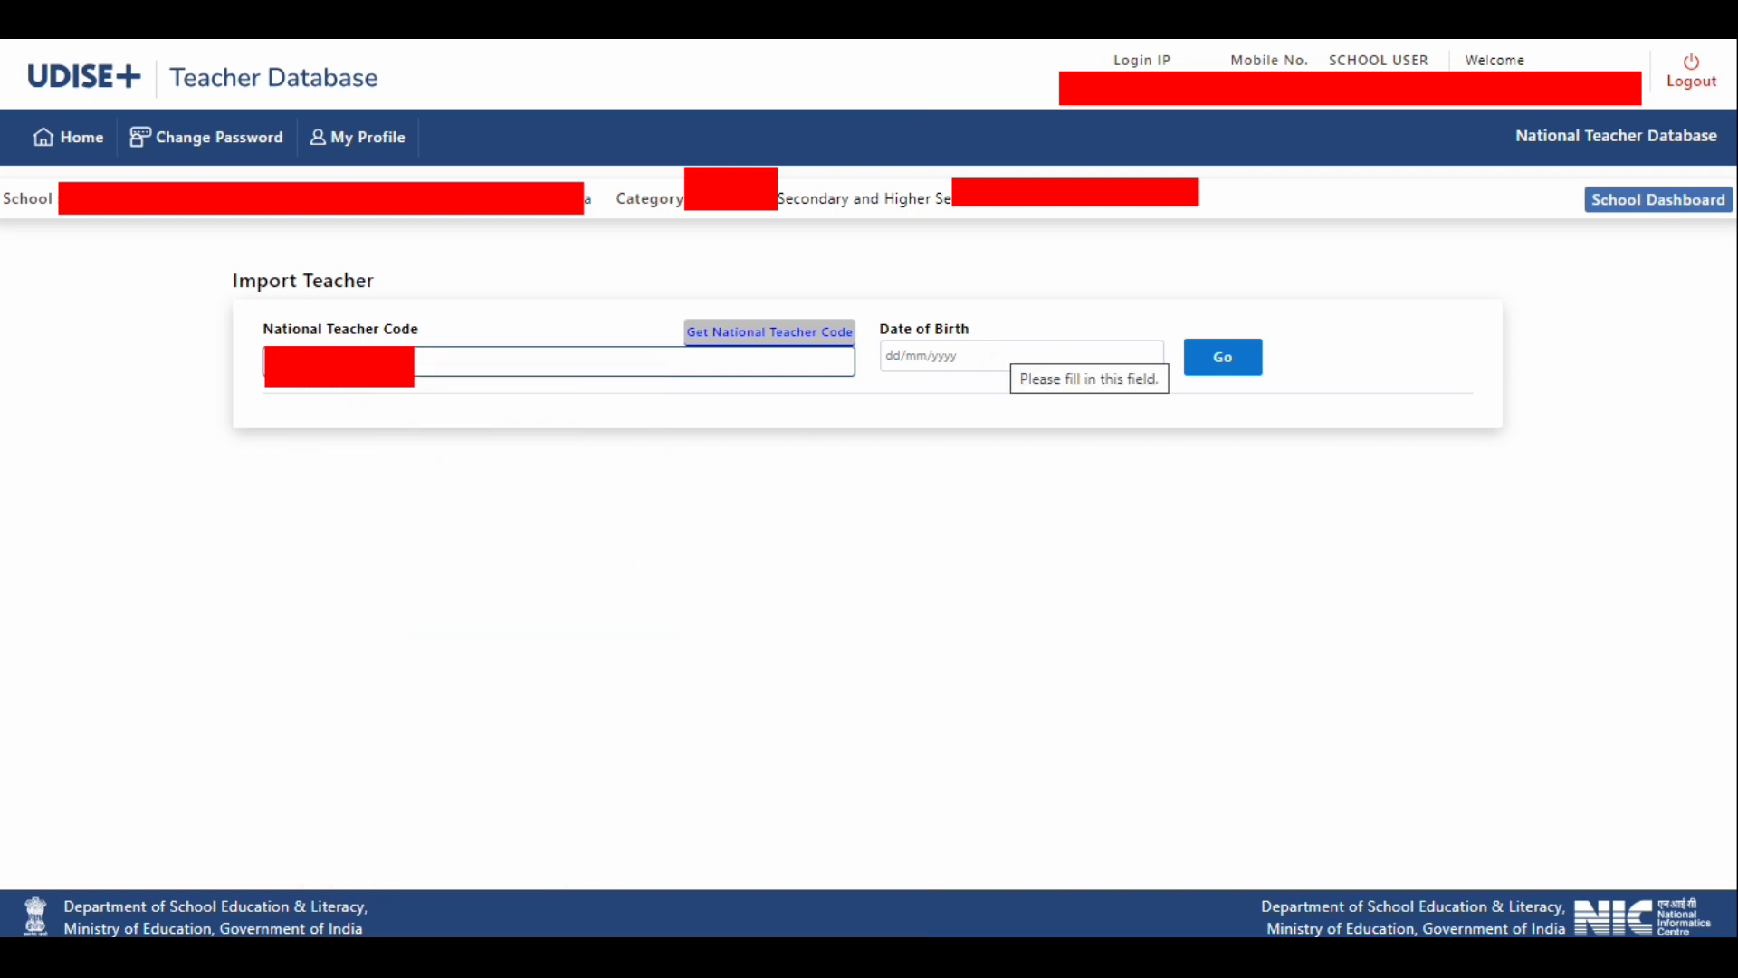
# - Enter the teacher's date of birth in the Import Teacher form and retrieve the teacher's record
pyautogui.click(977, 351)
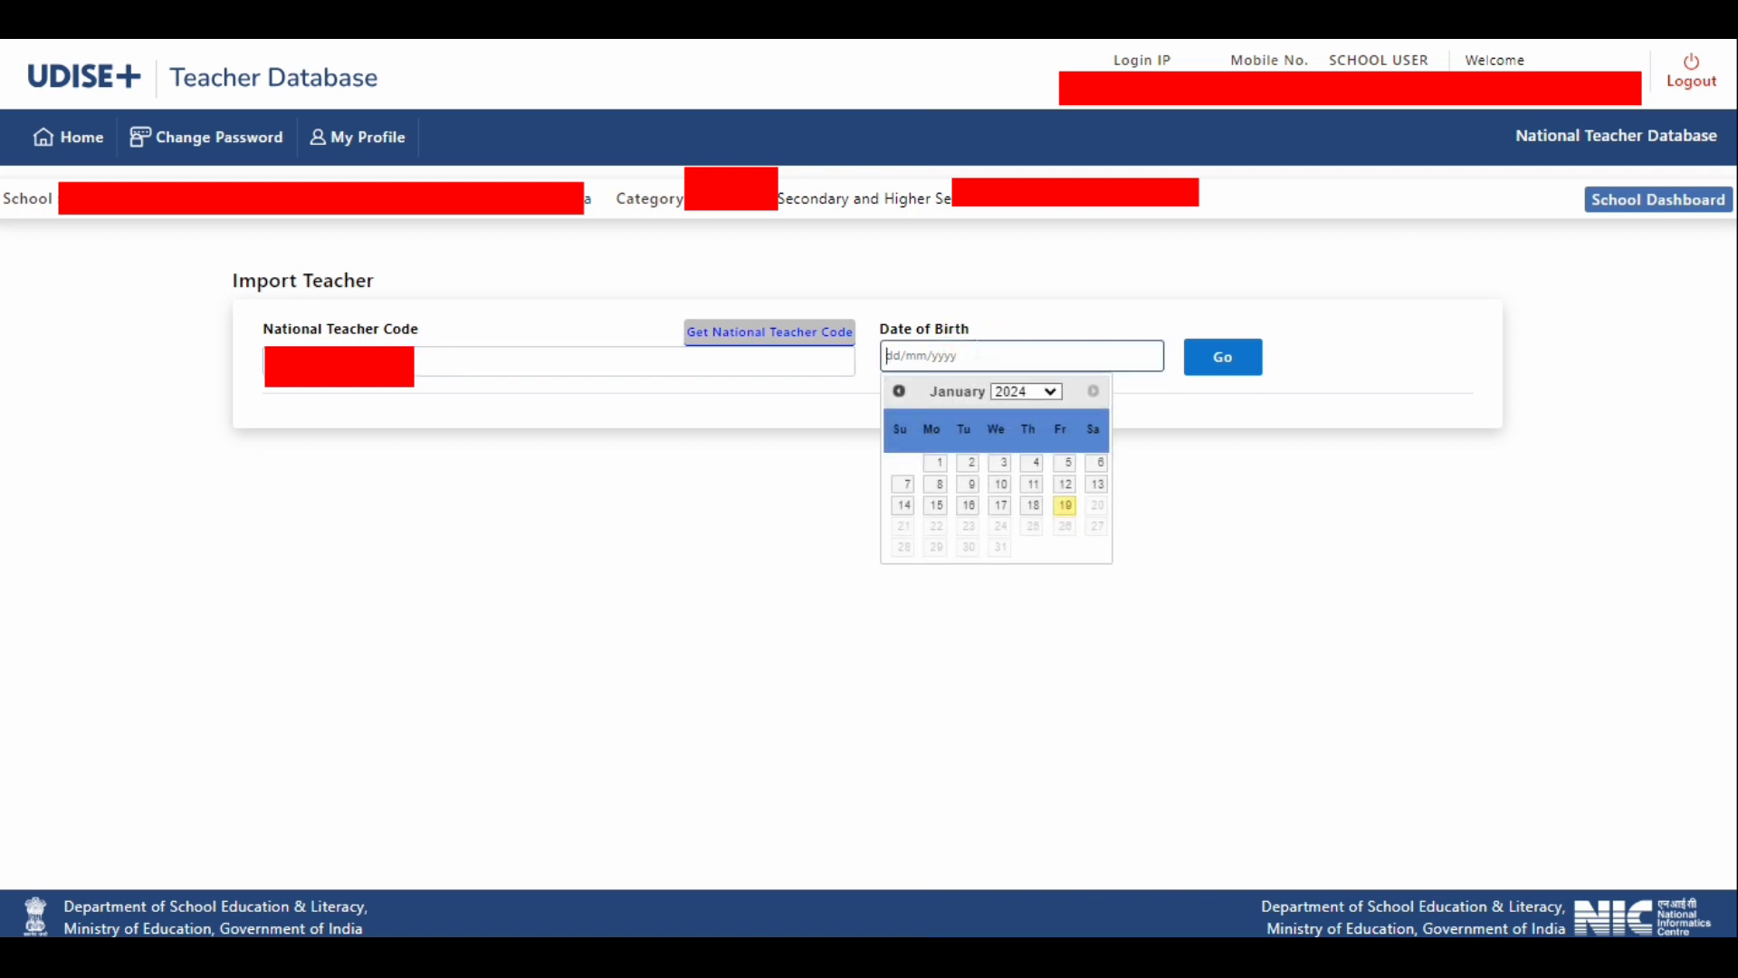
pyautogui.write('01/06/1965')
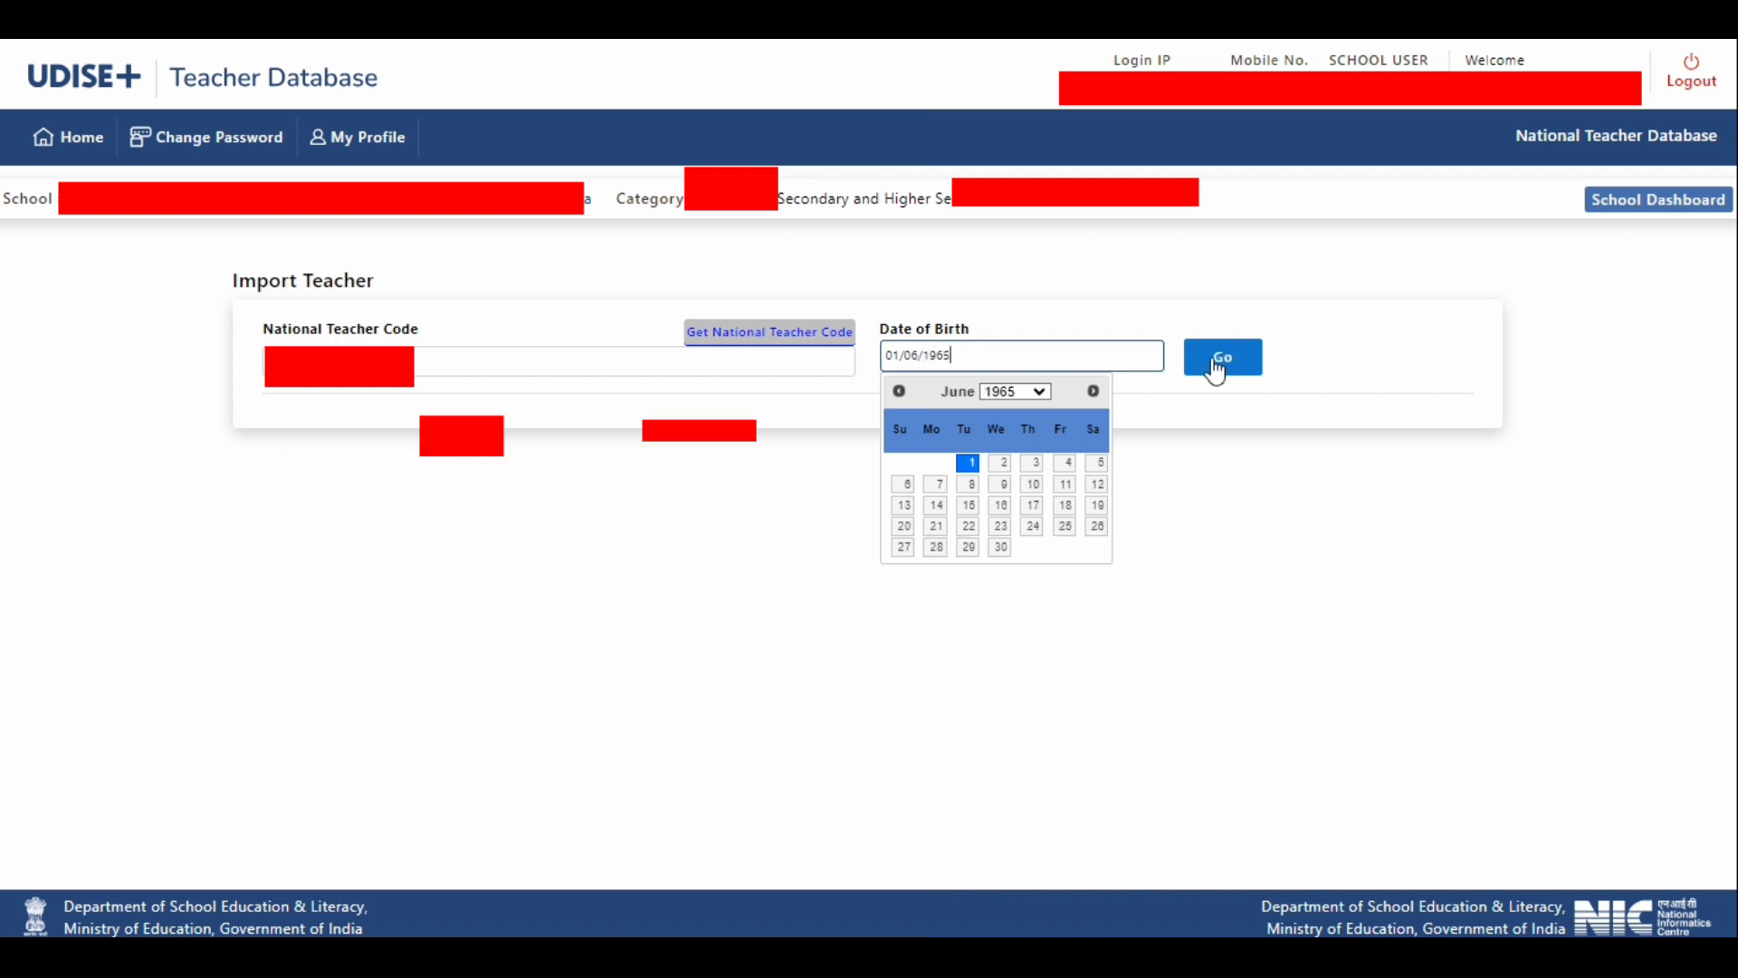
pyautogui.click(1218, 362)
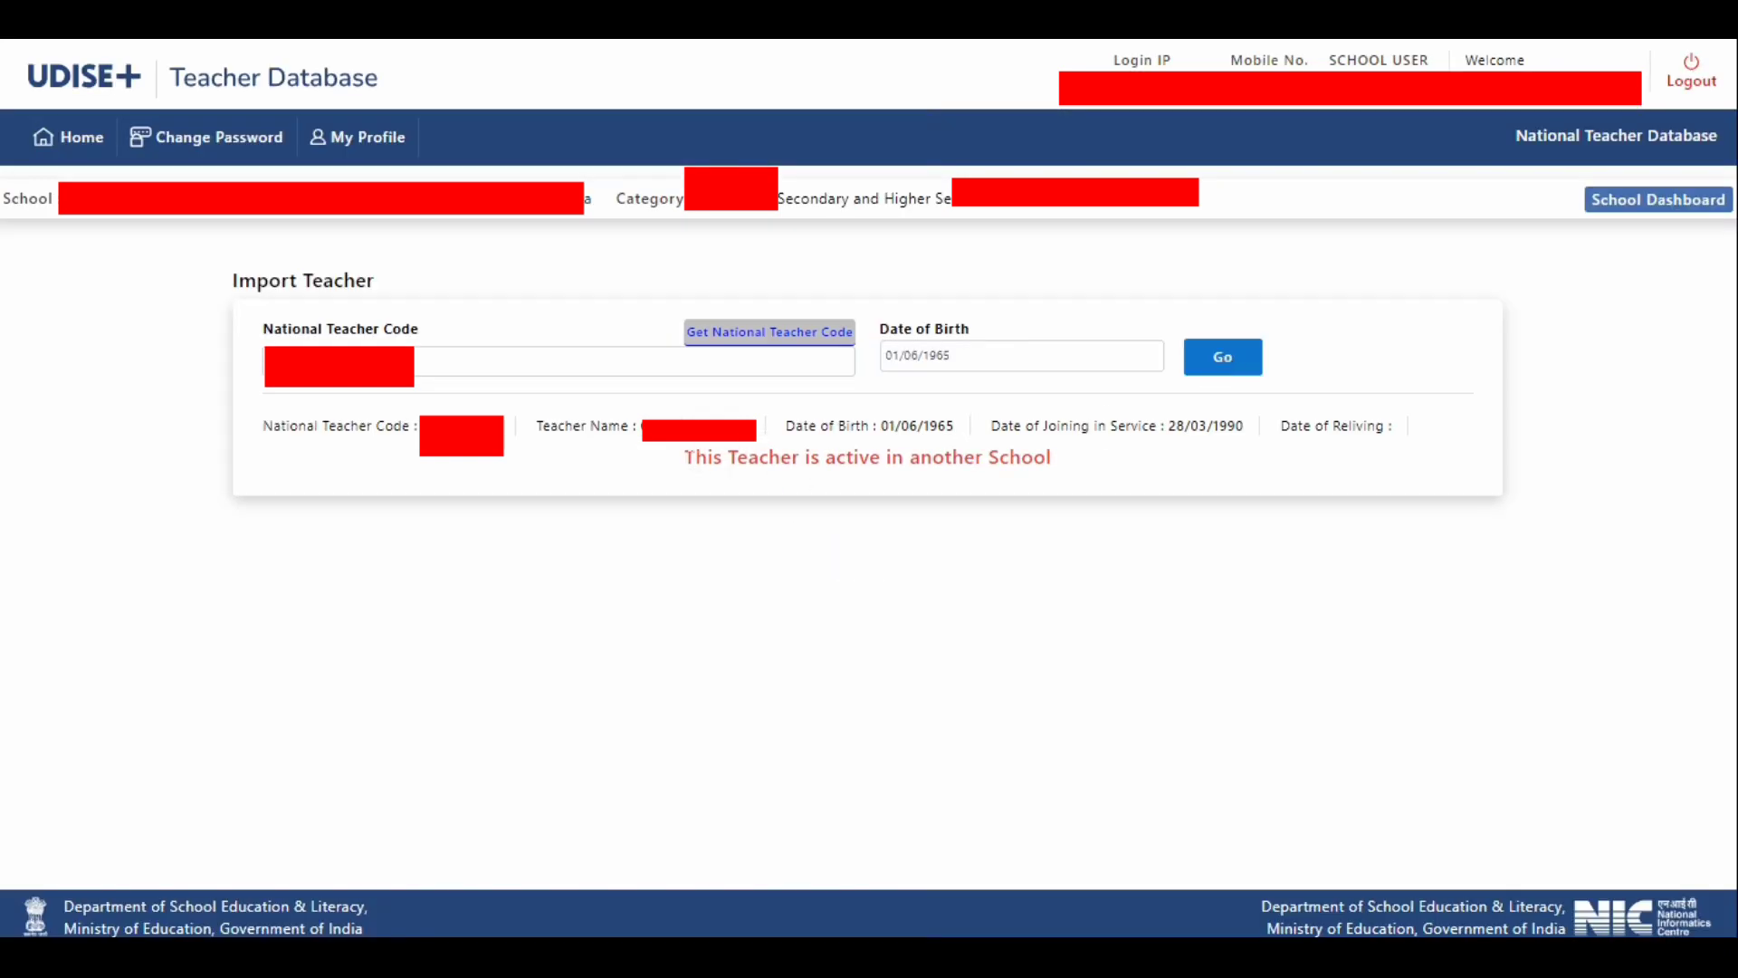
# - Check the retrieved teacher's status message, and open the Teacher DCF from the home page to return to the Teacher Summary Report
pyautogui.moveTo(684, 457); pyautogui.dragTo(1059, 458)
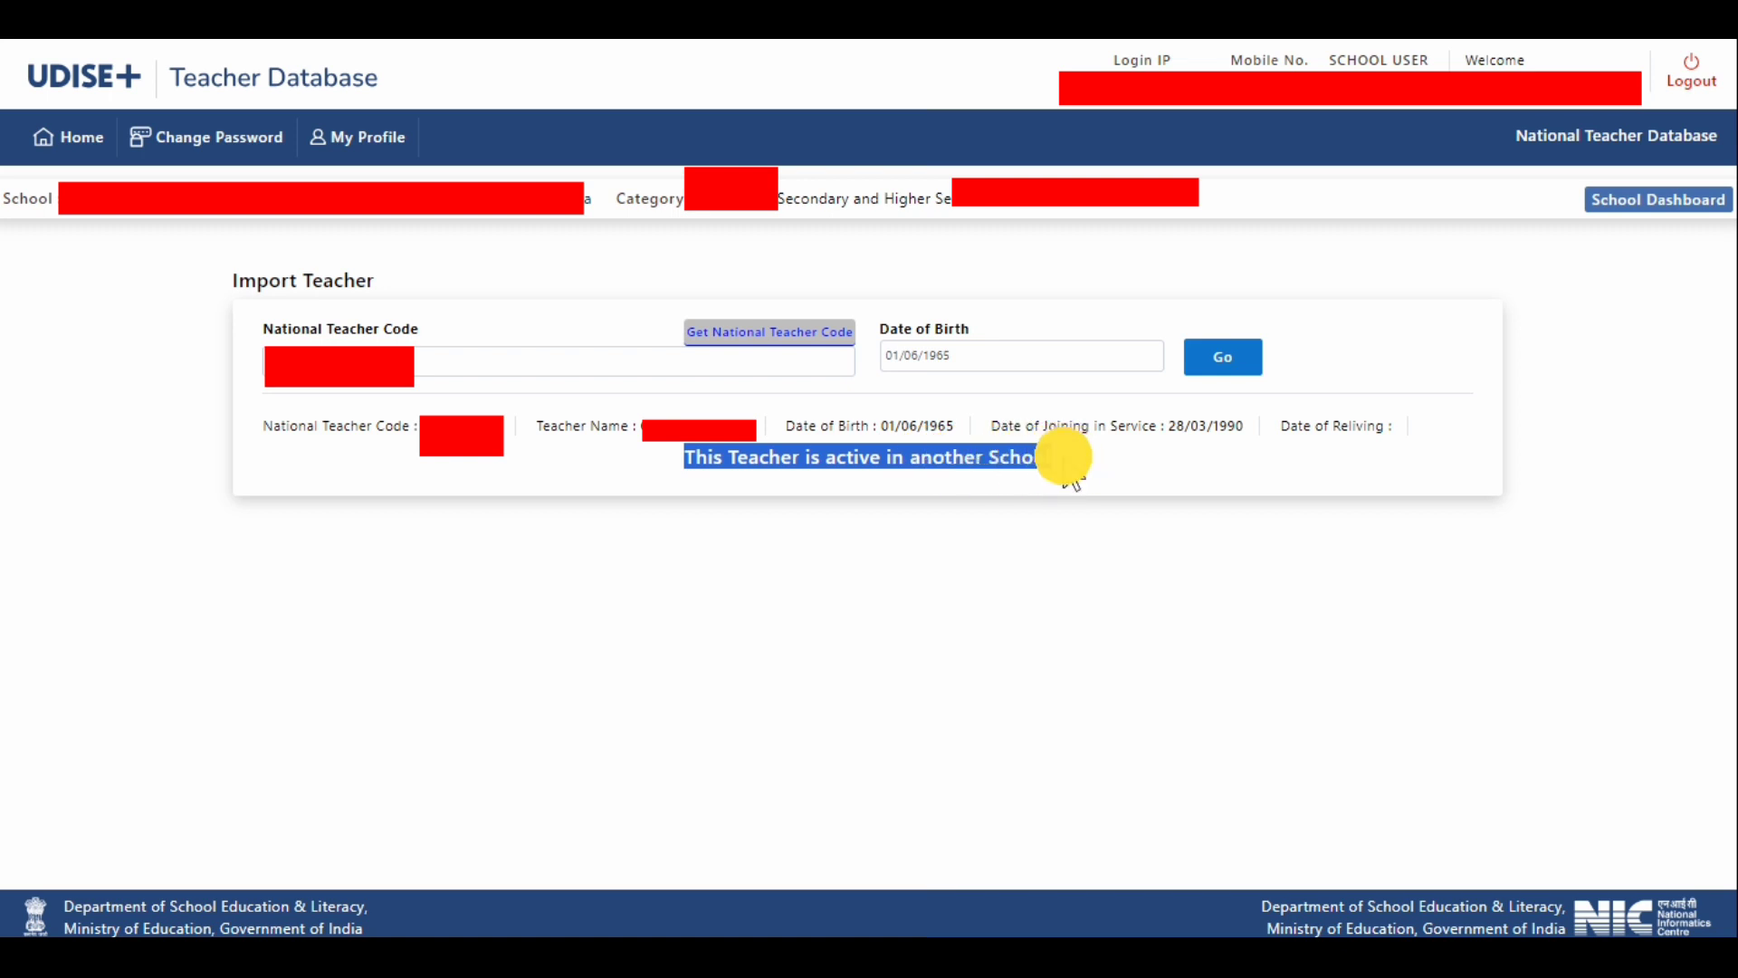
pyautogui.click(1113, 457)
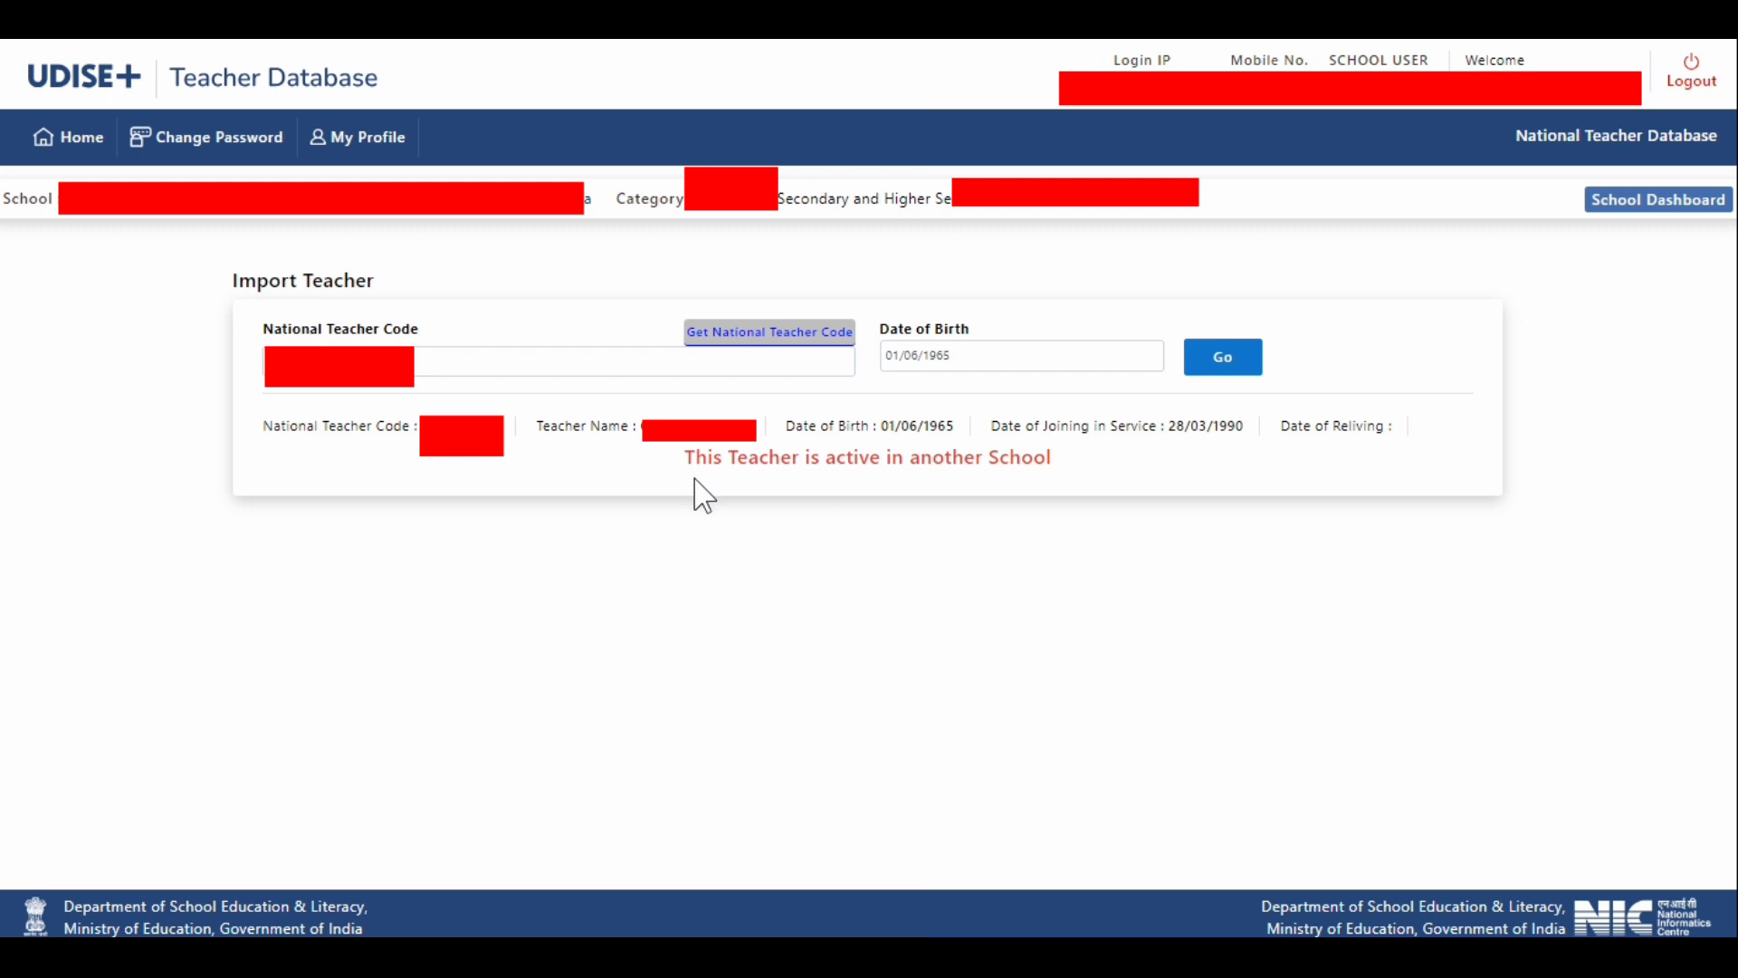
pyautogui.click(82, 149)
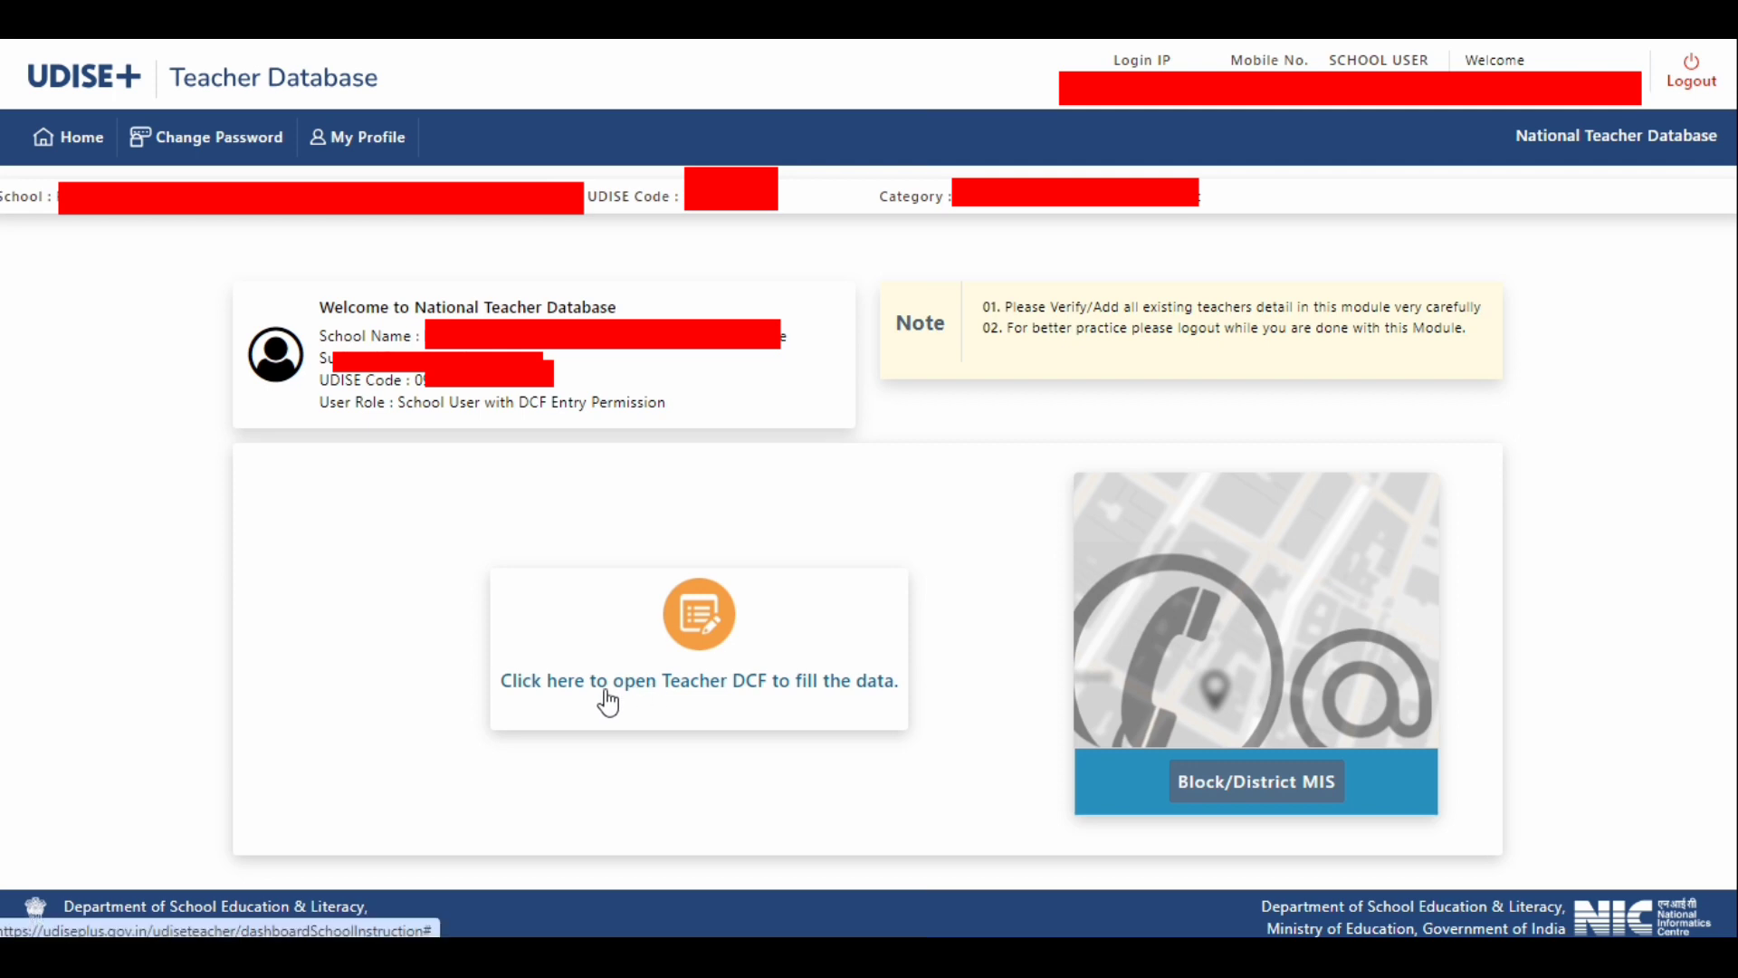
pyautogui.click(717, 699)
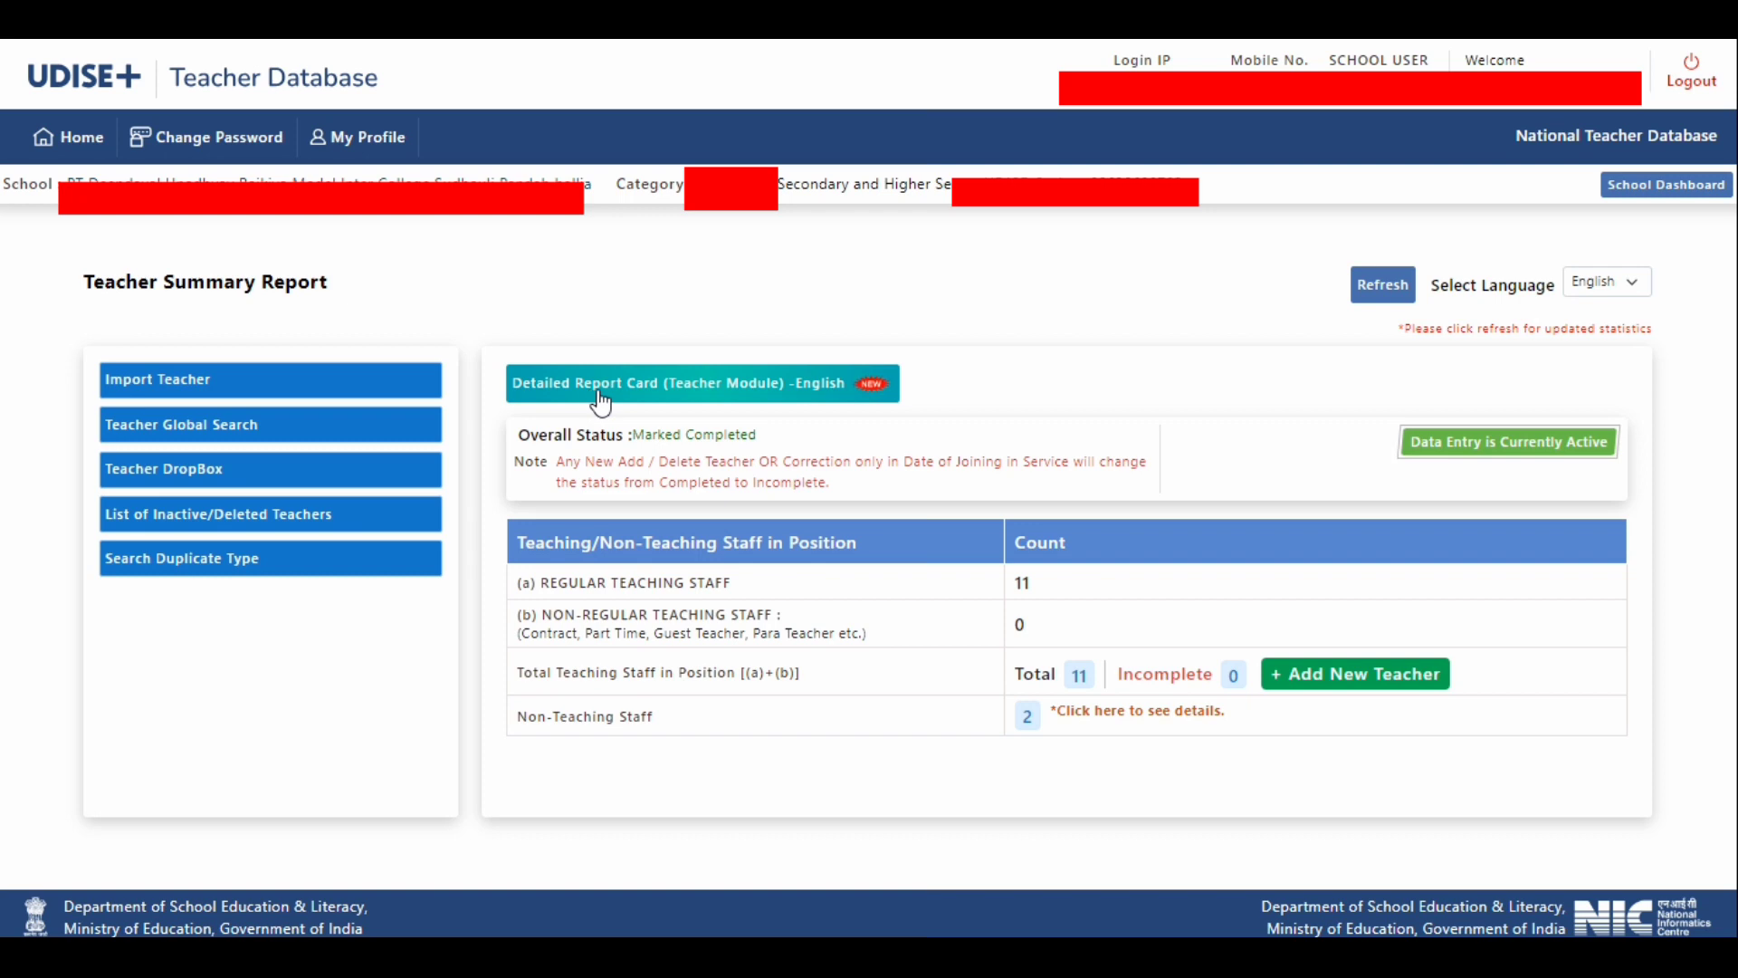
# - Try downloading the Detailed Report Card (Teacher Module) in English without saving the file, and check the Overall Status of the teacher data
pyautogui.click(512, 383)
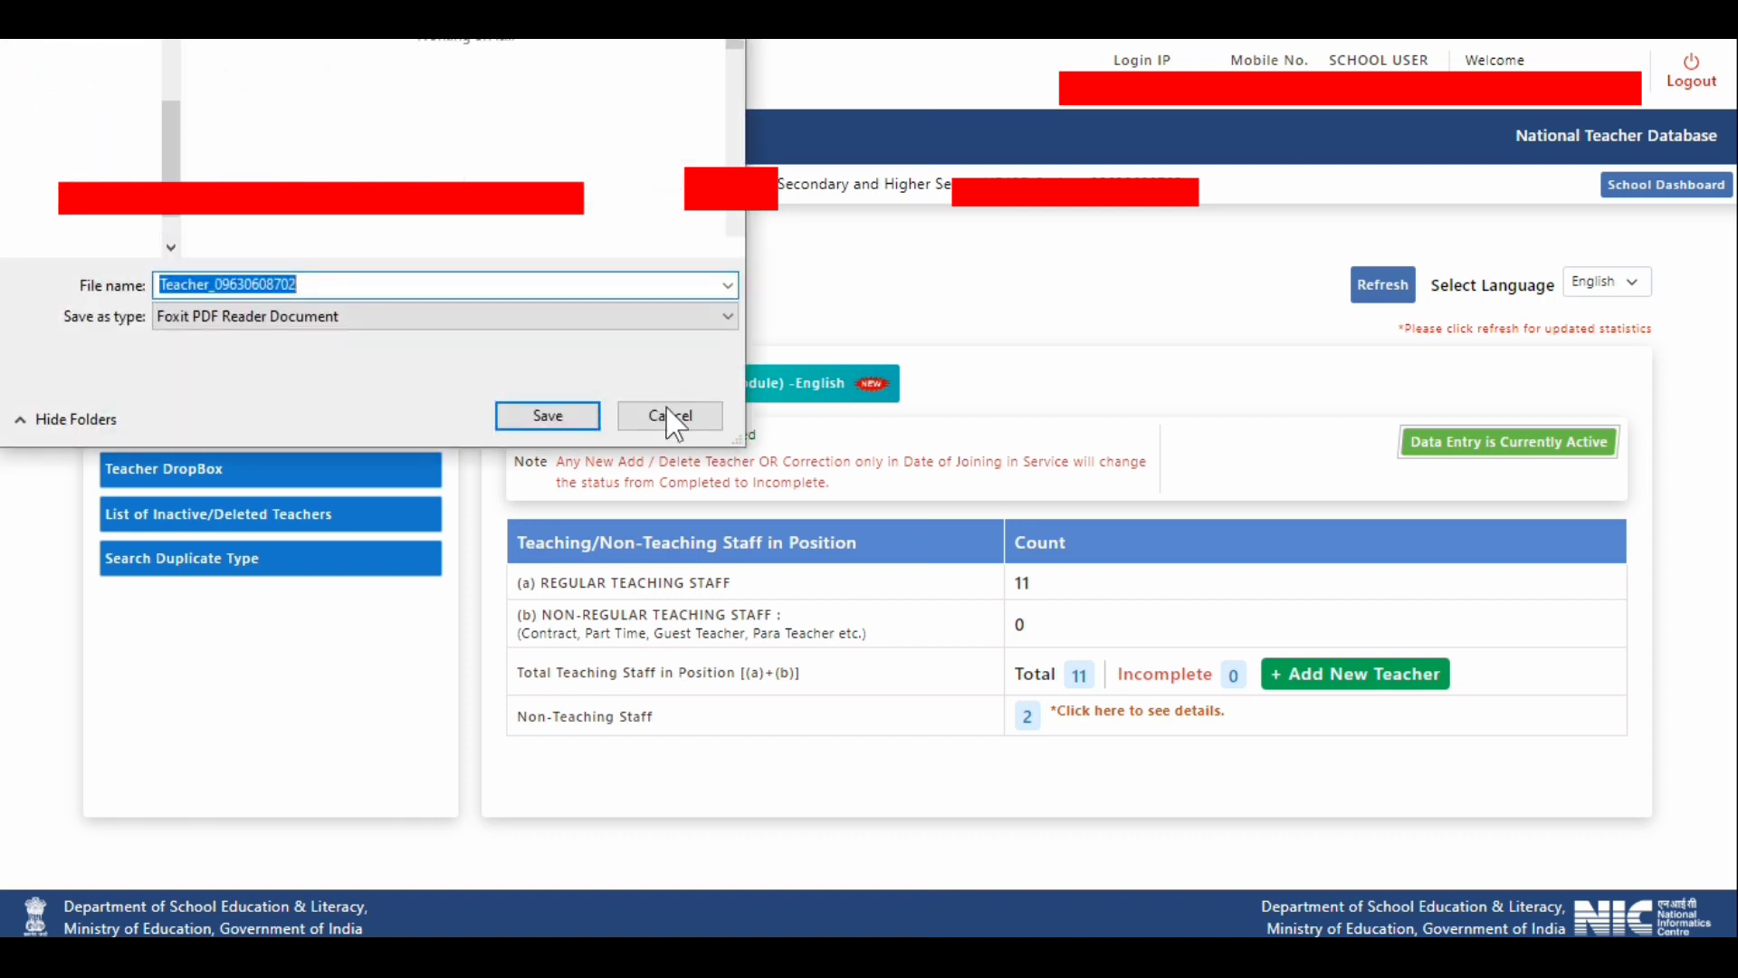
pyautogui.click(666, 415)
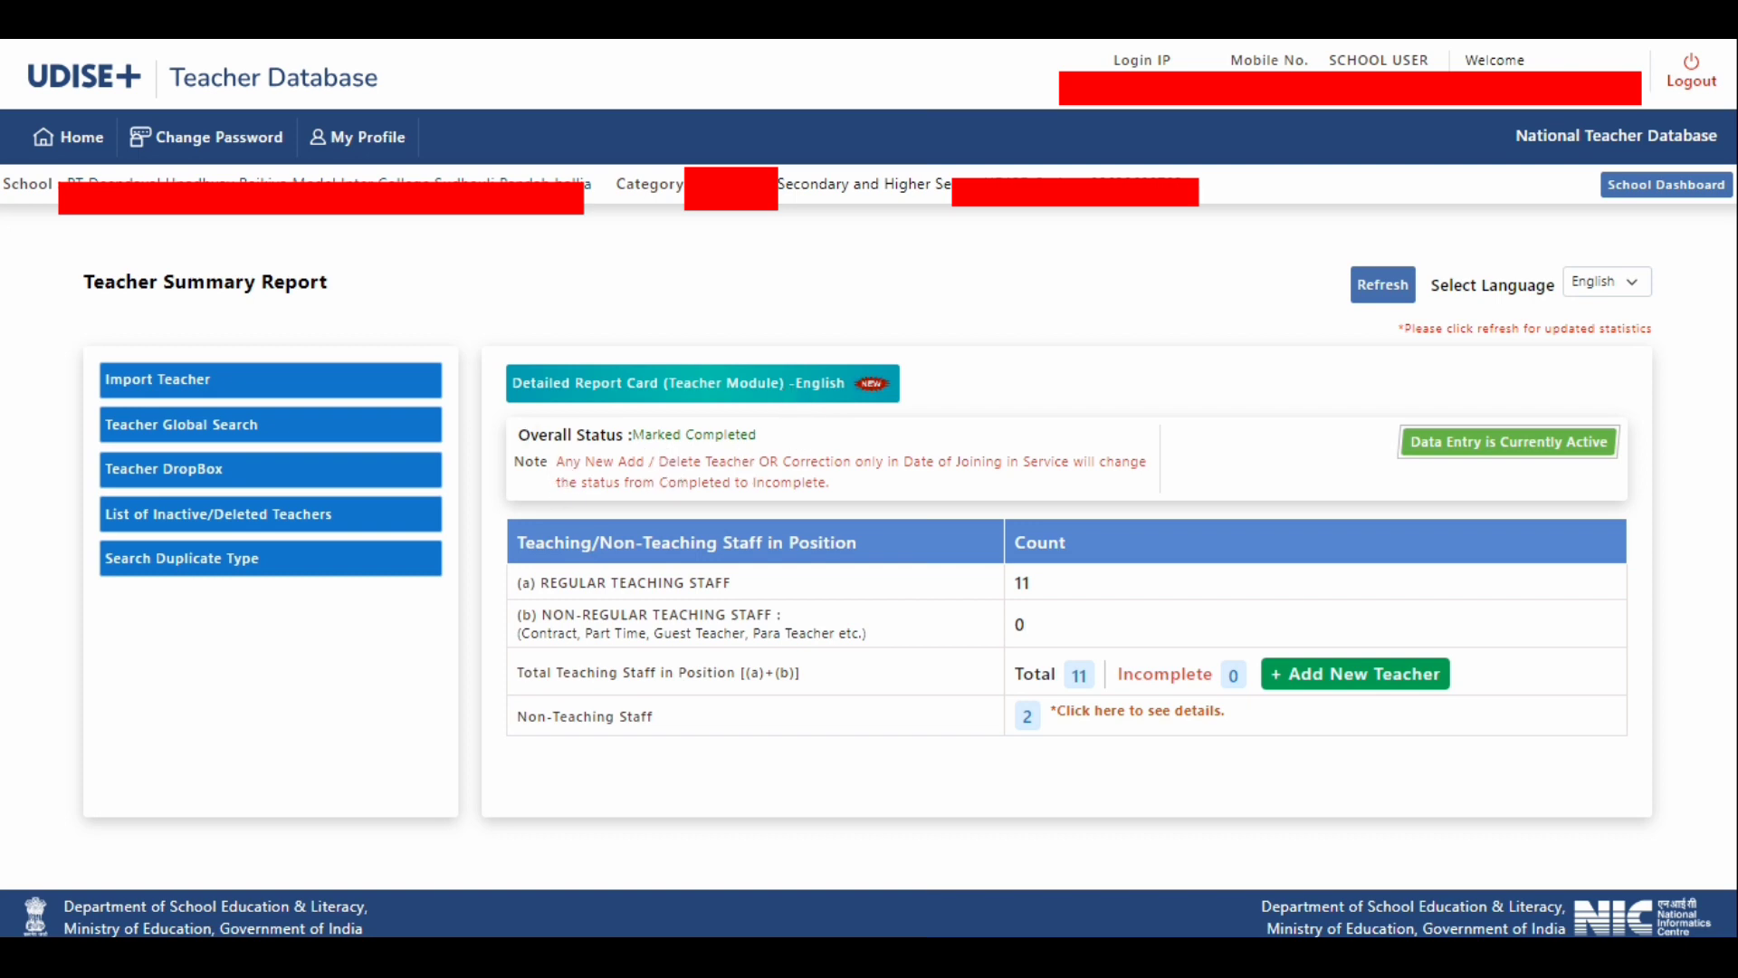
pyautogui.moveTo(636, 435); pyautogui.dragTo(771, 435)
pyautogui.click(828, 431)
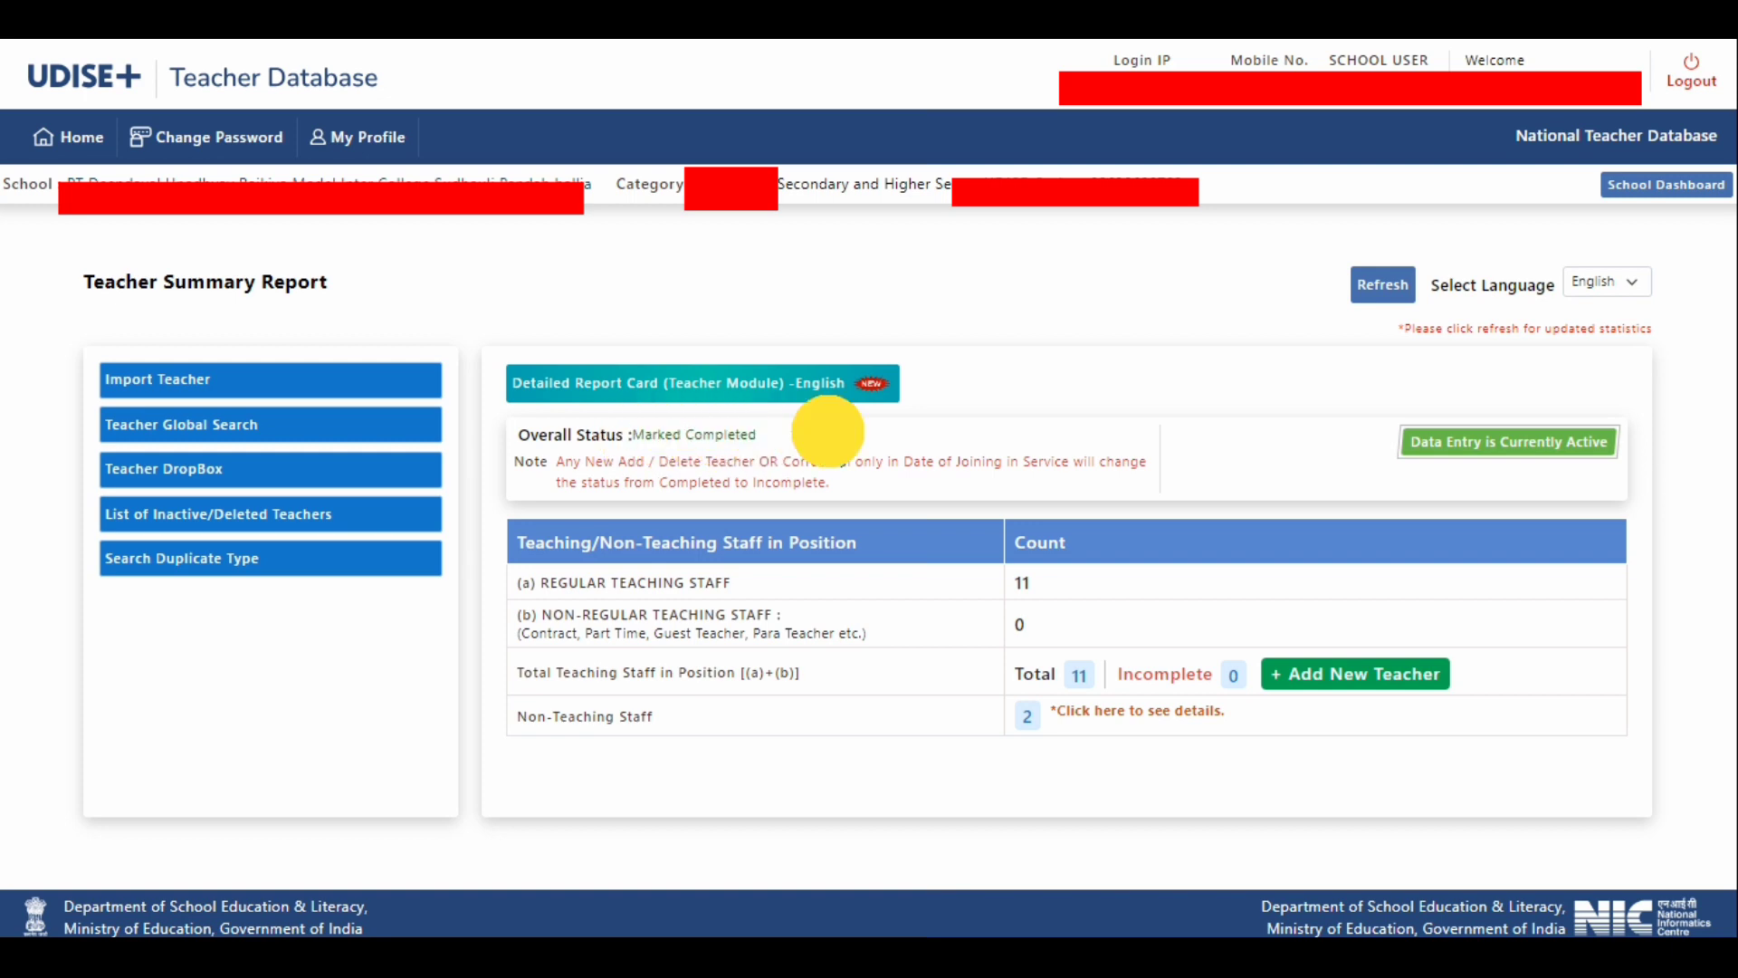